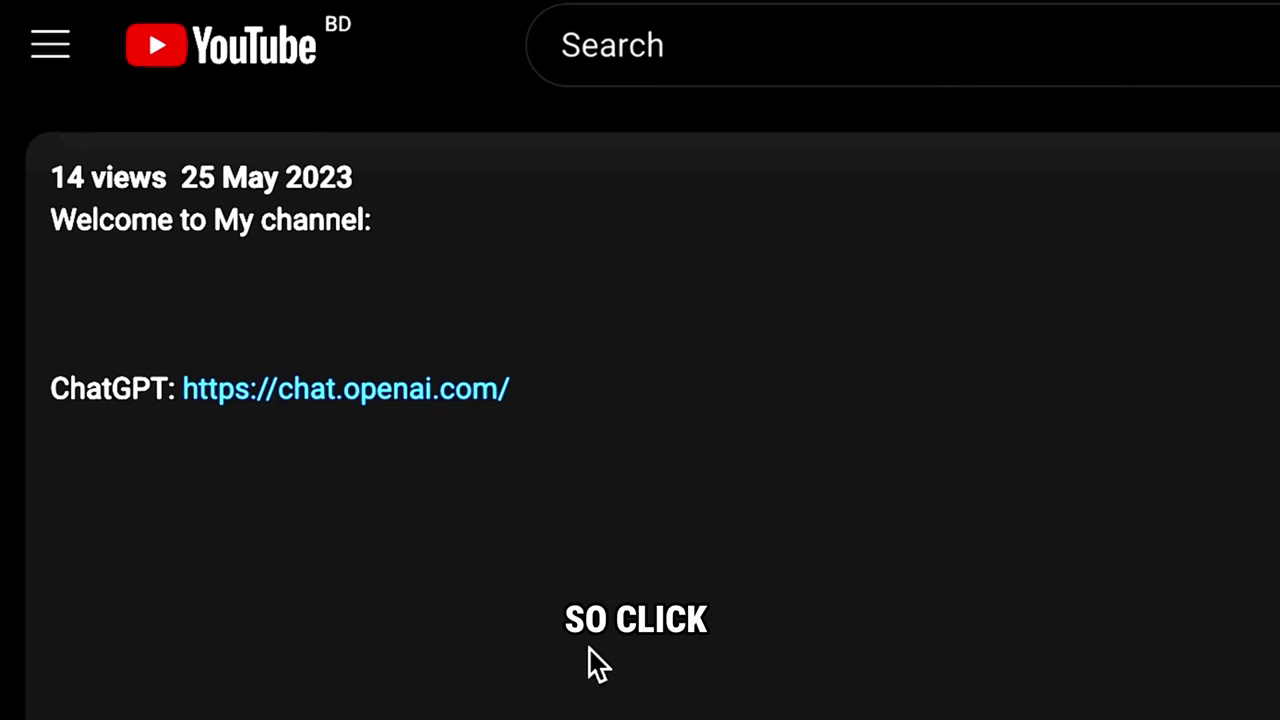
# Open chat.openai.com, sign up for an account, and start typing 'create a story for our mo'.
pyautogui.click(371, 405)
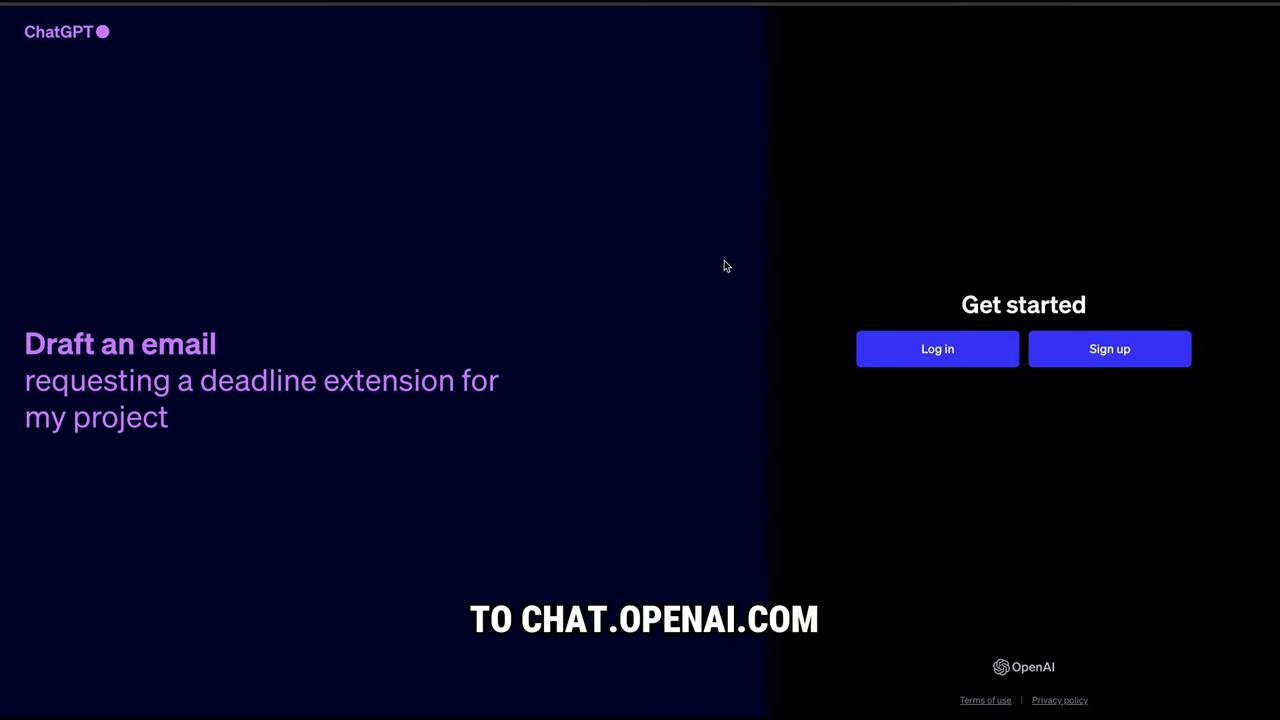
pyautogui.click(1055, 348)
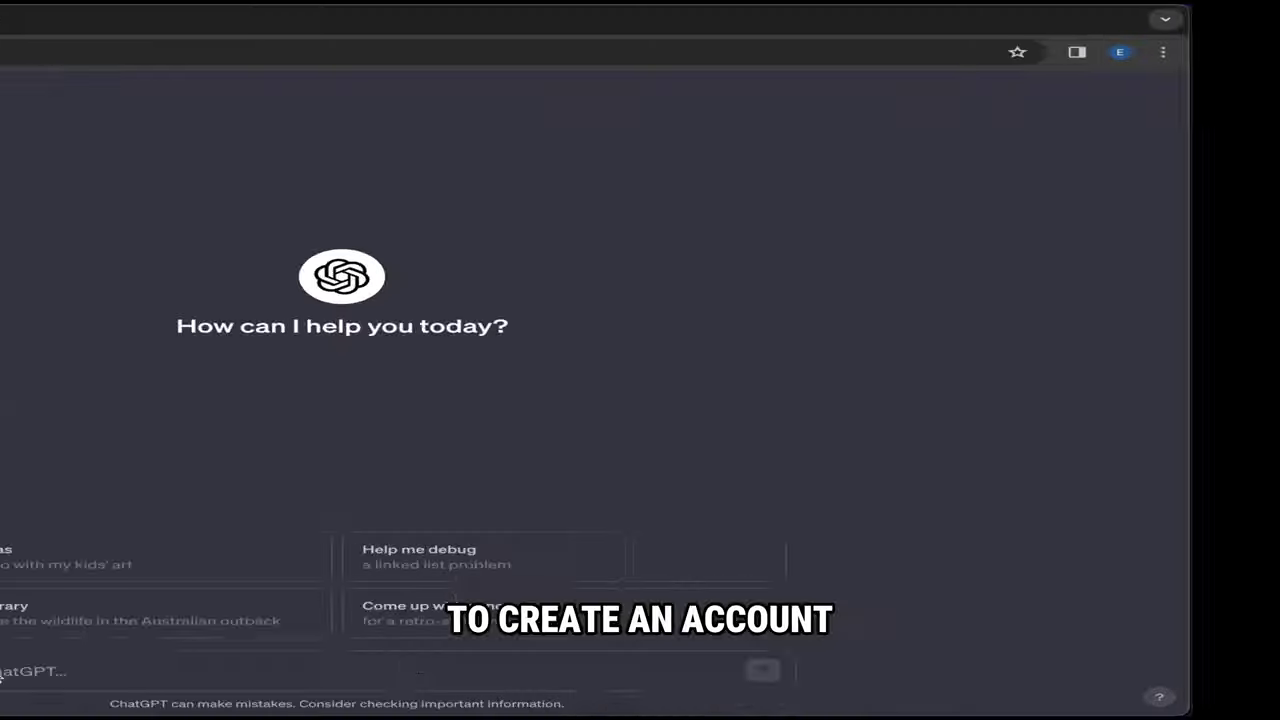
pyautogui.write('create a story for our mo')
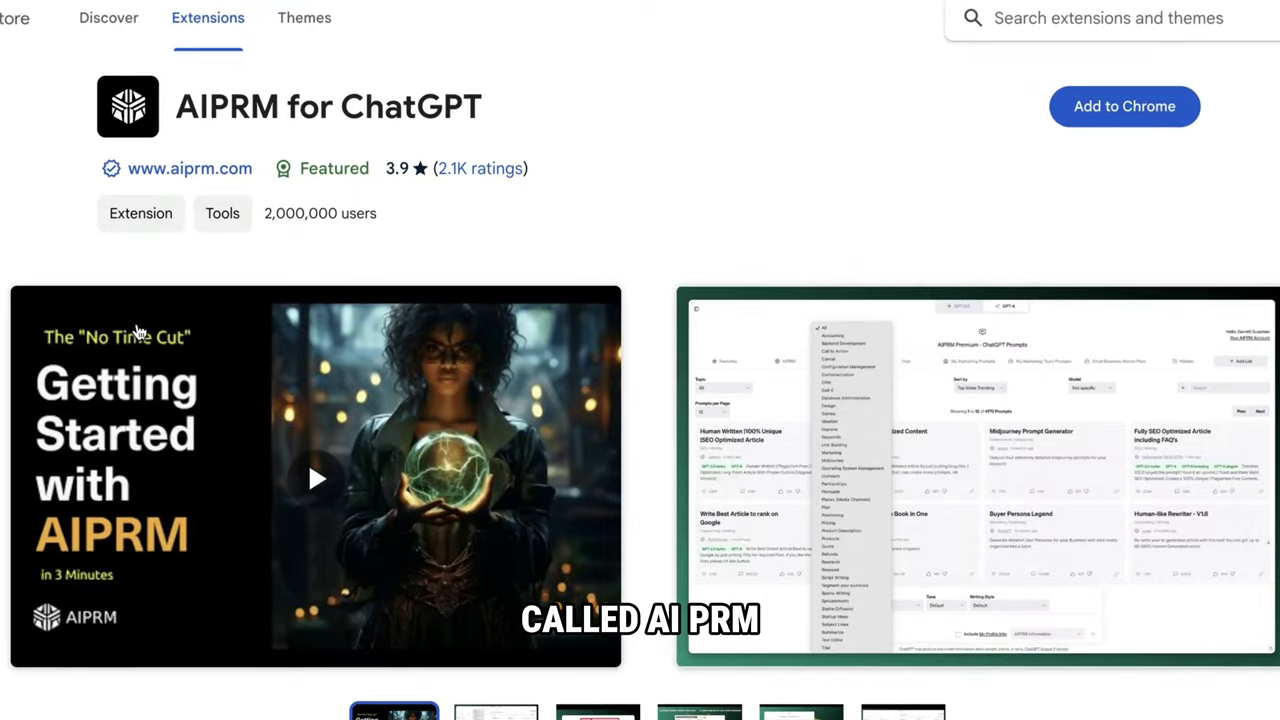
# Add the AIPRM for ChatGPT extension to Chrome from its Web Store listing.
pyautogui.scroll(-8, 554, 362)
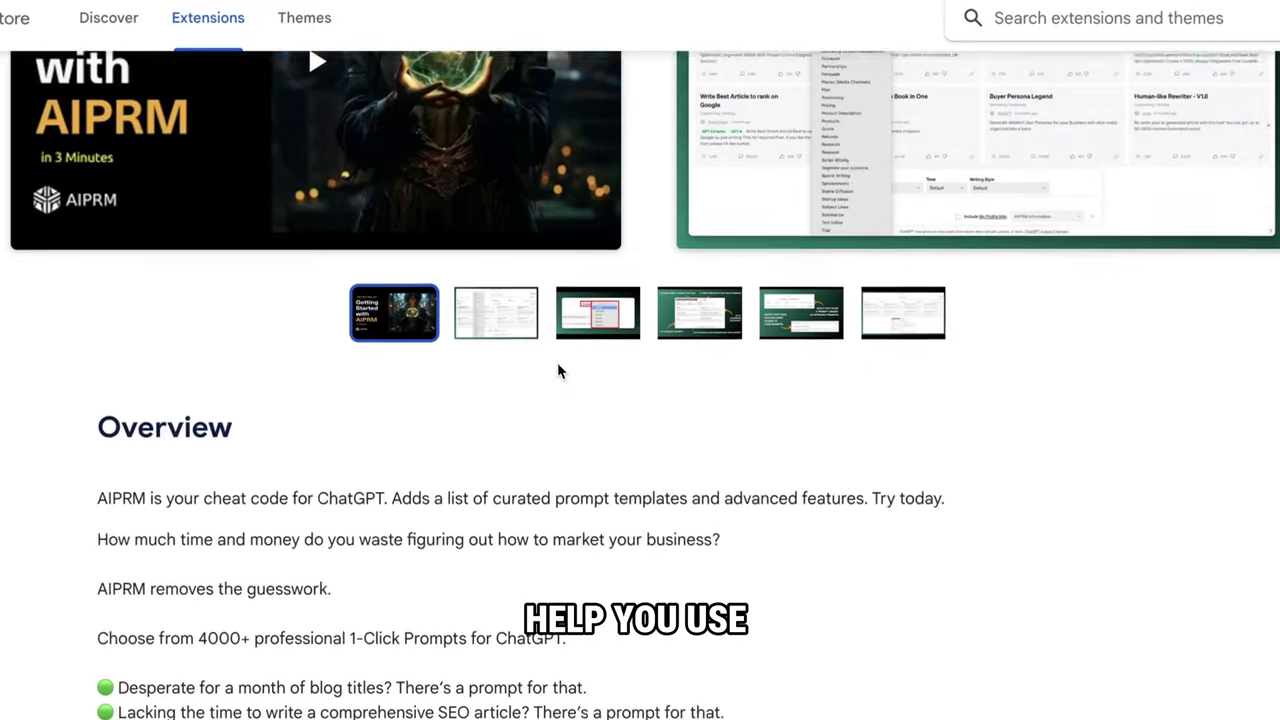
pyautogui.scroll(5, 554, 362)
pyautogui.scroll(3, 555, 363)
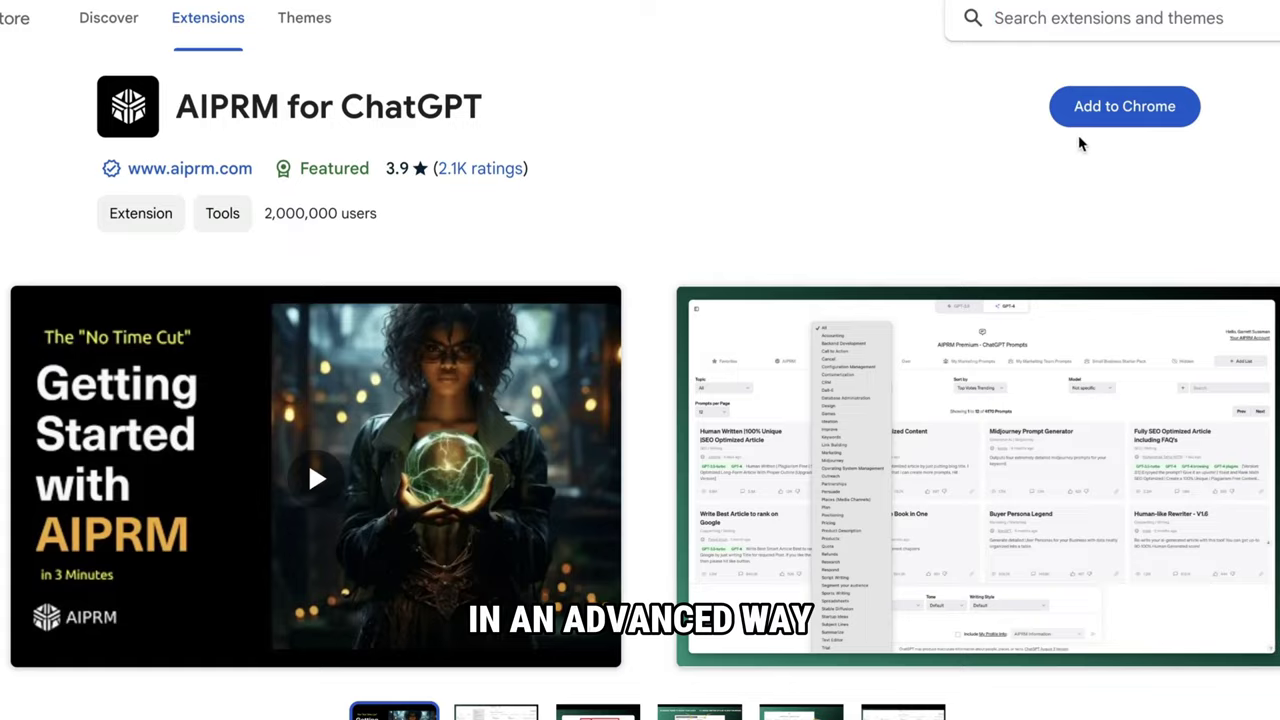
pyautogui.click(1124, 106)
pyautogui.click(800, 437)
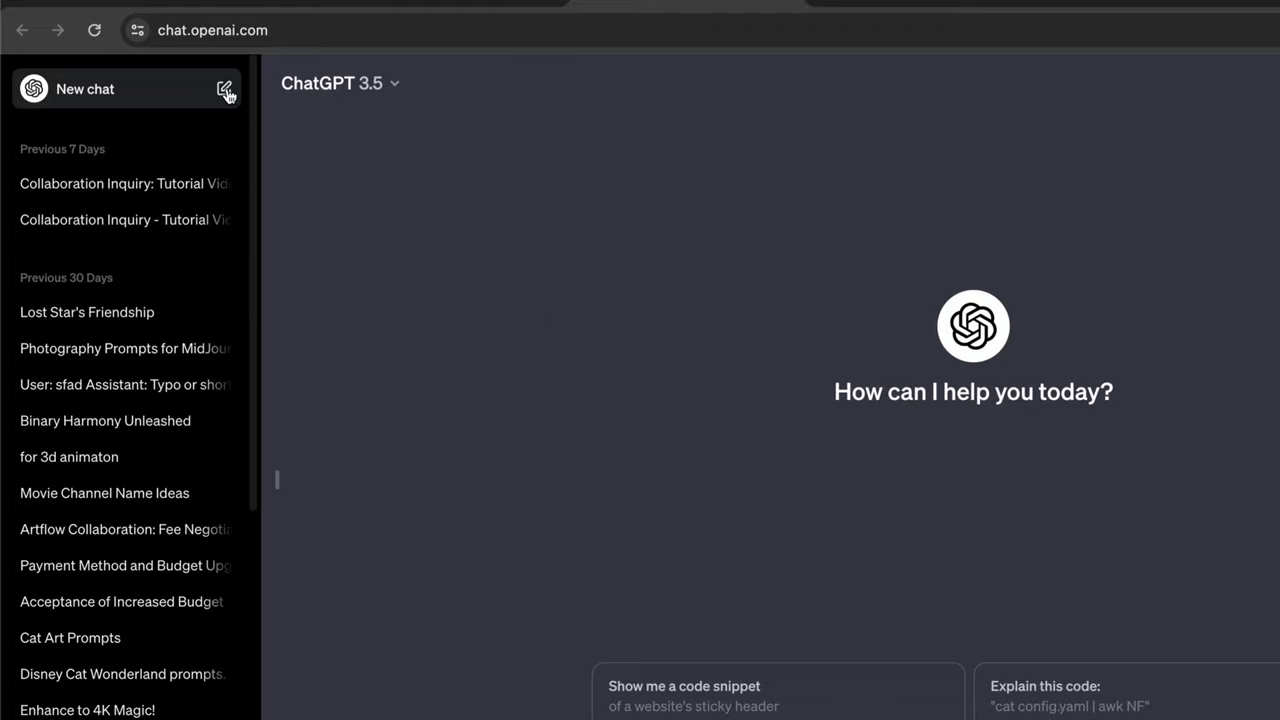
# Search the AIPRM prompt library for 'Movie Script' and choose the Write an Award Wining Movie Script template.
pyautogui.click(226, 94)
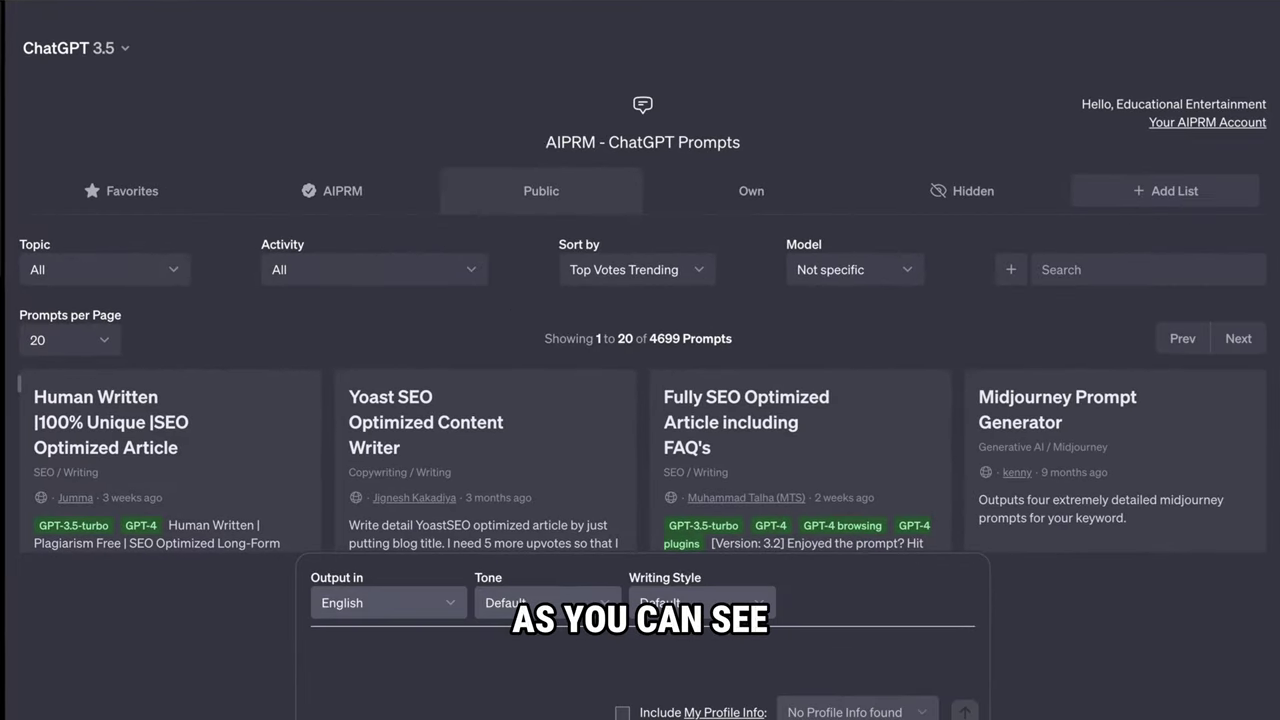
pyautogui.moveTo(546, 148); pyautogui.dragTo(754, 150)
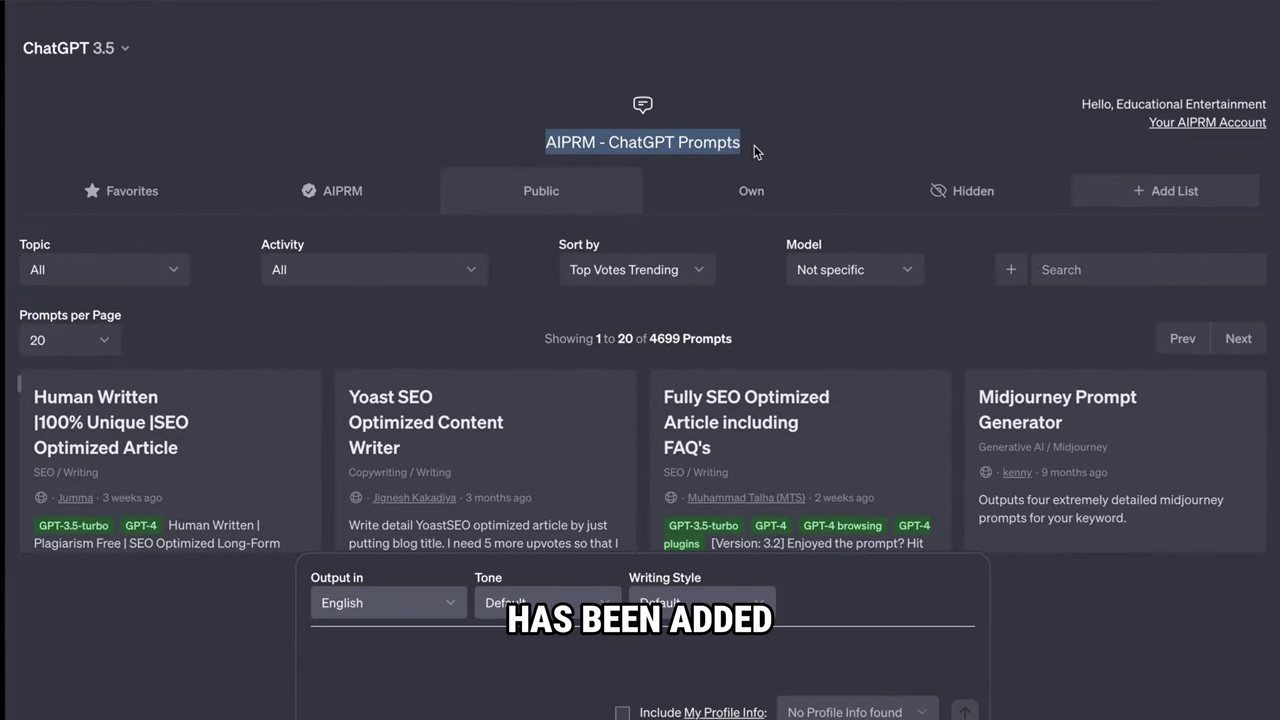
pyautogui.scroll(-1, 754, 147)
pyautogui.click(797, 112)
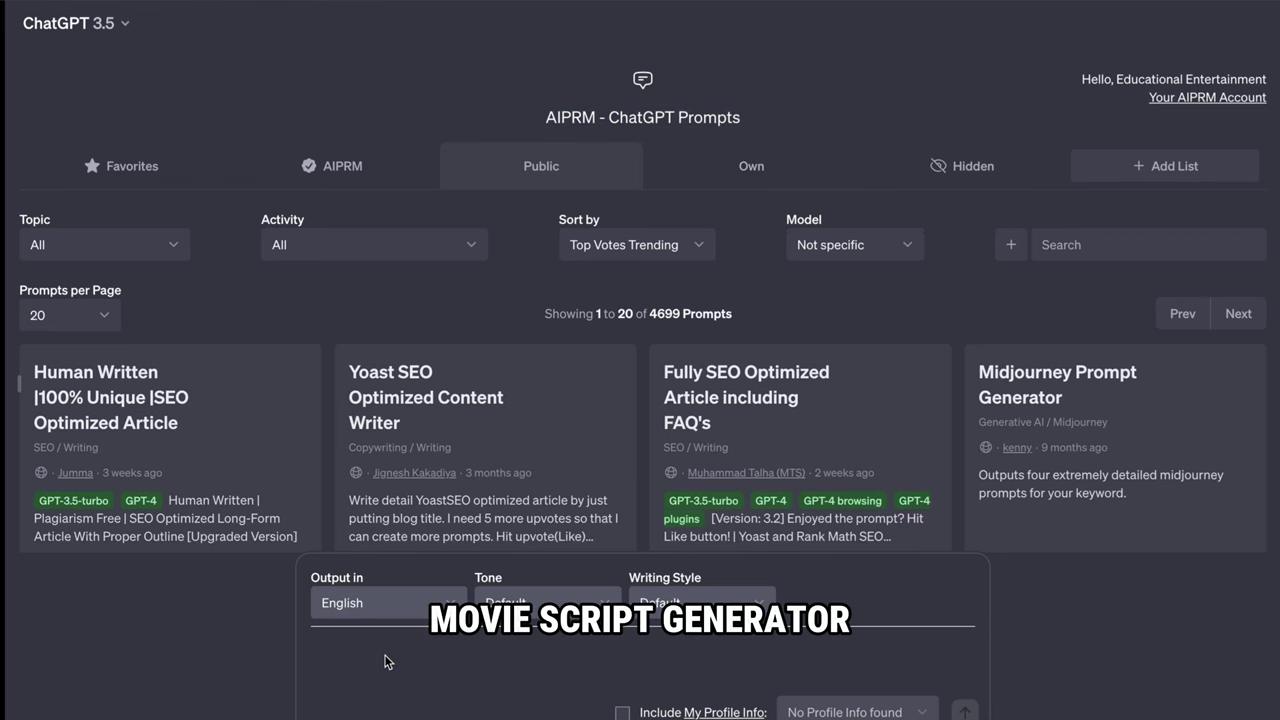
pyautogui.click(1065, 245)
pyautogui.write('Movie Script')
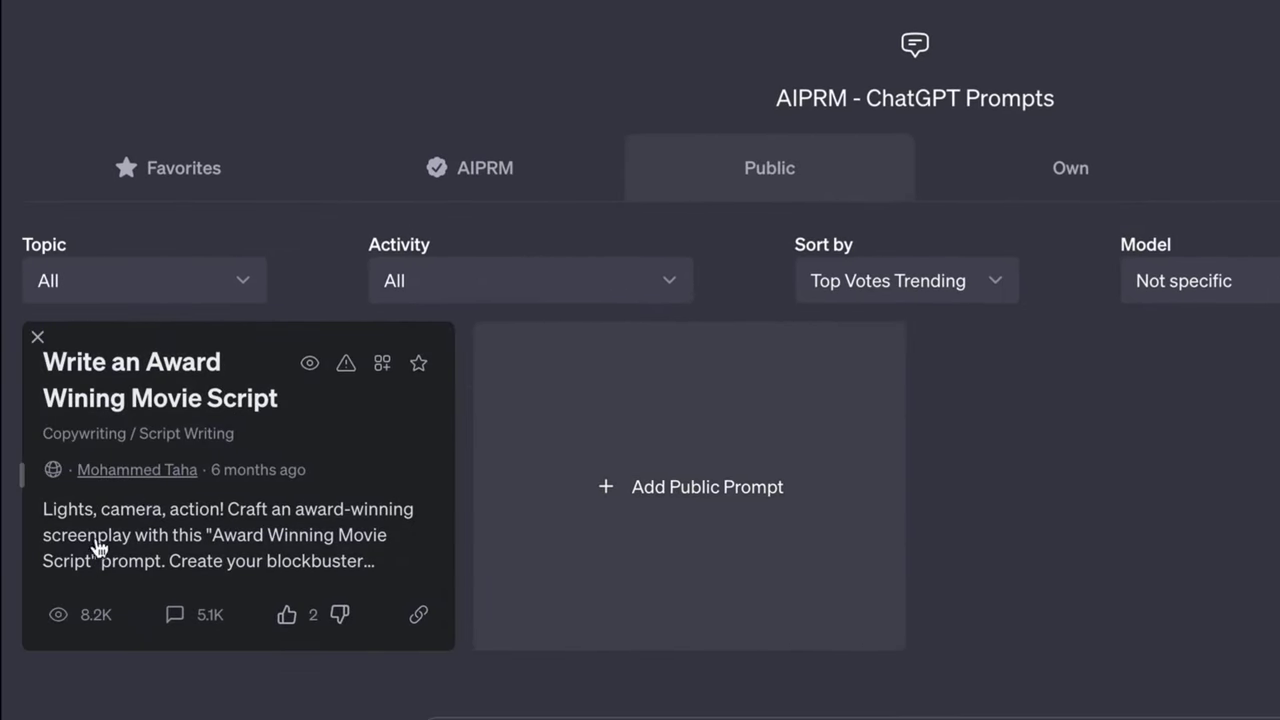
pyautogui.click(215, 441)
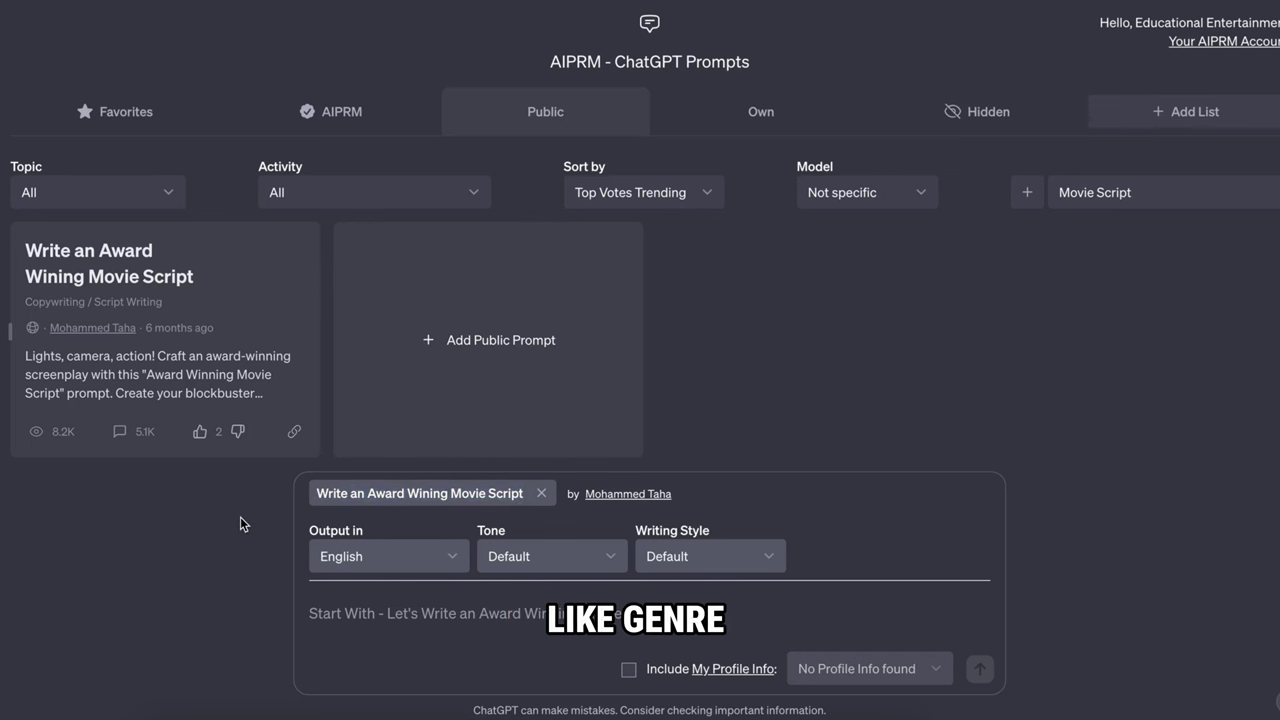
# Paste the 40-second action movie request for The Power of Hackers Group and send it.
pyautogui.click(400, 612)
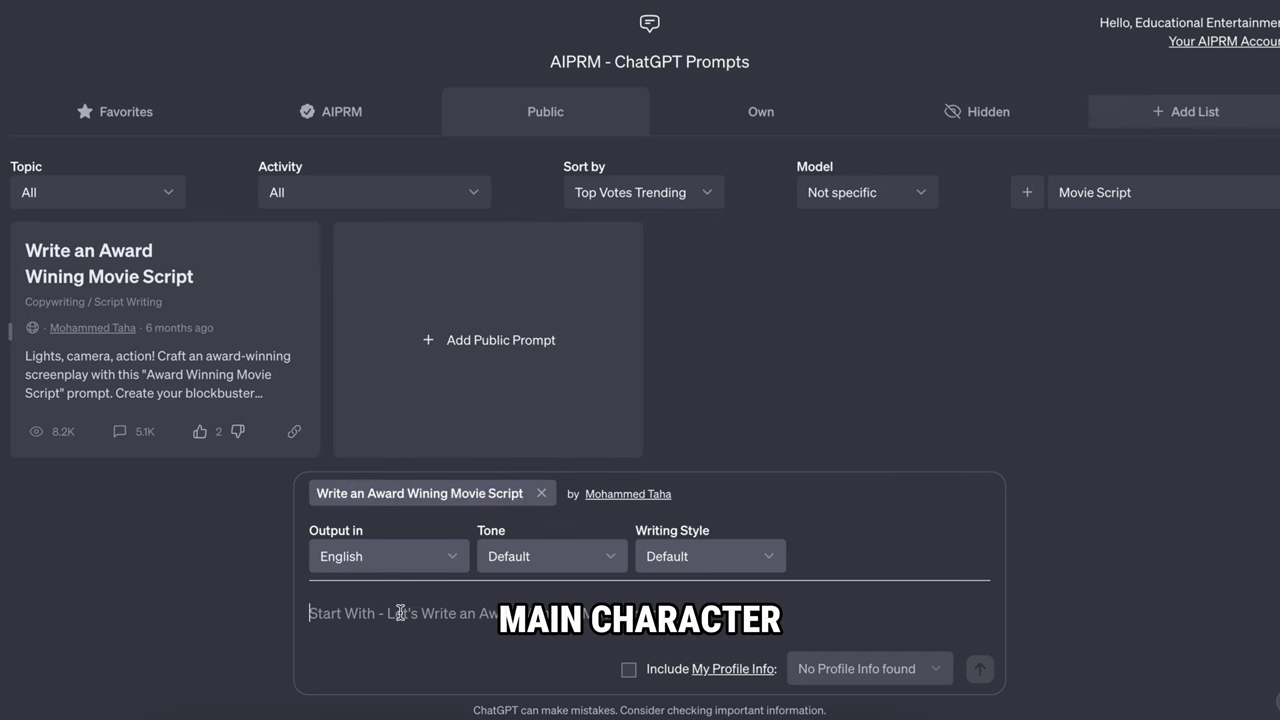
pyautogui.write('write a script for a 40-second Action movie, My movie name is The Power of Hackers Group.')
pyautogui.moveTo(309, 616); pyautogui.dragTo(517, 631)
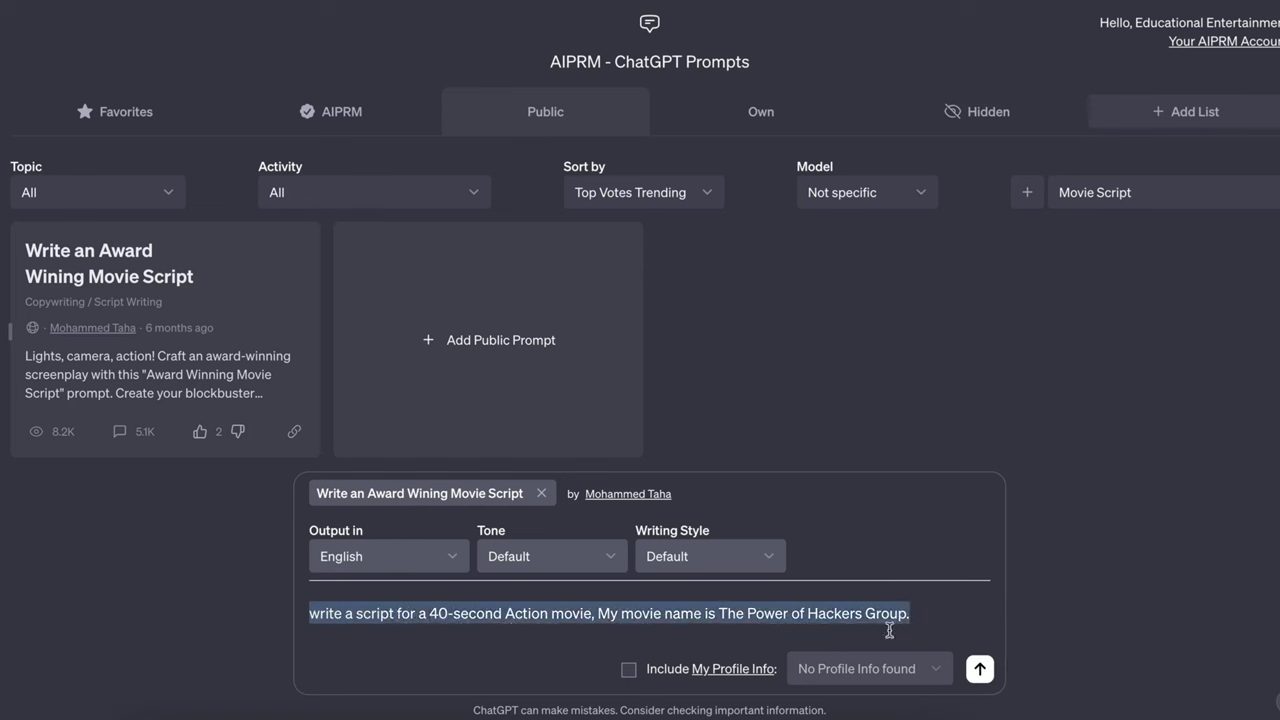
pyautogui.click(940, 622)
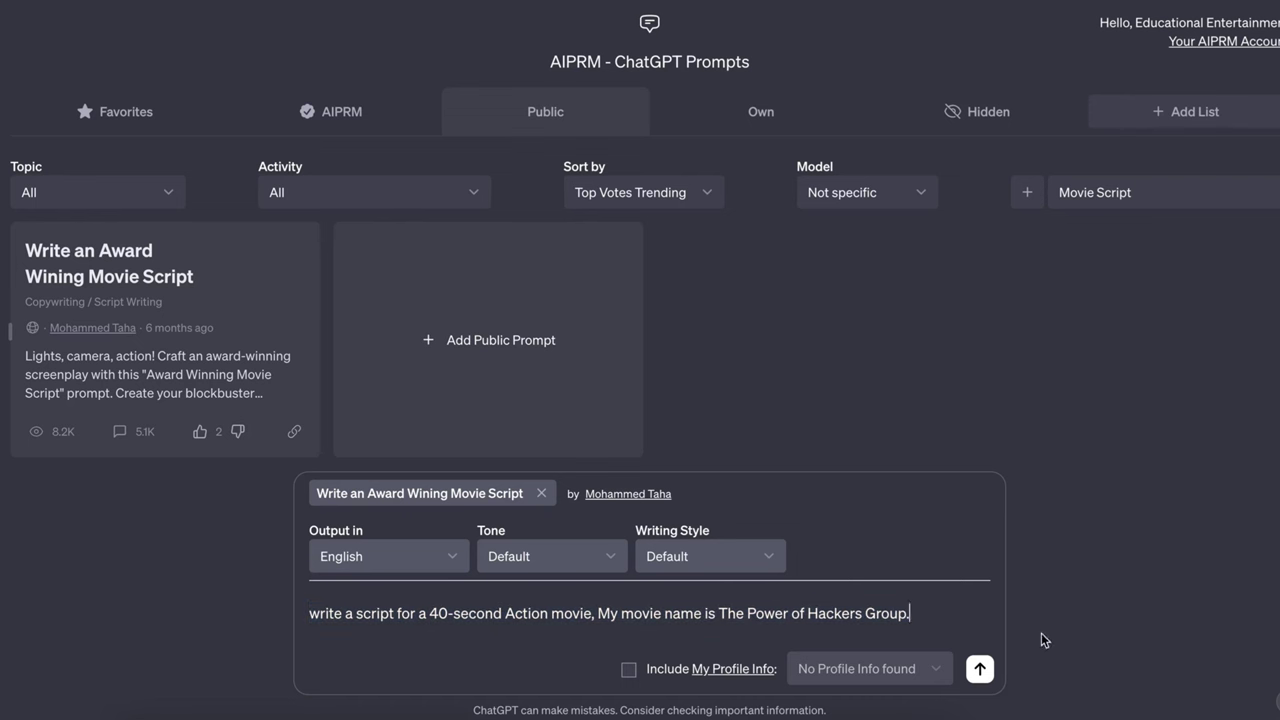
pyautogui.click(980, 669)
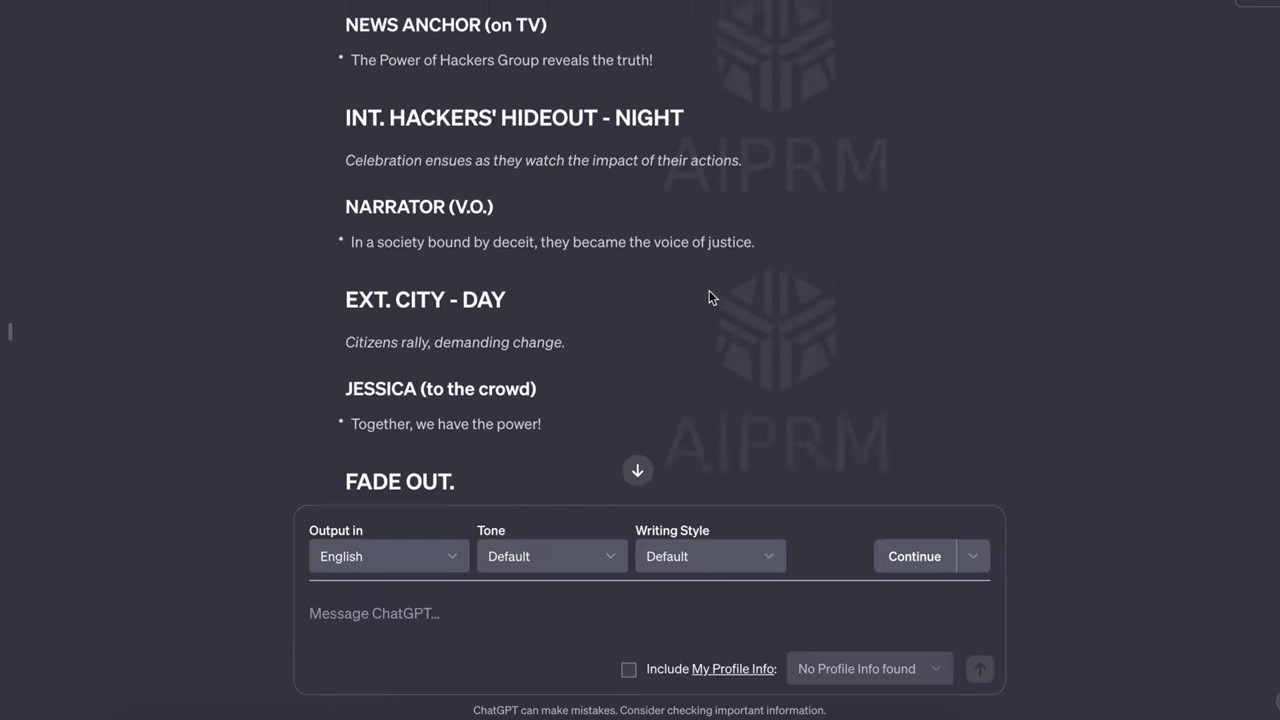
# Scroll through the generated script, highlighting lines such as 'What if we infiltrate their system?'.
pyautogui.scroll(15, 710, 292)
pyautogui.scroll(-10, 713, 297)
pyautogui.moveTo(345, 269); pyautogui.dragTo(526, 271)
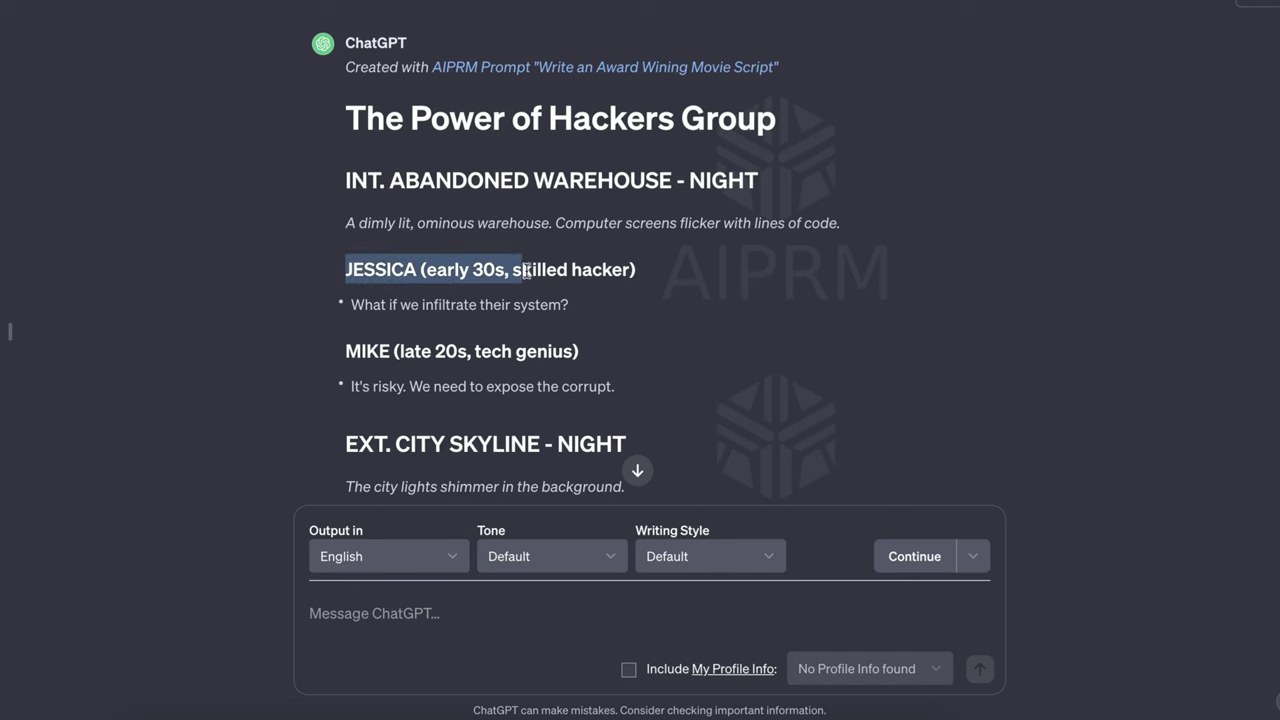
pyautogui.moveTo(616, 275); pyautogui.dragTo(622, 272)
pyautogui.scroll(-1, 467, 290)
pyautogui.moveTo(357, 291); pyautogui.dragTo(586, 297)
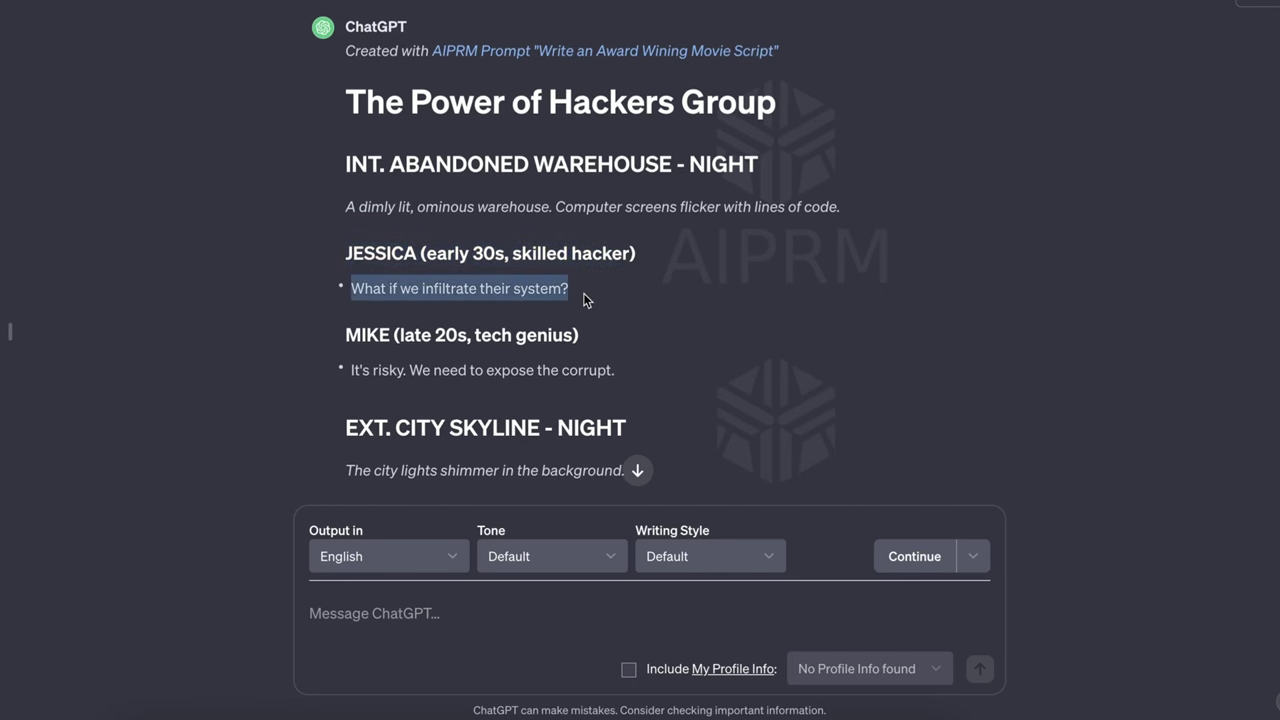
pyautogui.scroll(-12, 586, 297)
pyautogui.scroll(-5, 586, 297)
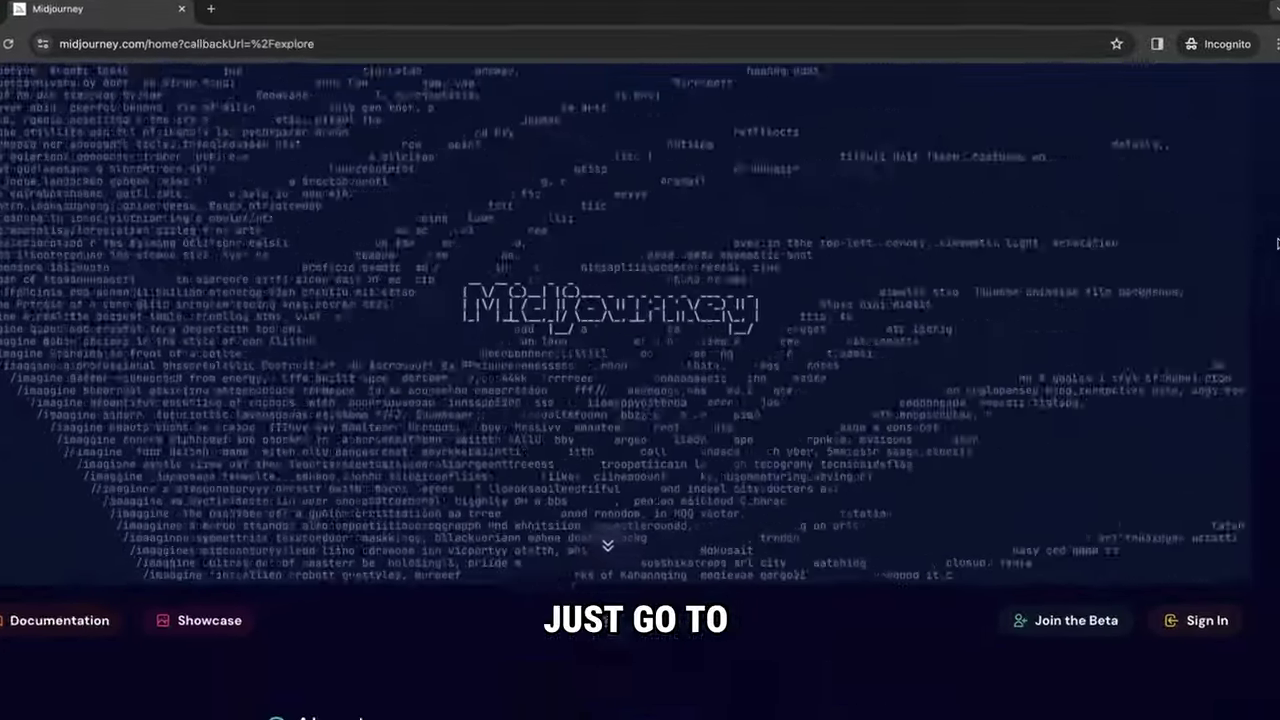
# Sign in to Midjourney through Discord and scroll up through earlier image results.
pyautogui.scroll(-5, 1277, 235)
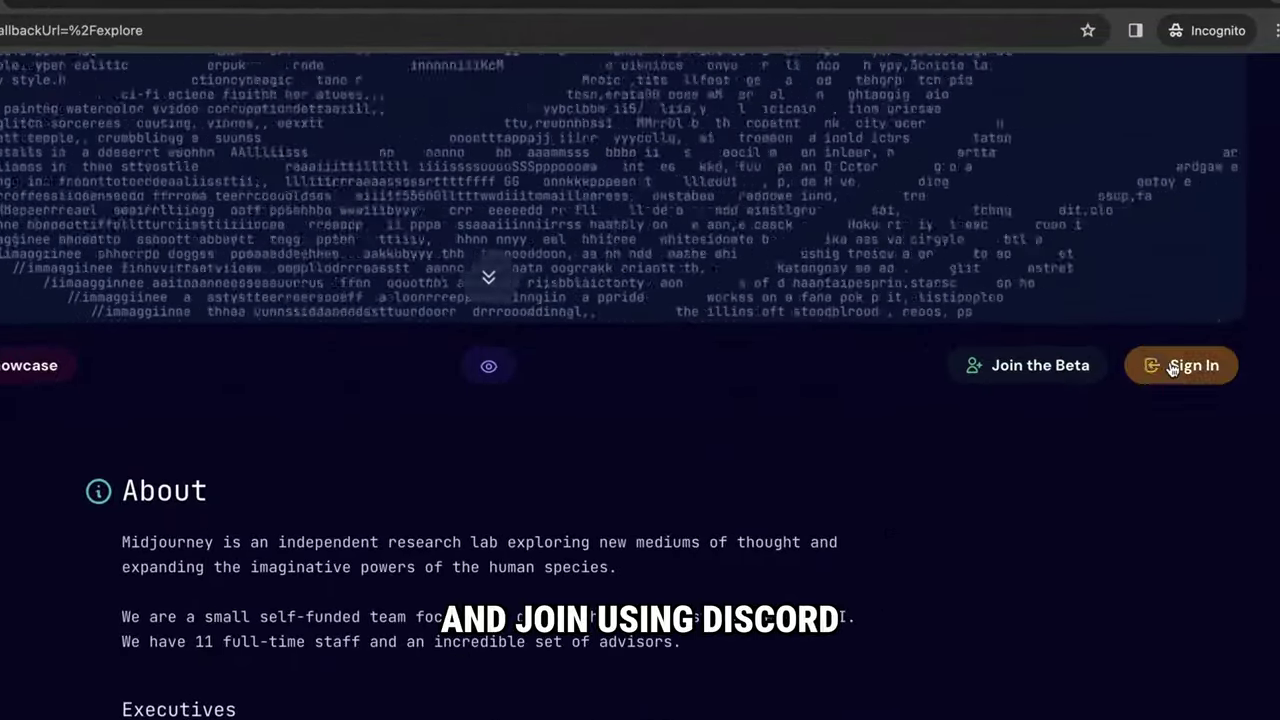
pyautogui.click(1190, 360)
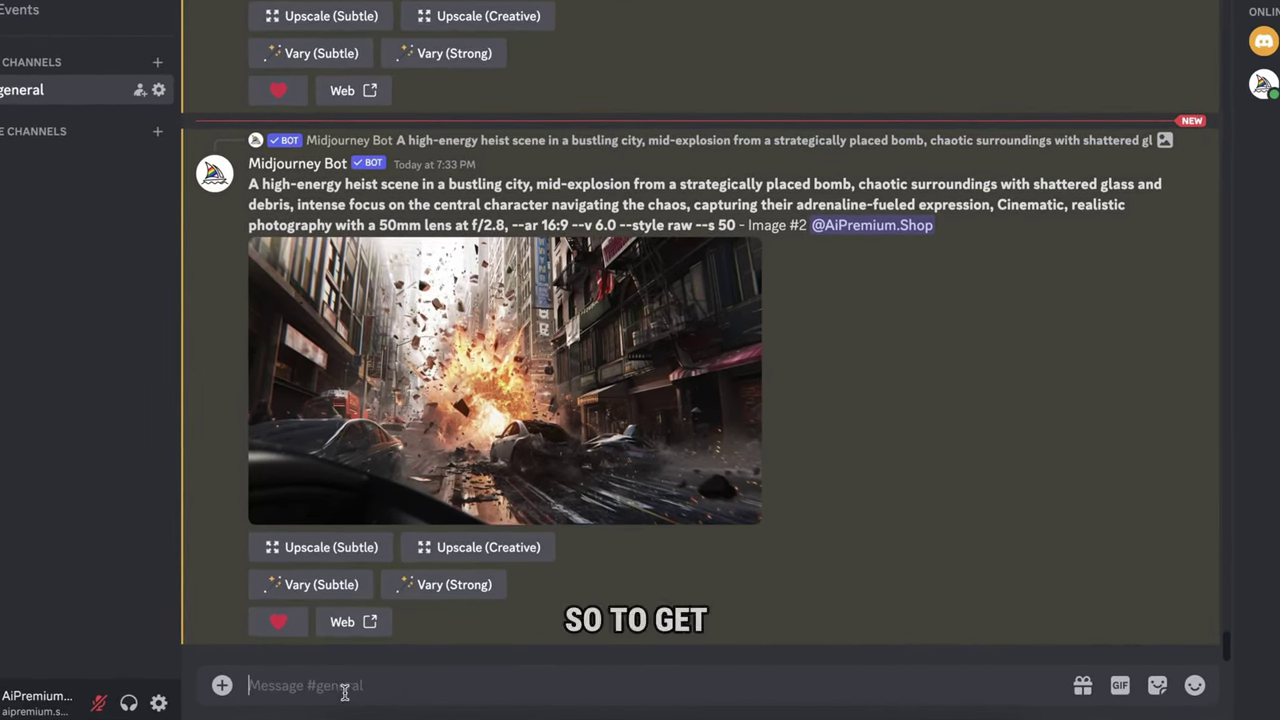
pyautogui.scroll(5, 813, 560)
pyautogui.scroll(20, 815, 565)
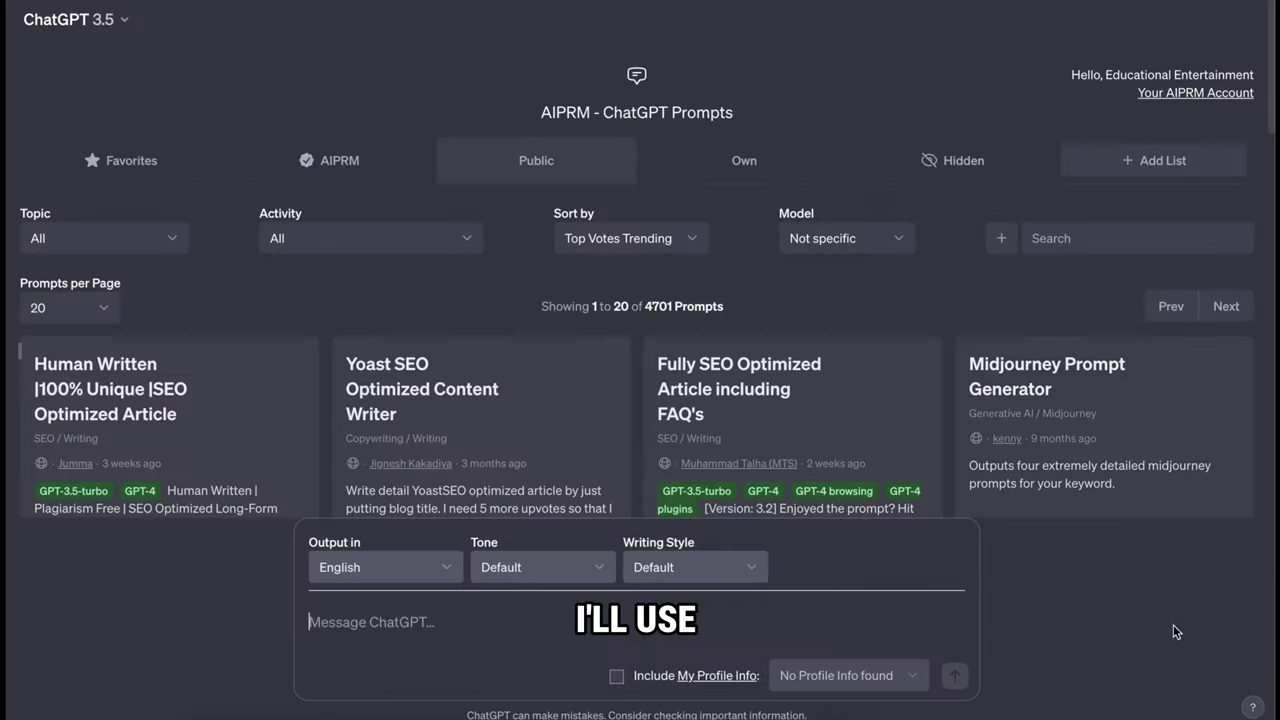
# Search the AIPRM library for 'Midjourney' and choose the Midjourney Prompt Generator template.
pyautogui.moveTo(541, 112); pyautogui.dragTo(760, 104)
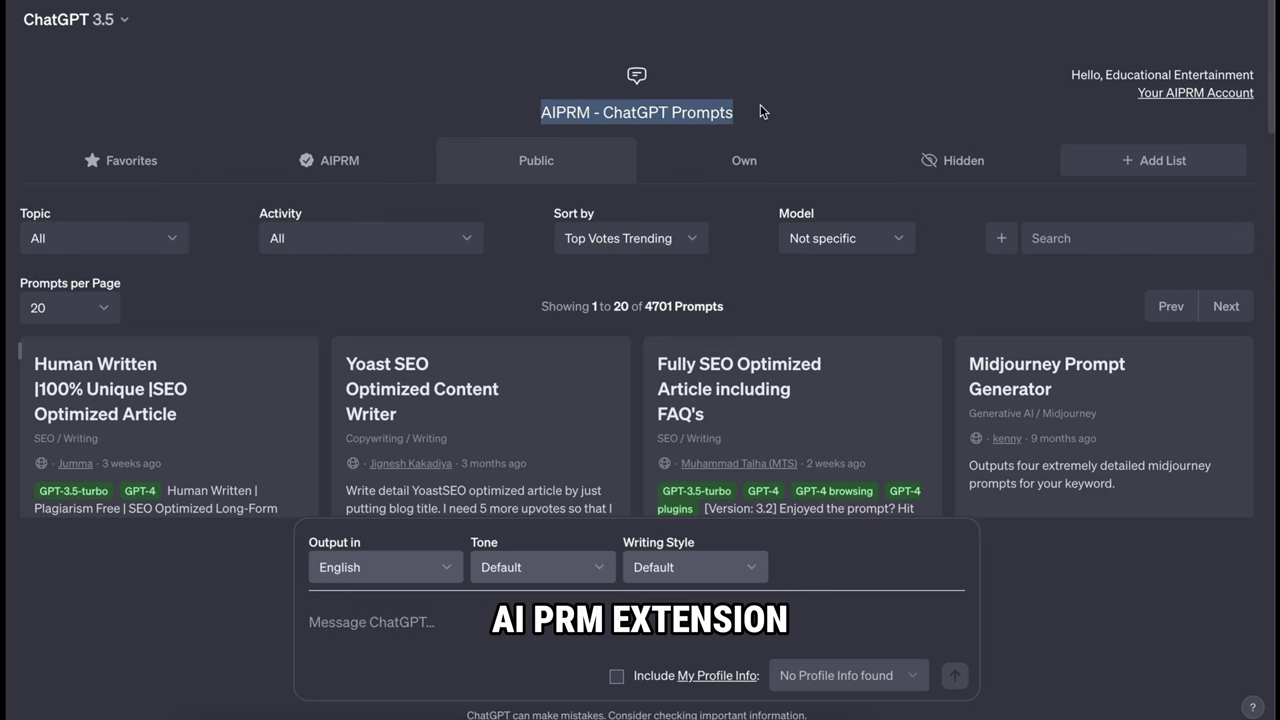
pyautogui.click(760, 105)
pyautogui.click(1069, 241)
pyautogui.write('Midjourney')
pyautogui.scroll(-2, 197, 413)
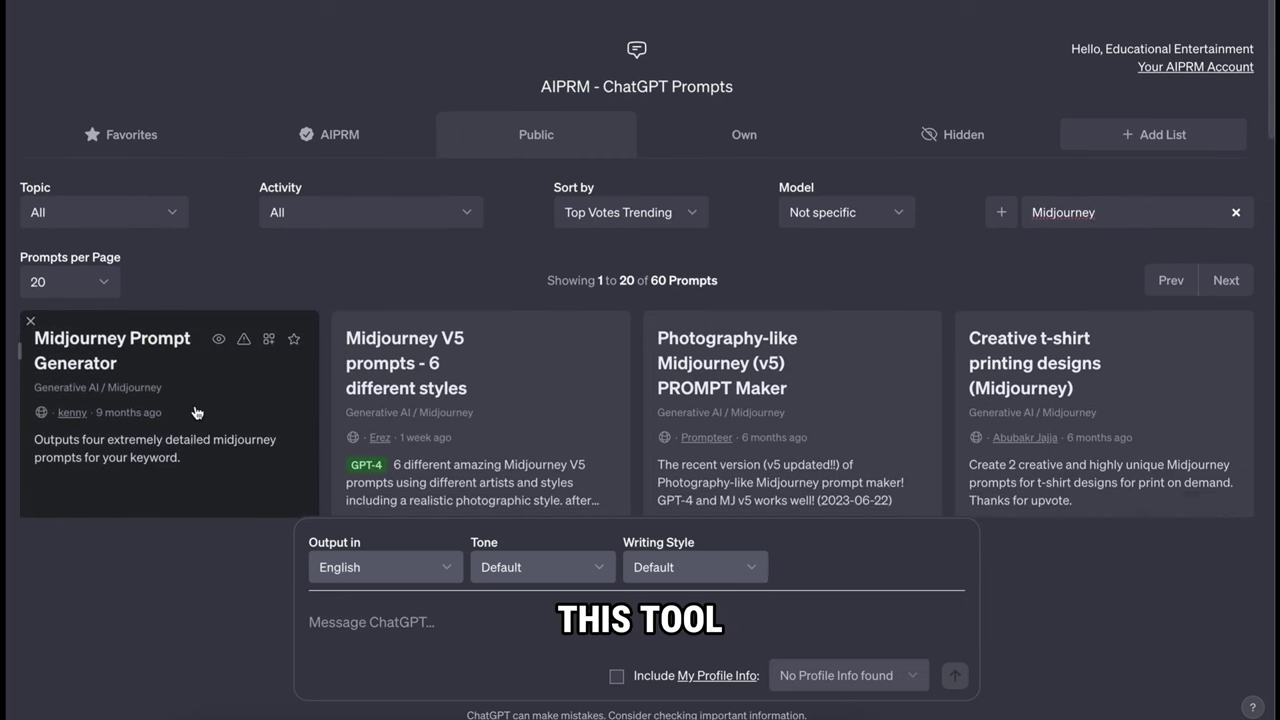
pyautogui.click(170, 228)
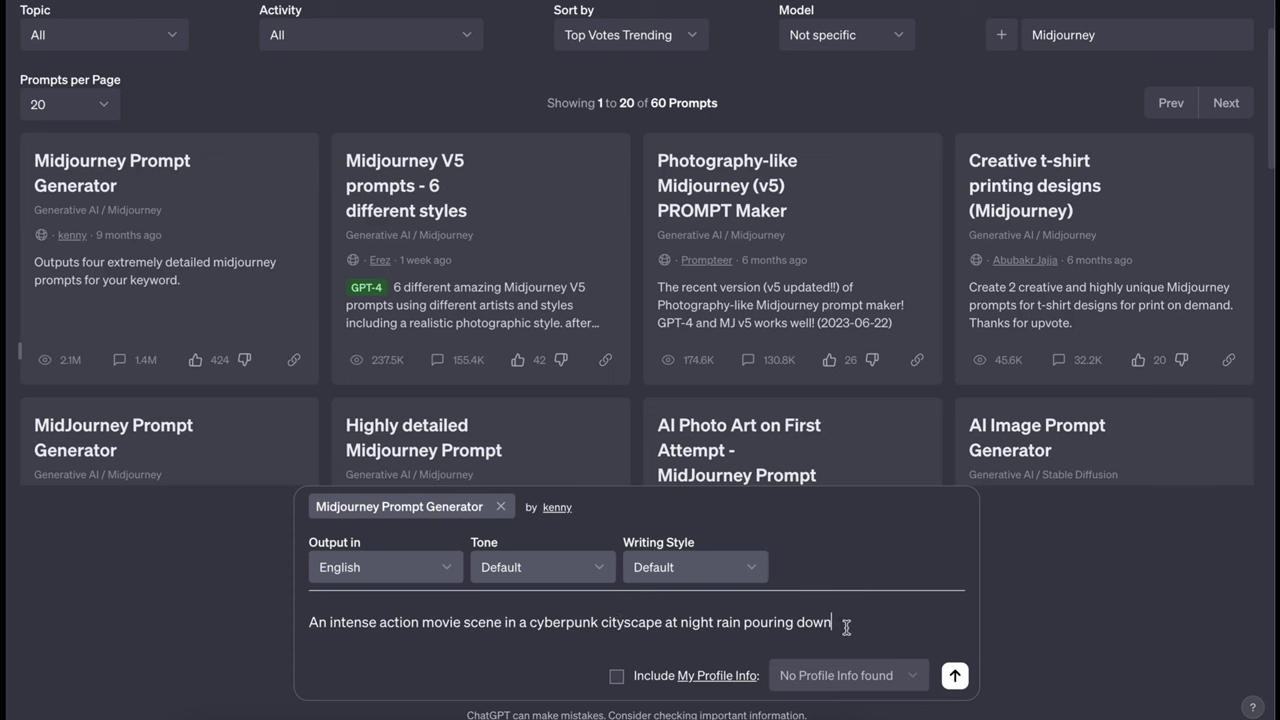
# Submit the rainy night cyberpunk scene, then select Prompt 1 and bring up its copy menu.
pyautogui.moveTo(611, 628); pyautogui.dragTo(300, 628)
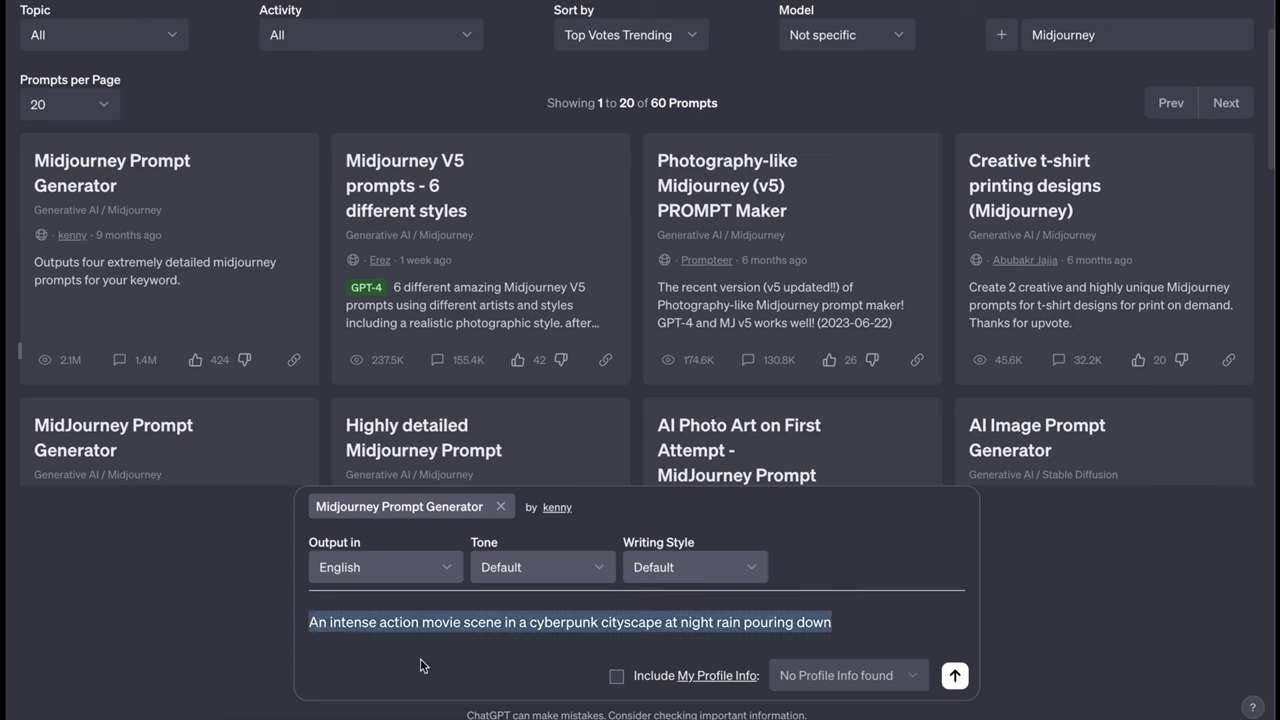
pyautogui.click(446, 657)
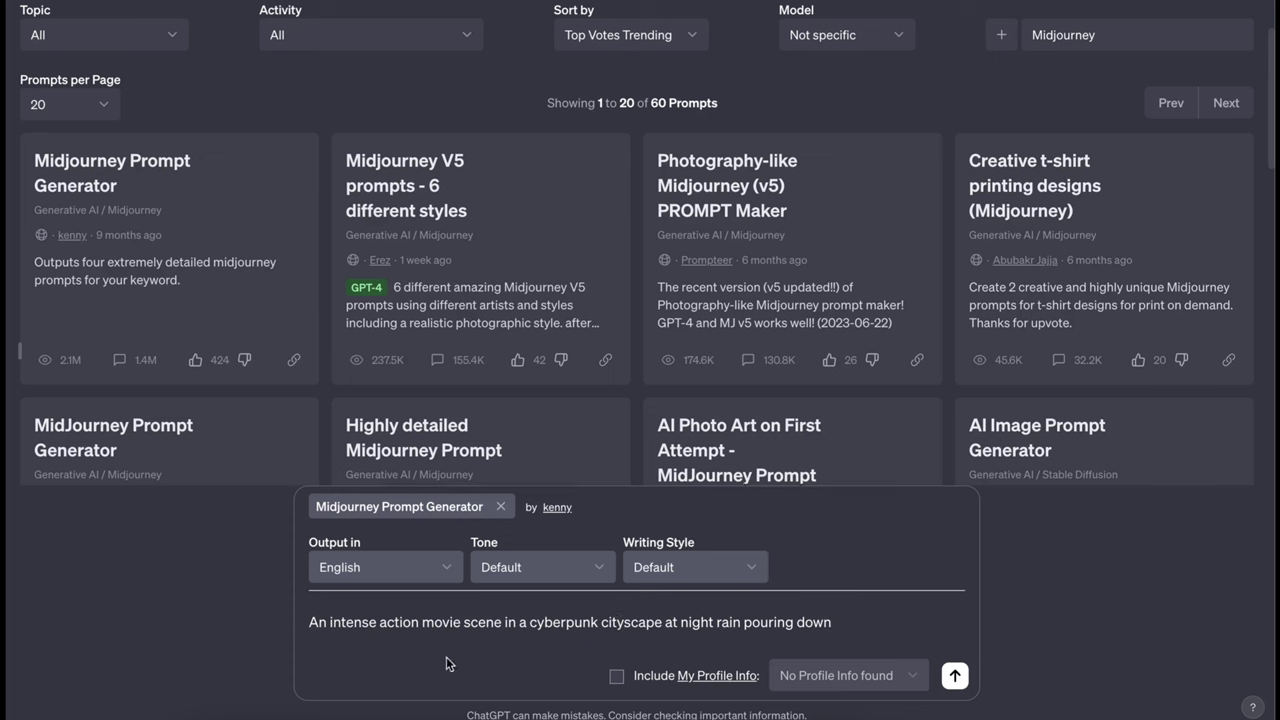
pyautogui.click(956, 677)
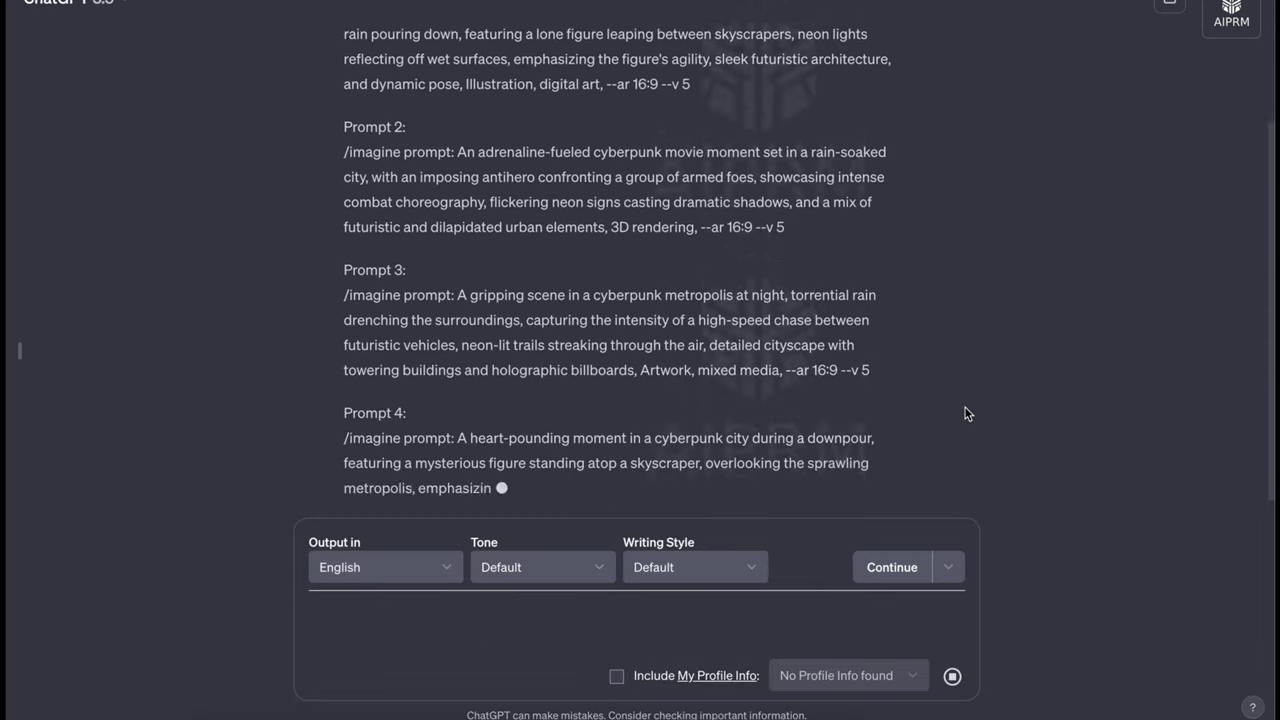
pyautogui.scroll(5, 923, 366)
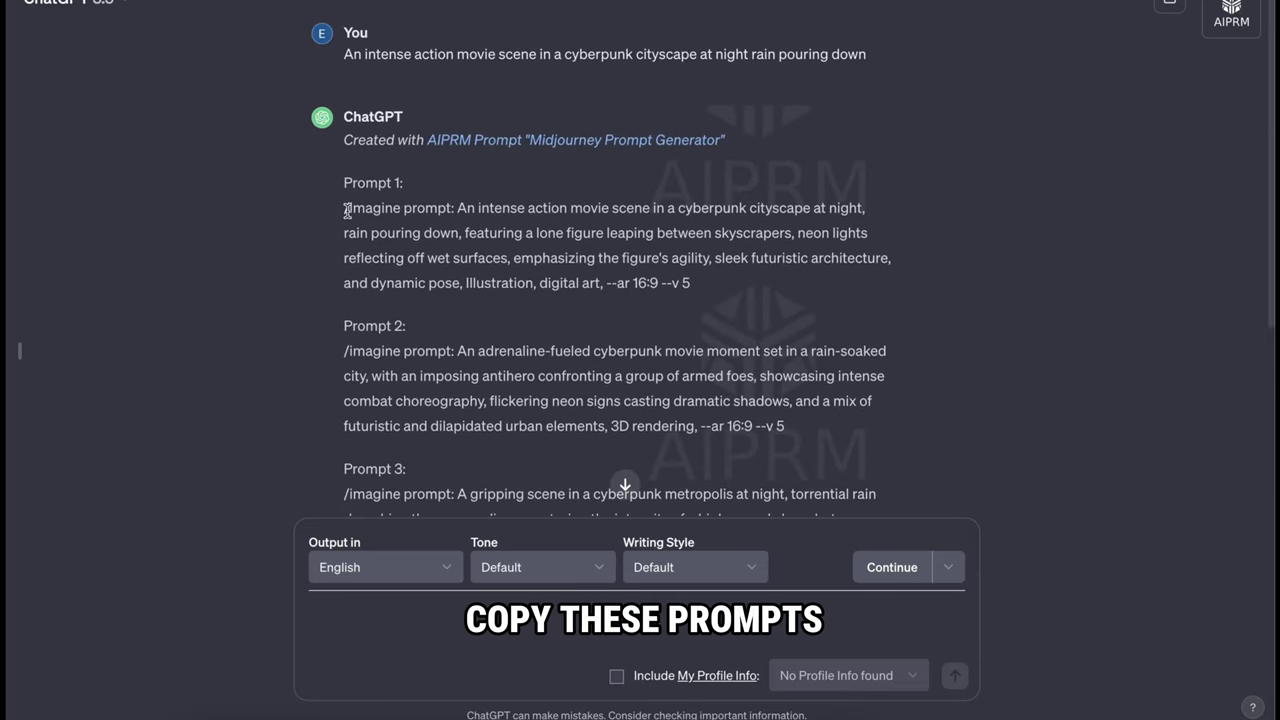
pyautogui.moveTo(347, 209); pyautogui.dragTo(634, 279)
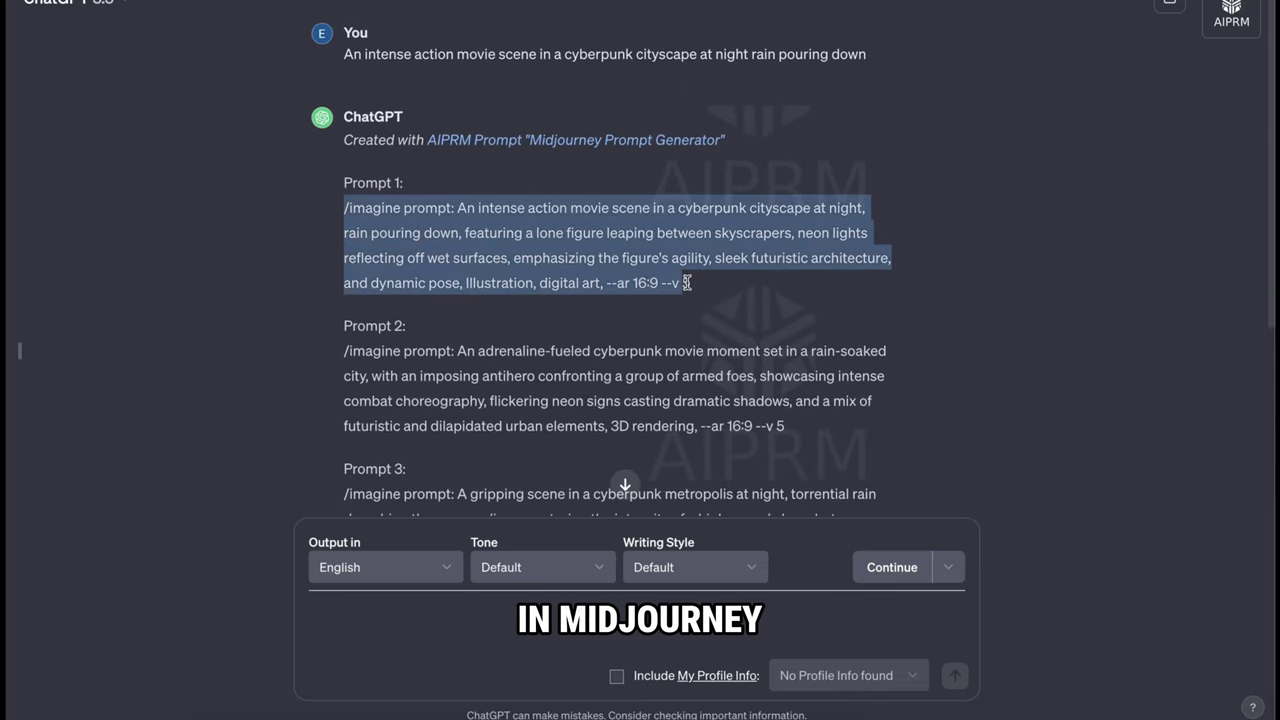
pyautogui.rightClick(641, 258)
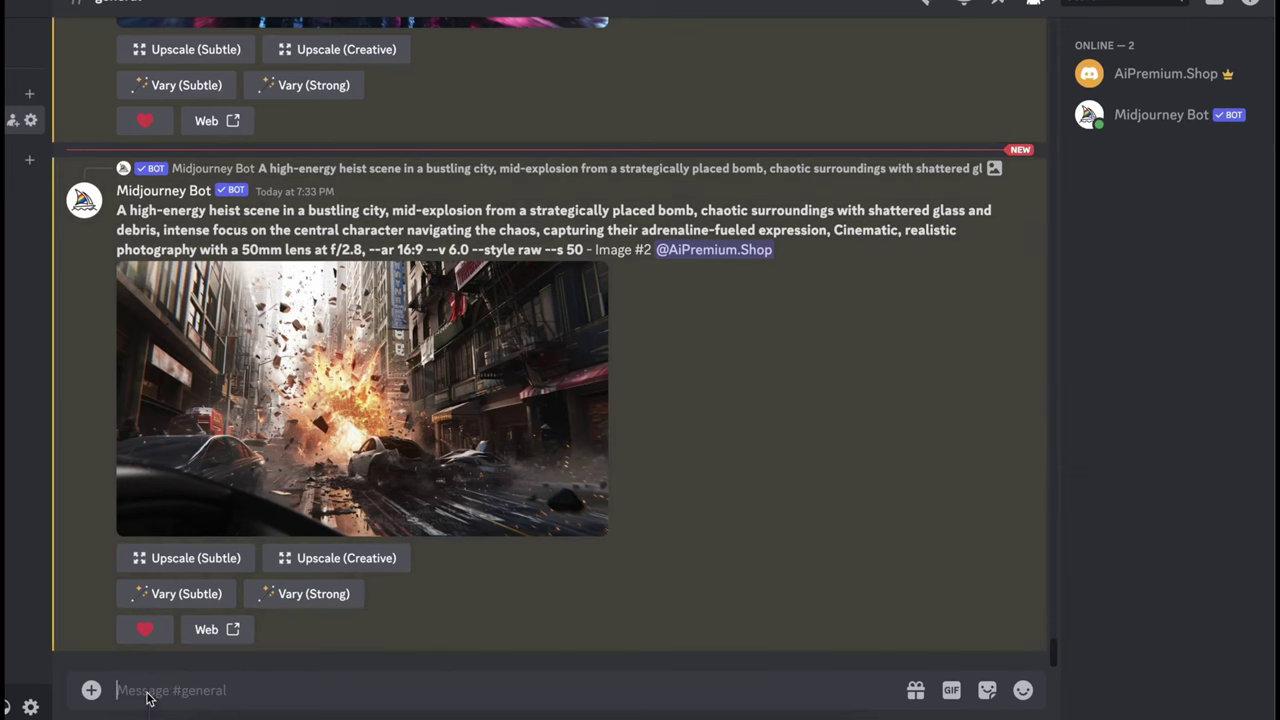
# Paste Prompt 1 unformatted into Discord as an /imagine command and preview the resulting four-image grid.
pyautogui.rightClick(146, 697)
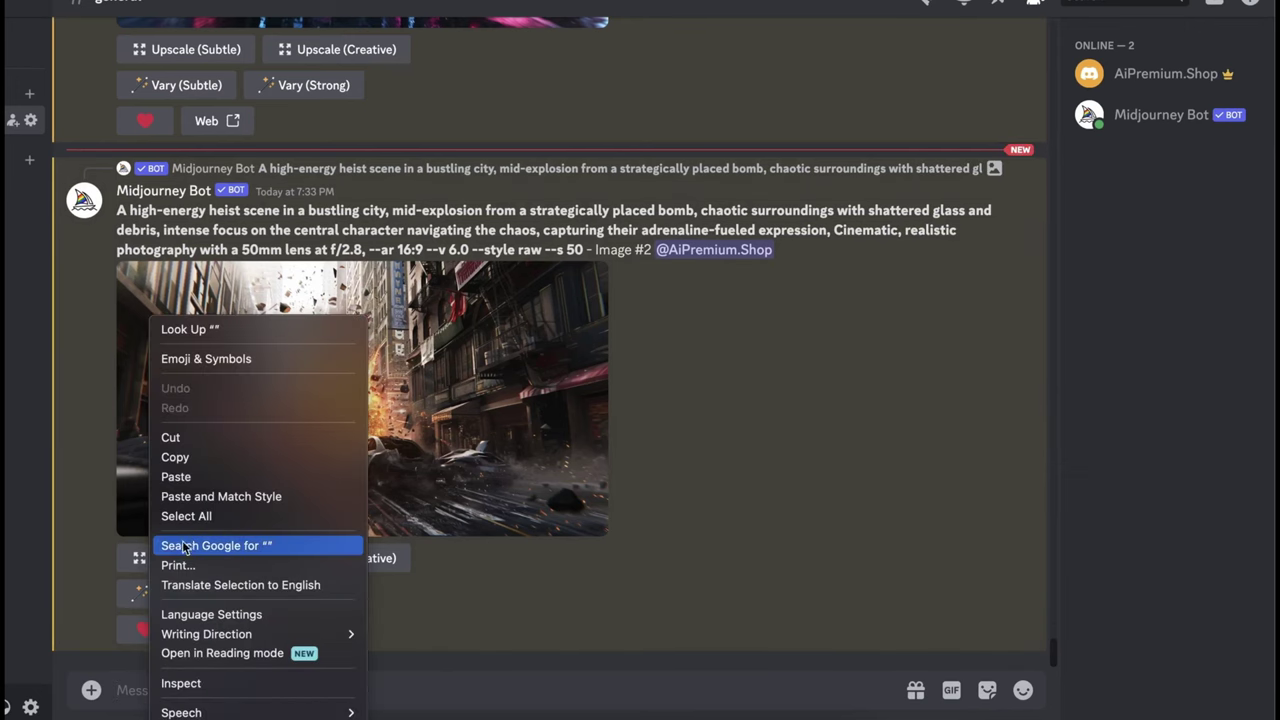
pyautogui.click(214, 494)
pyautogui.press('Return')
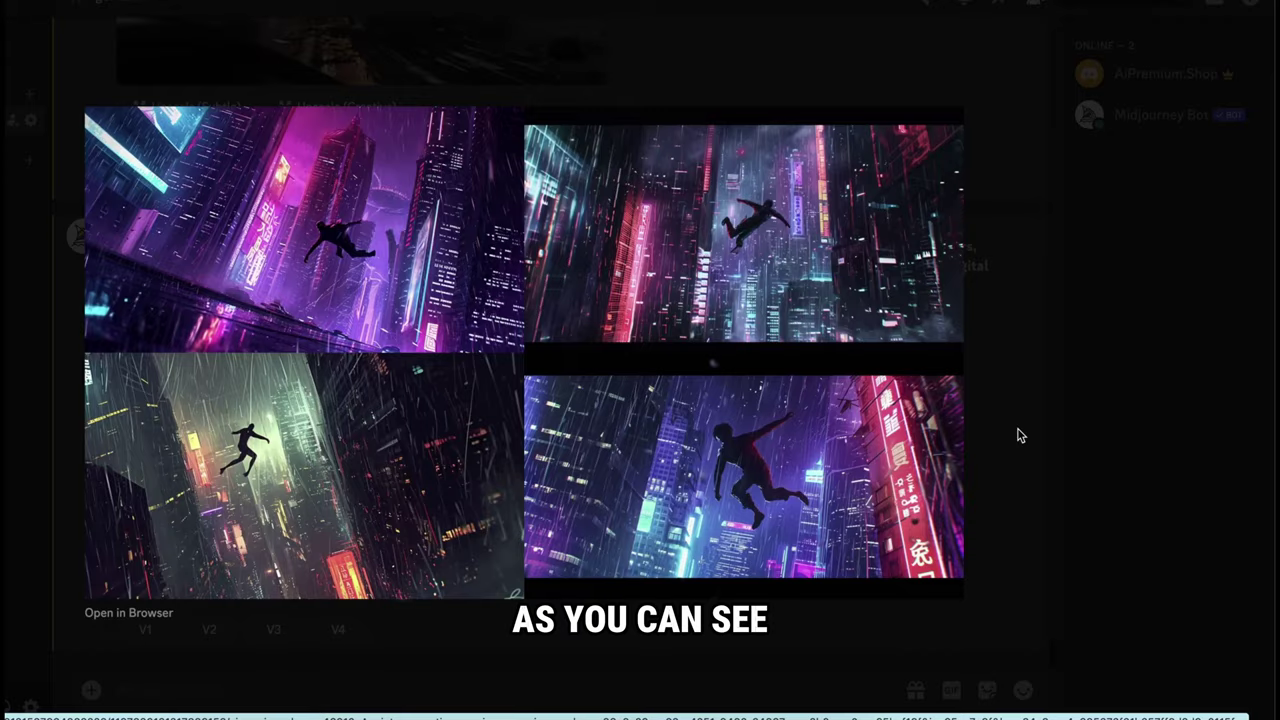
pyautogui.click(1017, 435)
pyautogui.click(583, 407)
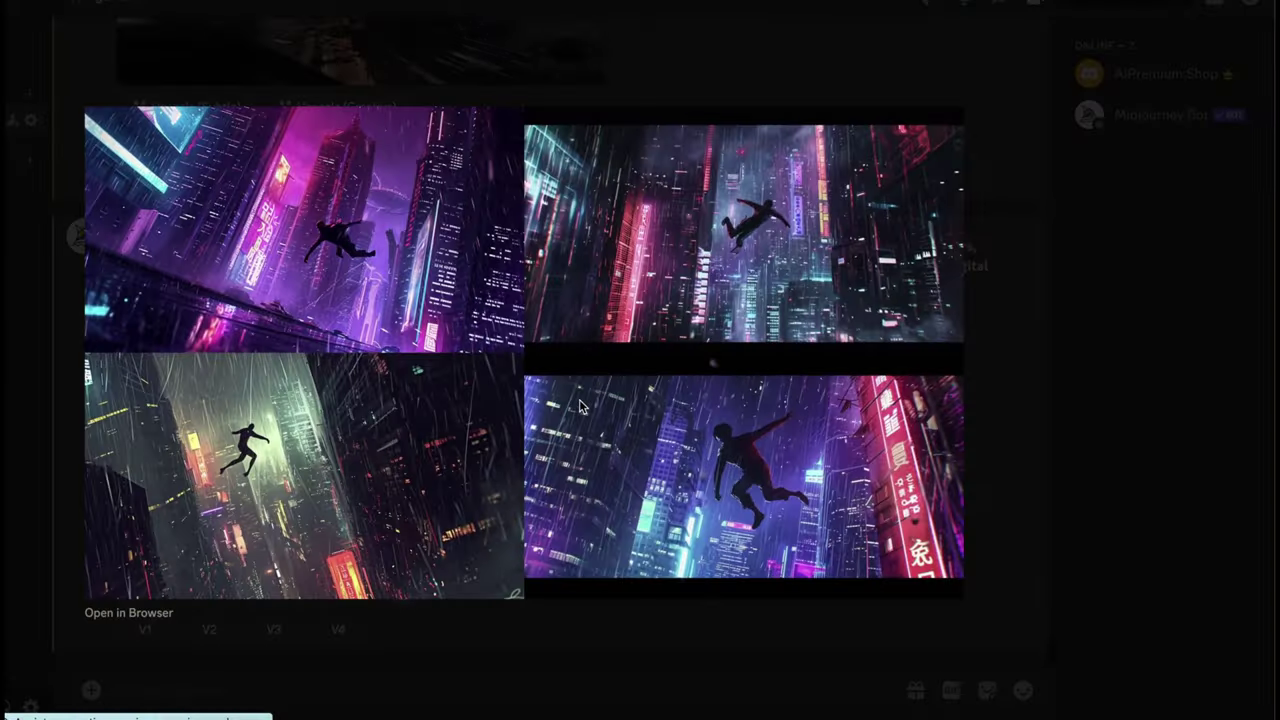
pyautogui.click(983, 420)
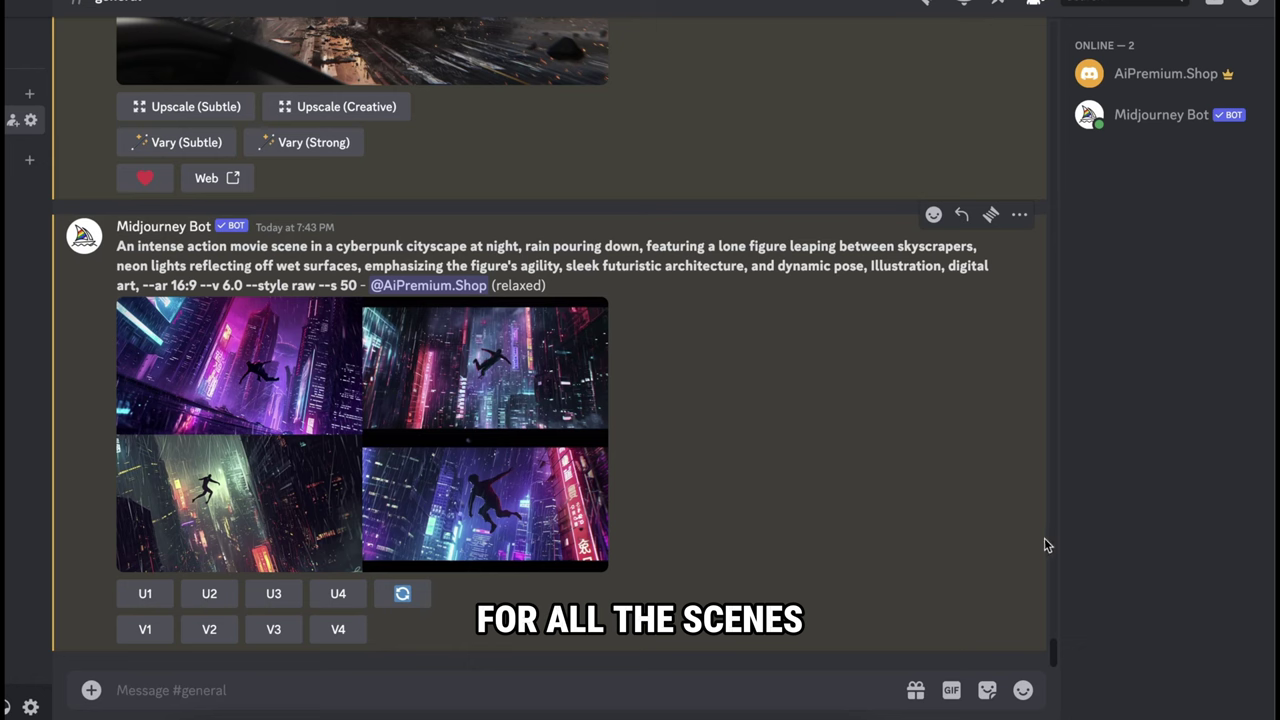
# Scroll through earlier generations and choose Upscale (Creative) on spy-thriller image #4.
pyautogui.scroll(4, 1265, 487)
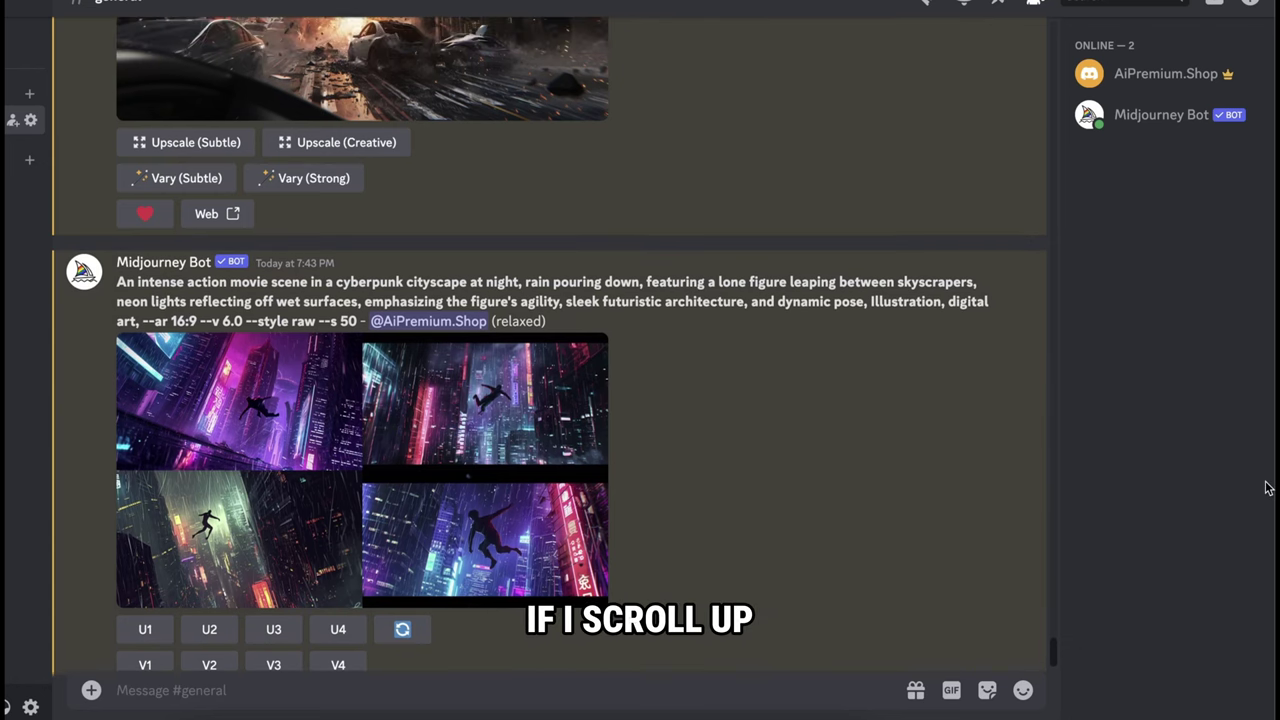
pyautogui.scroll(10, 1265, 487)
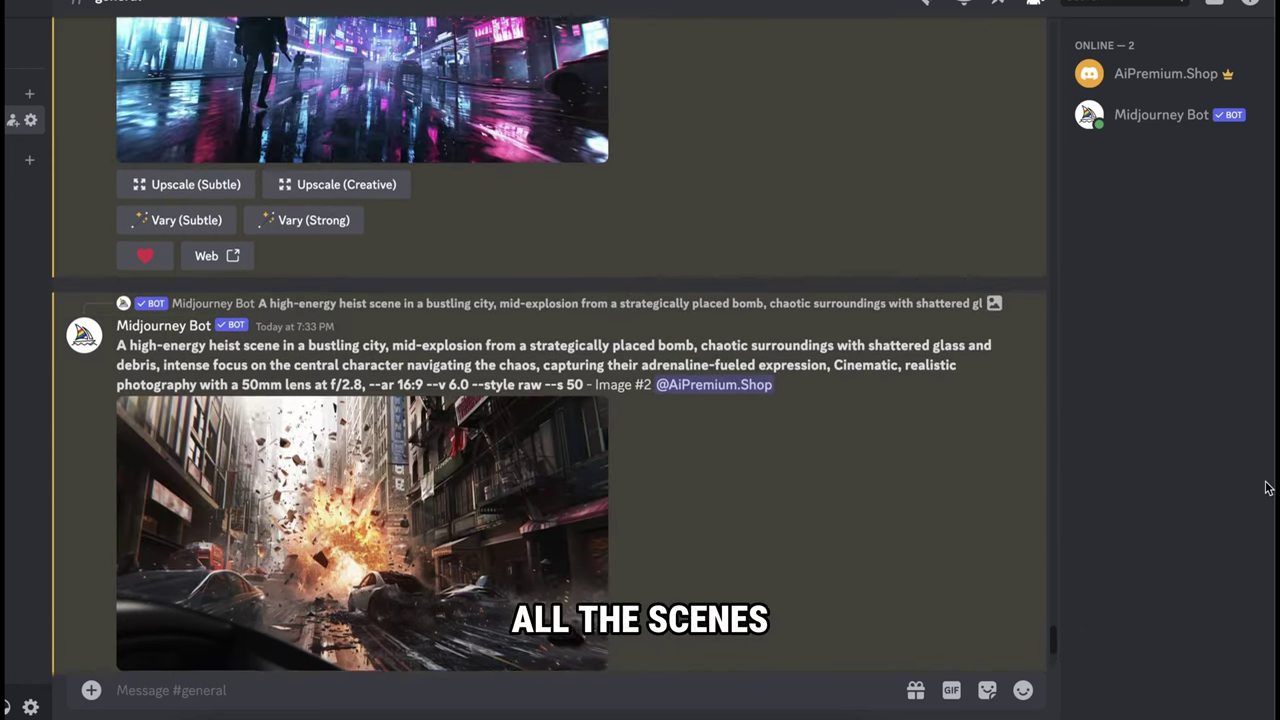
pyautogui.scroll(10, 1265, 487)
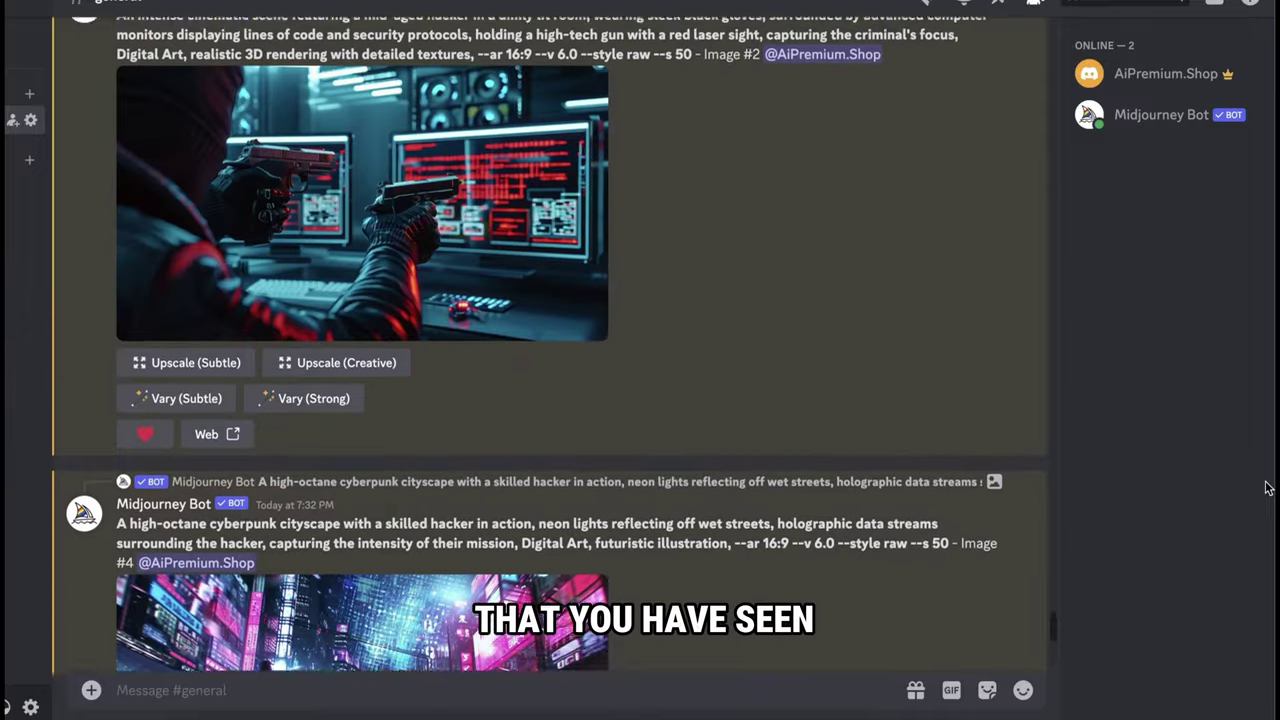
pyautogui.scroll(10, 1265, 487)
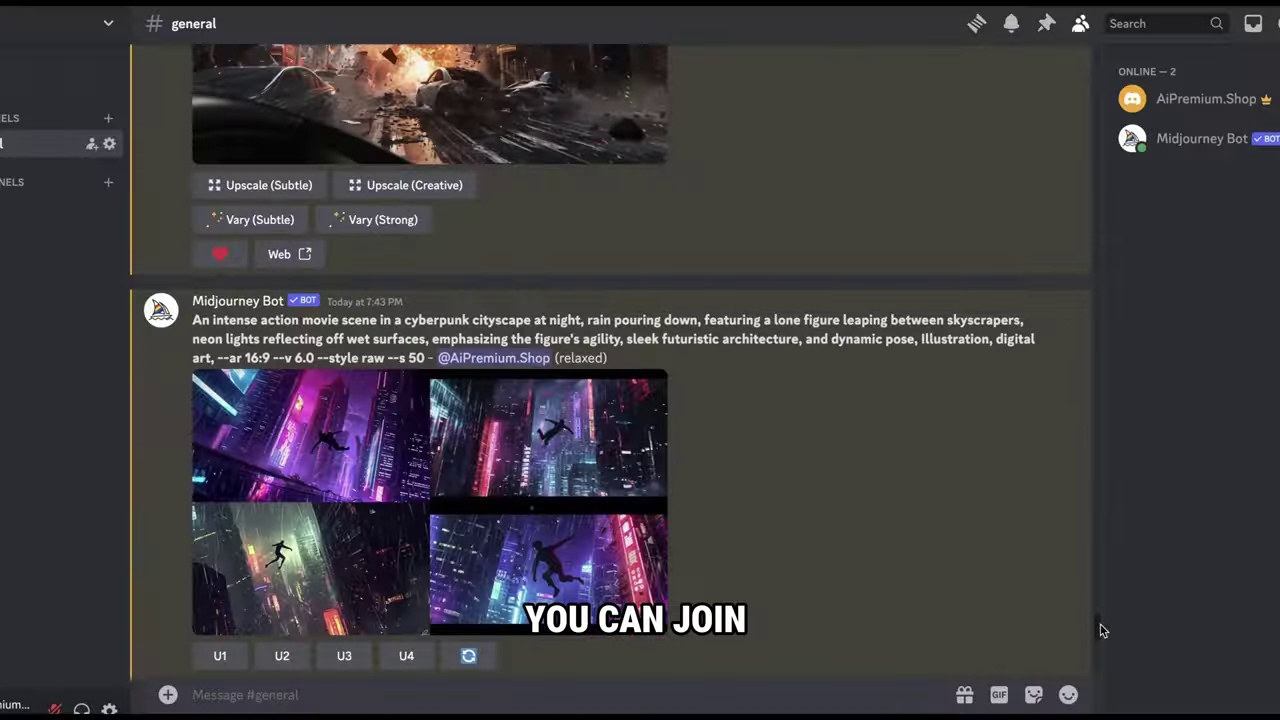
pyautogui.scroll(-5, 1100, 630)
pyautogui.scroll(-10, 1100, 635)
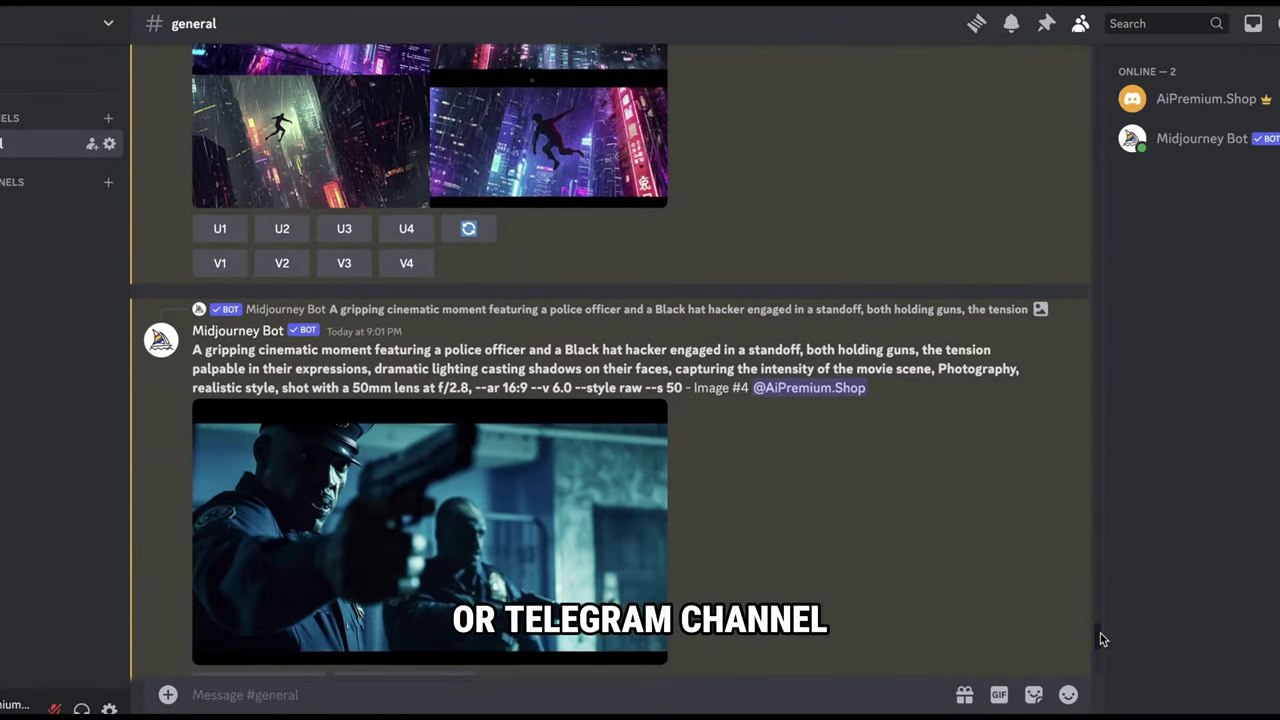
pyautogui.scroll(-5, 1100, 653)
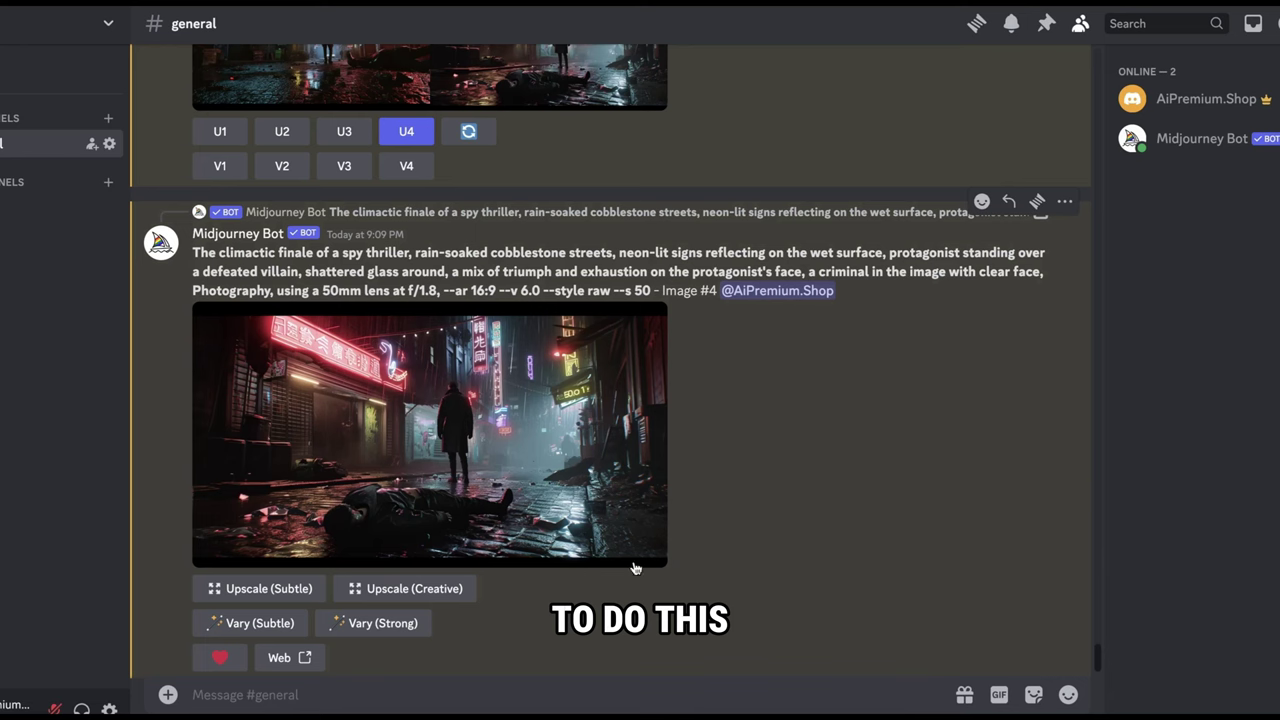
pyautogui.click(424, 590)
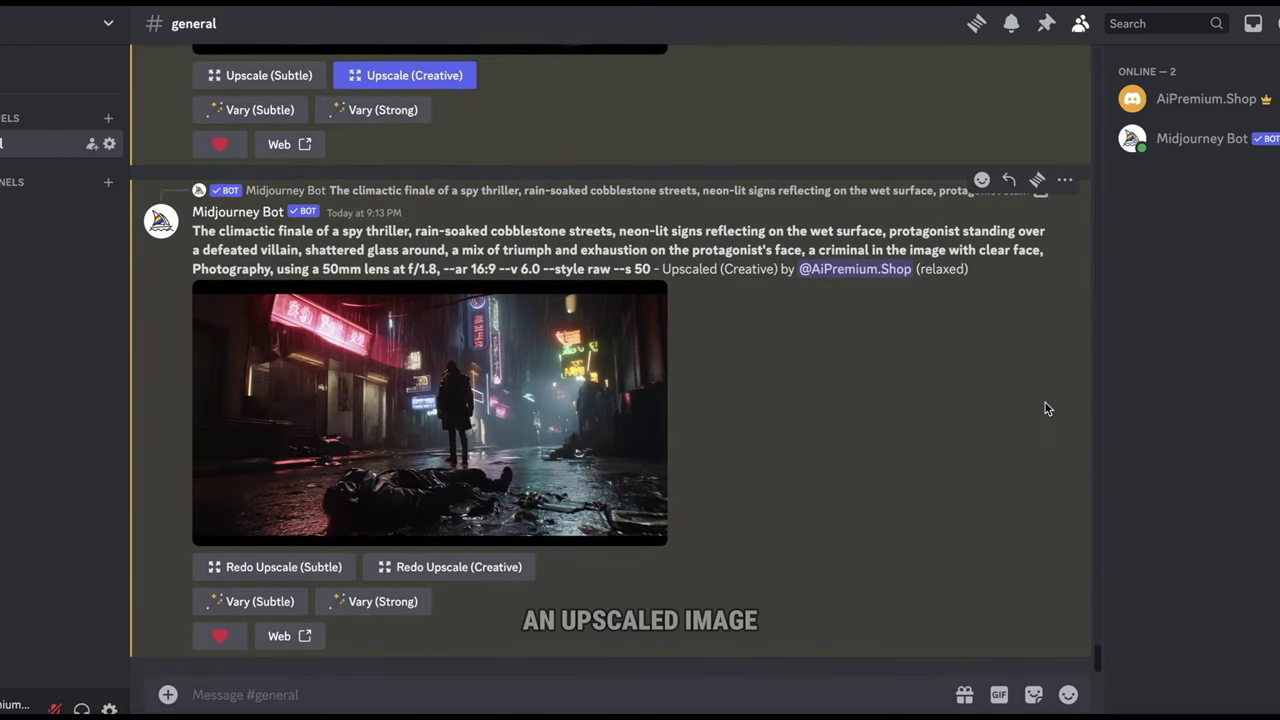
# Save the enlarged upscaled neon alley image to disk as first.webp.
pyautogui.click(591, 415)
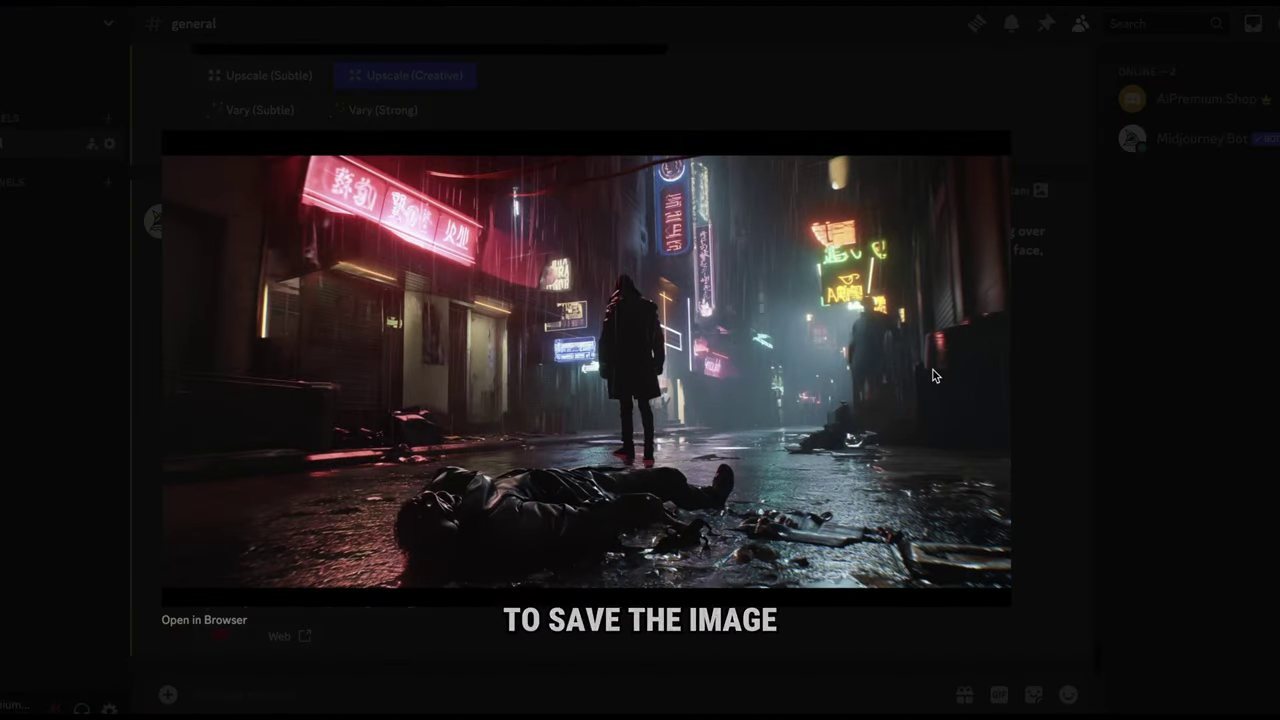
pyautogui.rightClick(582, 360)
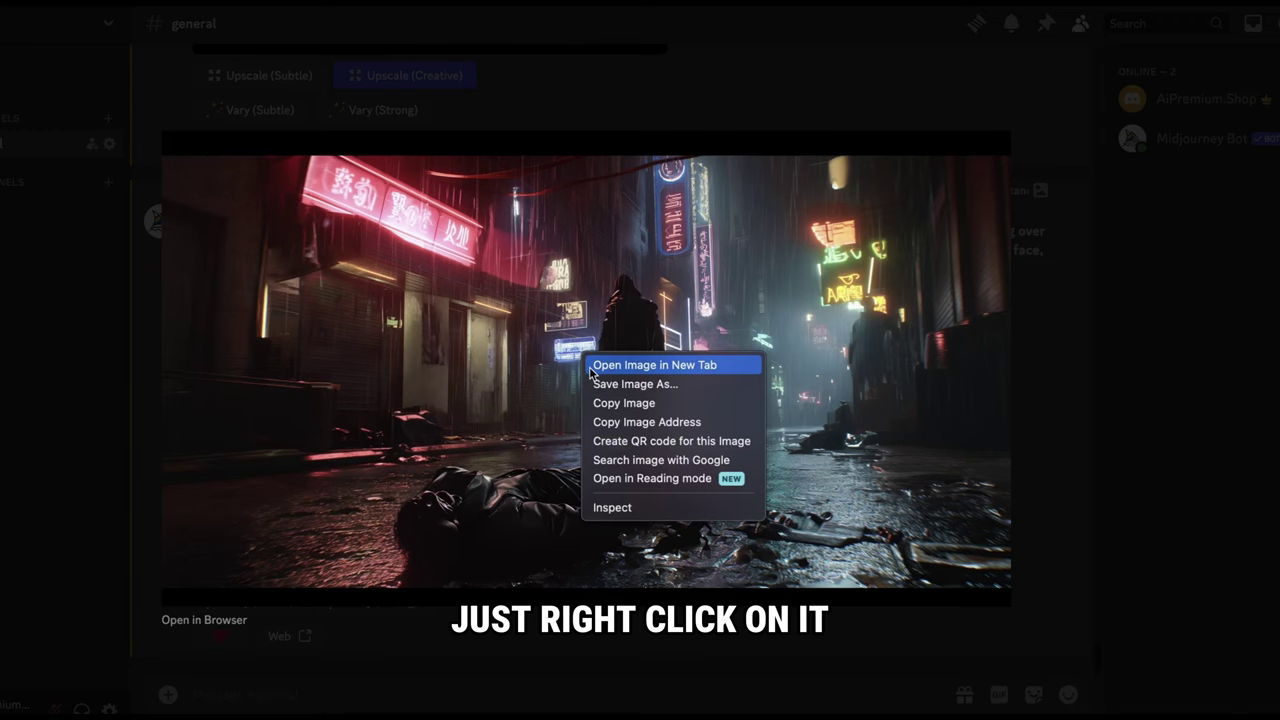
pyautogui.click(604, 386)
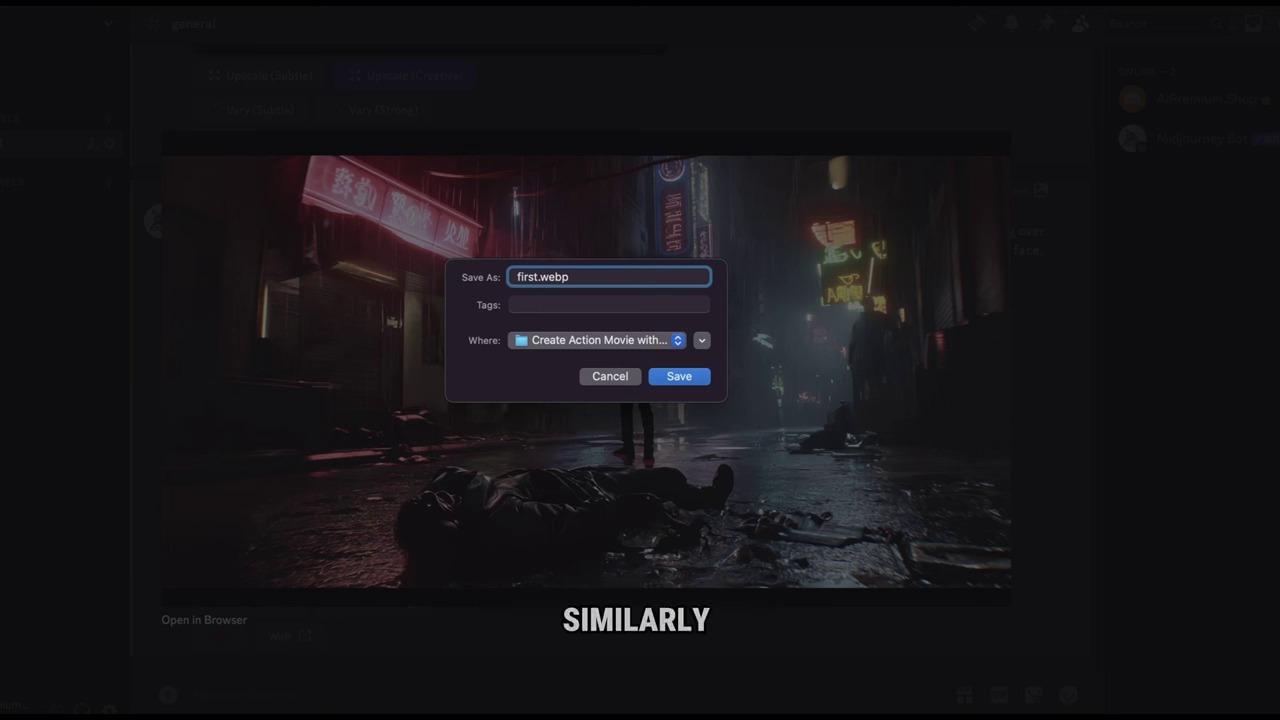
pyautogui.click(679, 377)
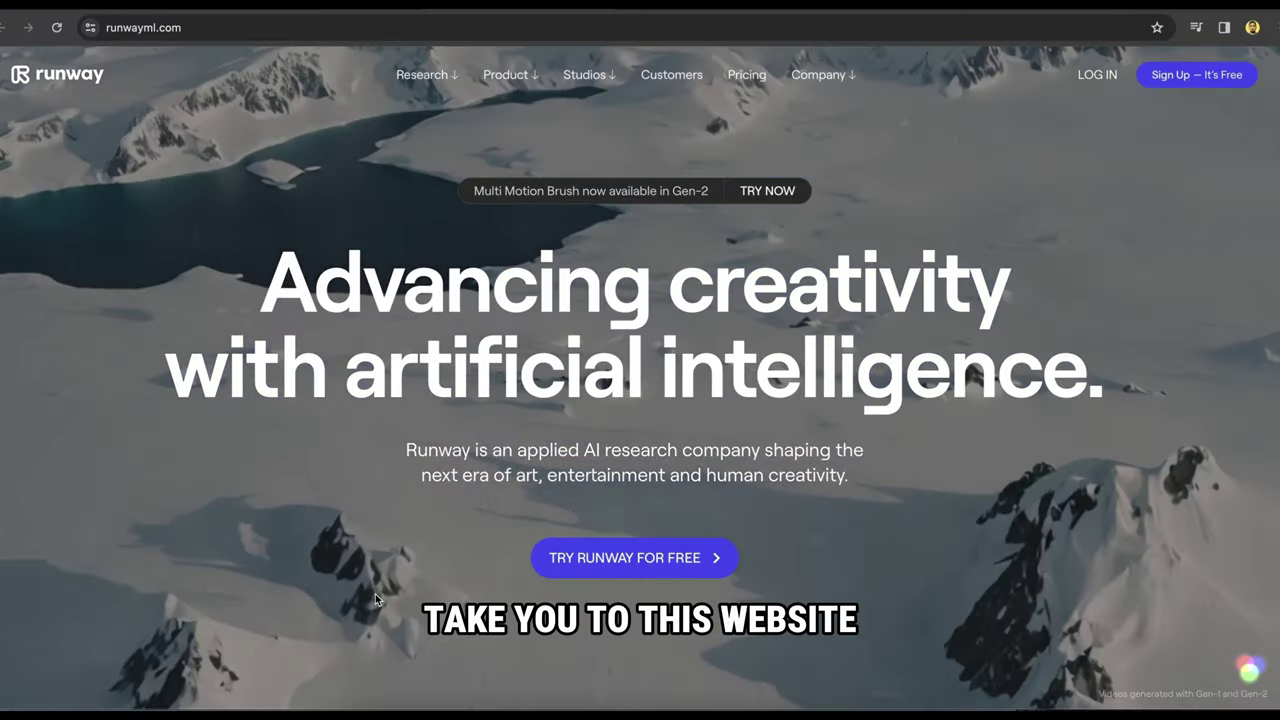
# Sign up on Runway, start an Image + Description video, and browse for the 111.png starting frame.
pyautogui.scroll(-3, 370, 592)
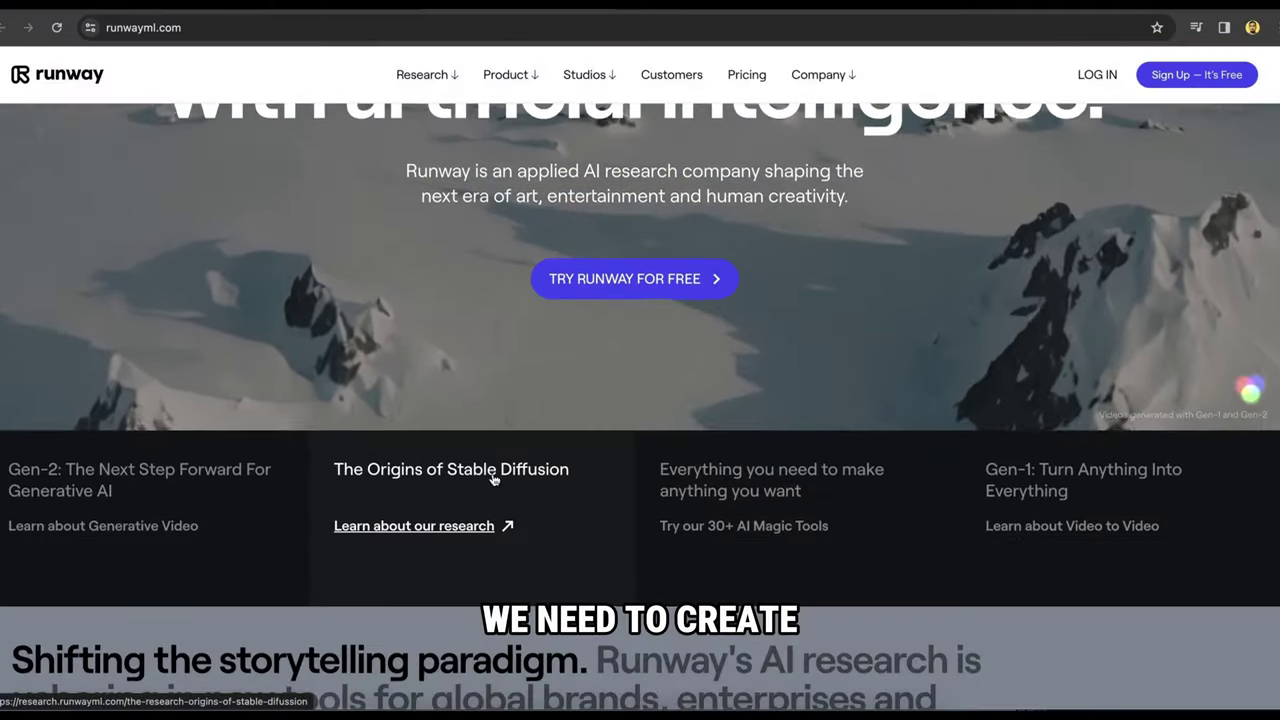
pyautogui.scroll(3, 395, 450)
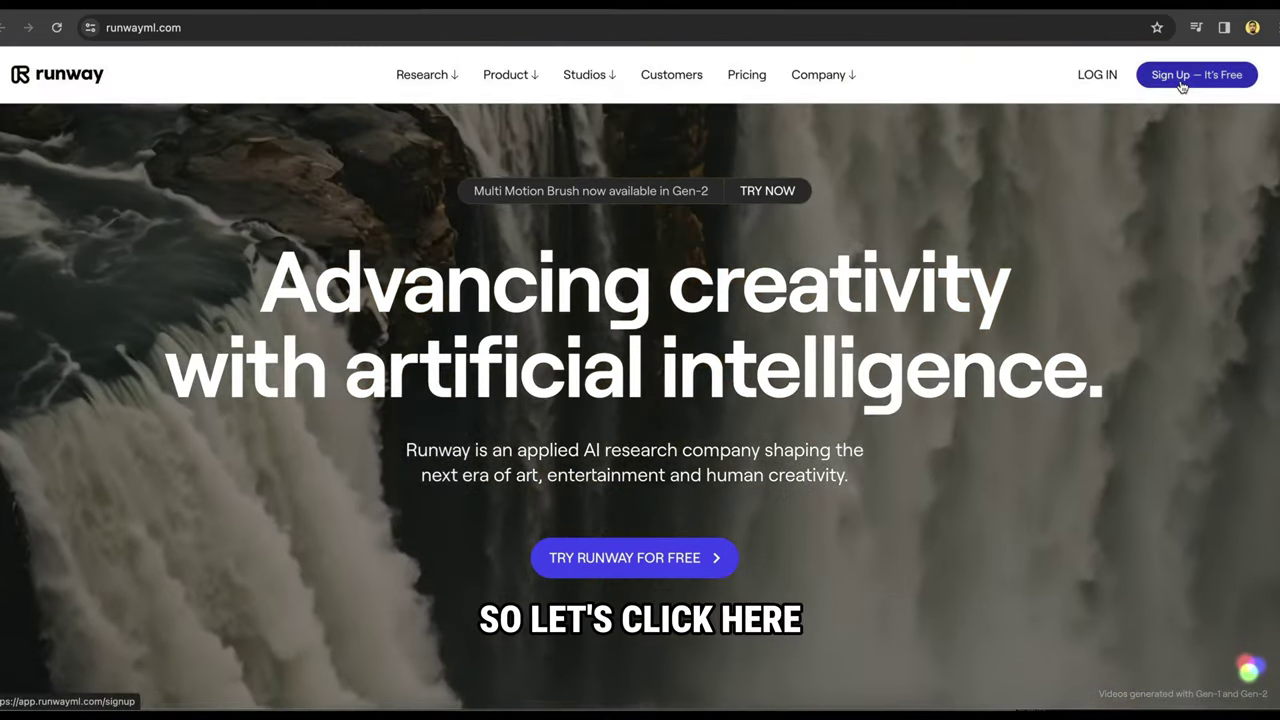
pyautogui.click(1178, 80)
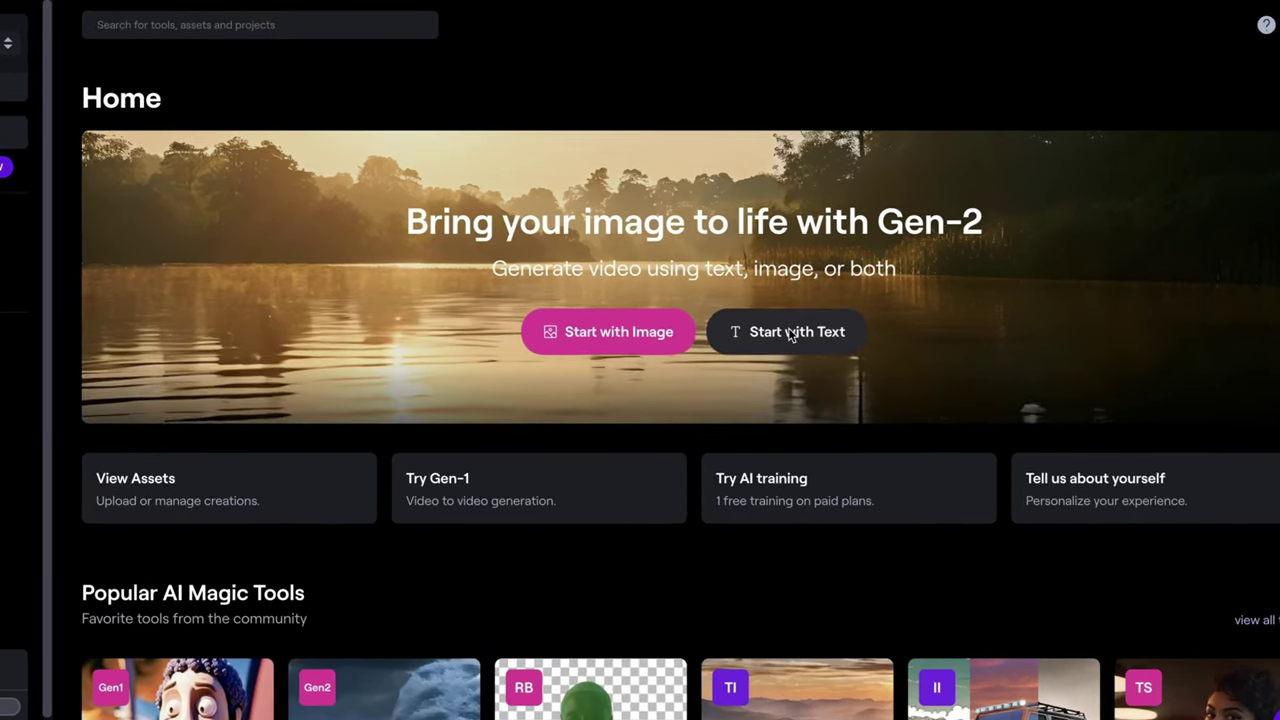
pyautogui.click(792, 333)
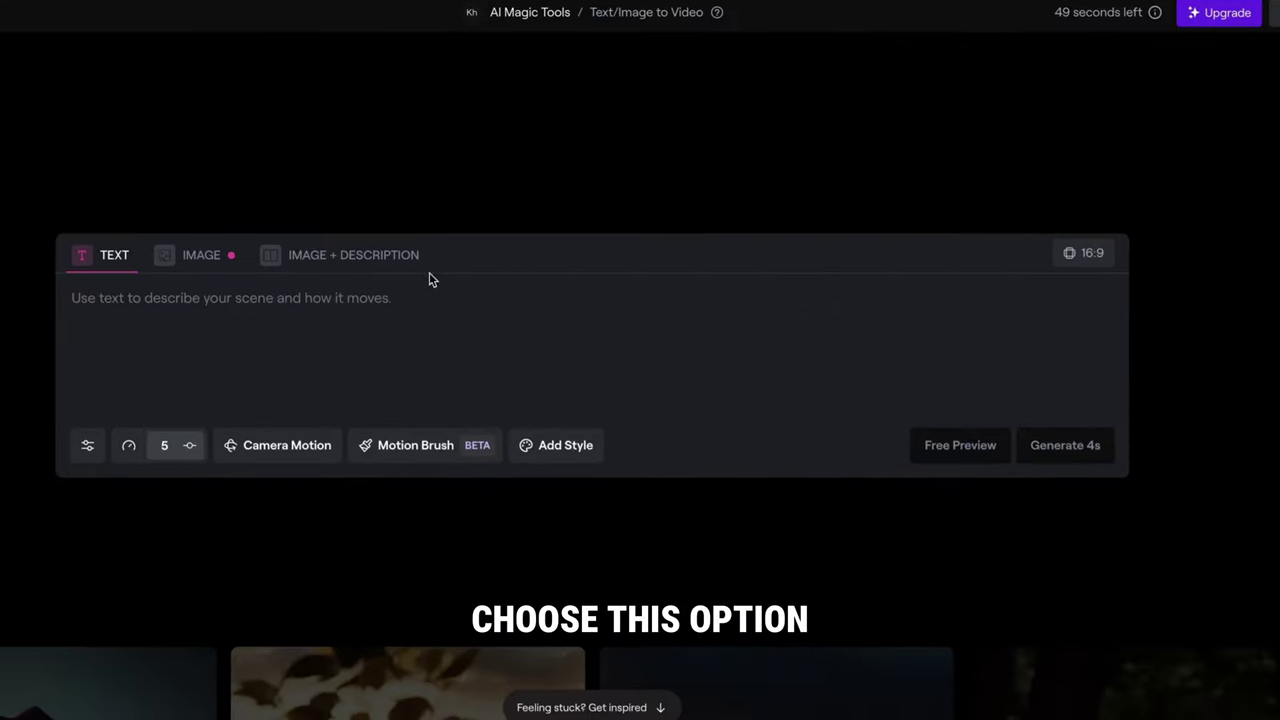
pyautogui.click(366, 257)
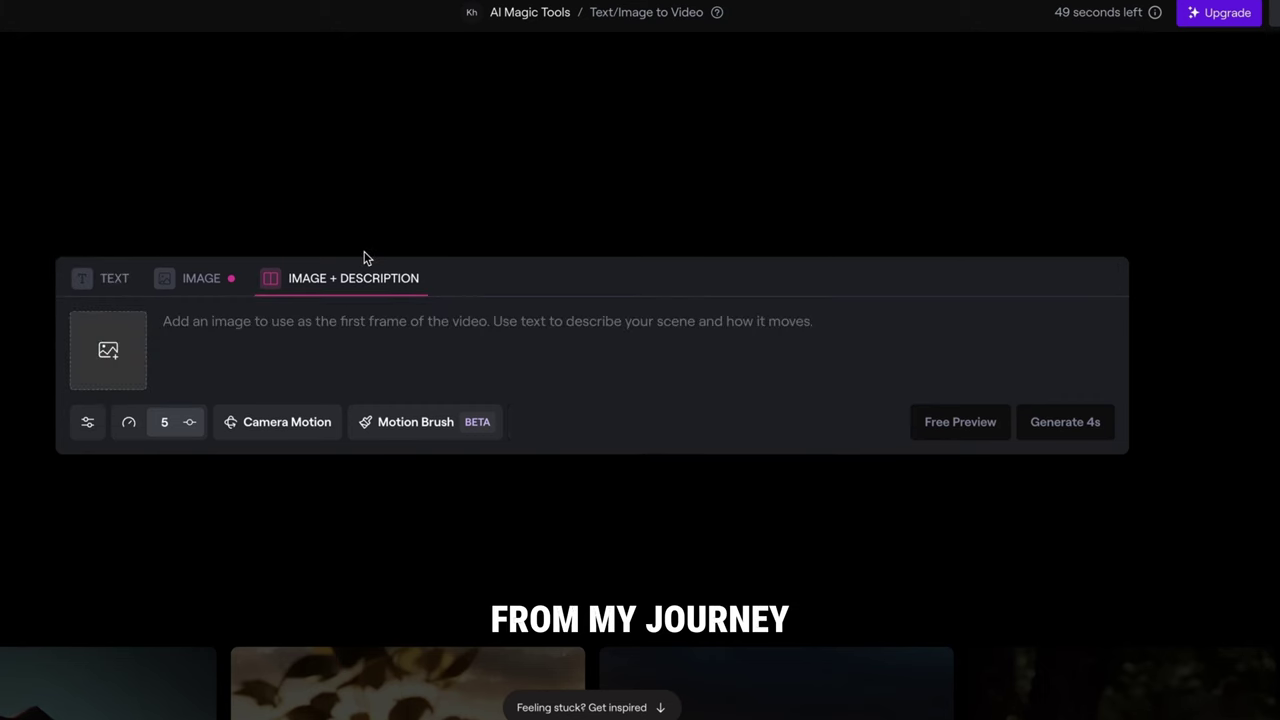
pyautogui.click(121, 357)
pyautogui.click(613, 242)
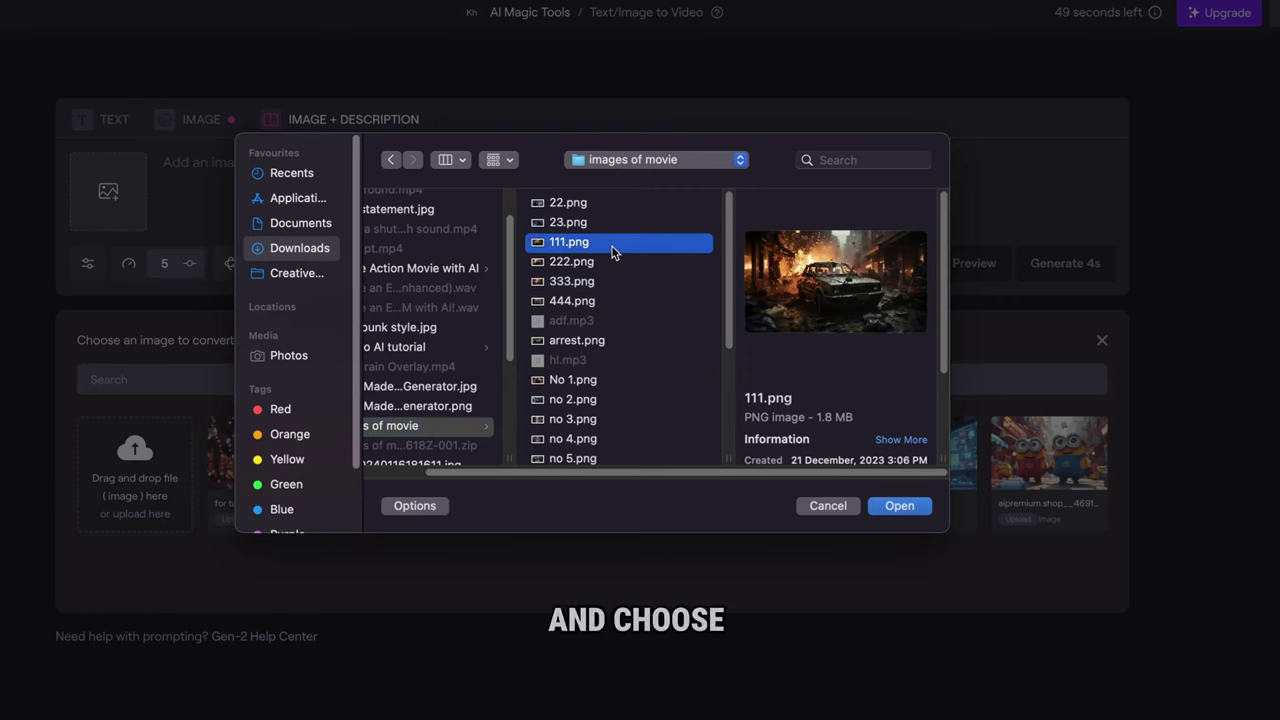
# Load 111.png as the first frame and paste the heist-explosion prompt without the lens details.
pyautogui.click(900, 506)
pyautogui.rightClick(213, 331)
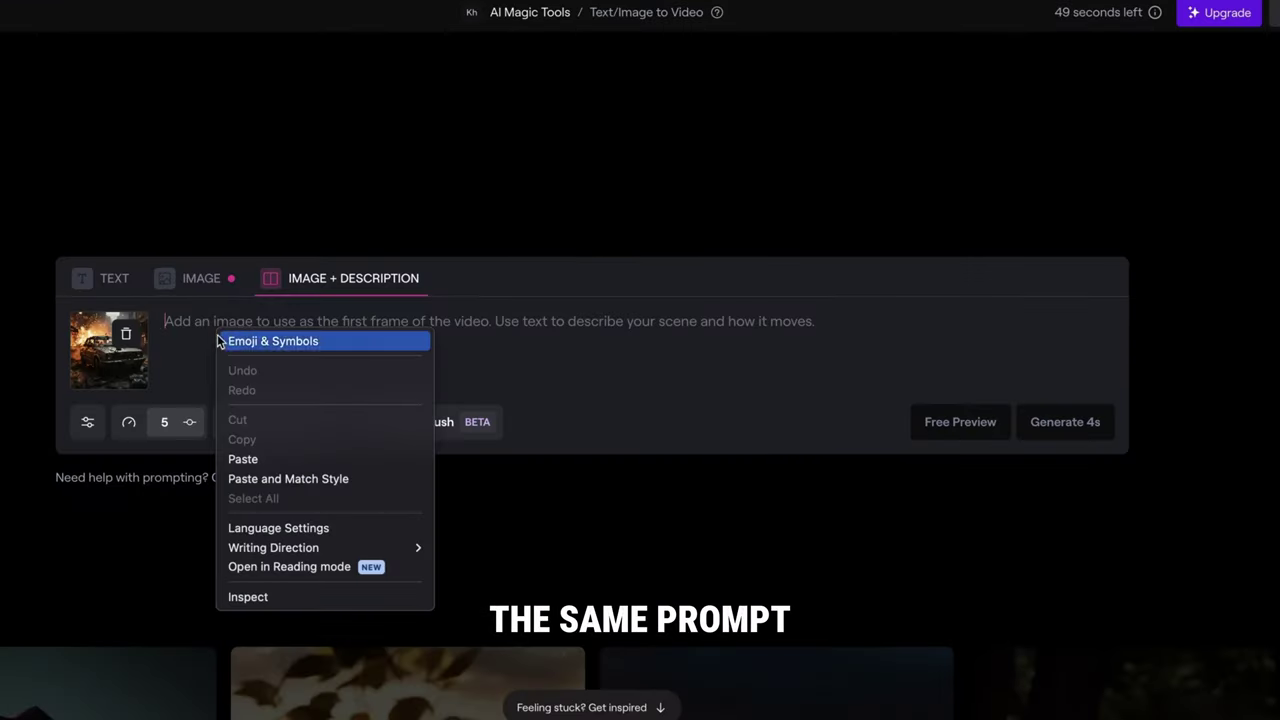
pyautogui.click(248, 460)
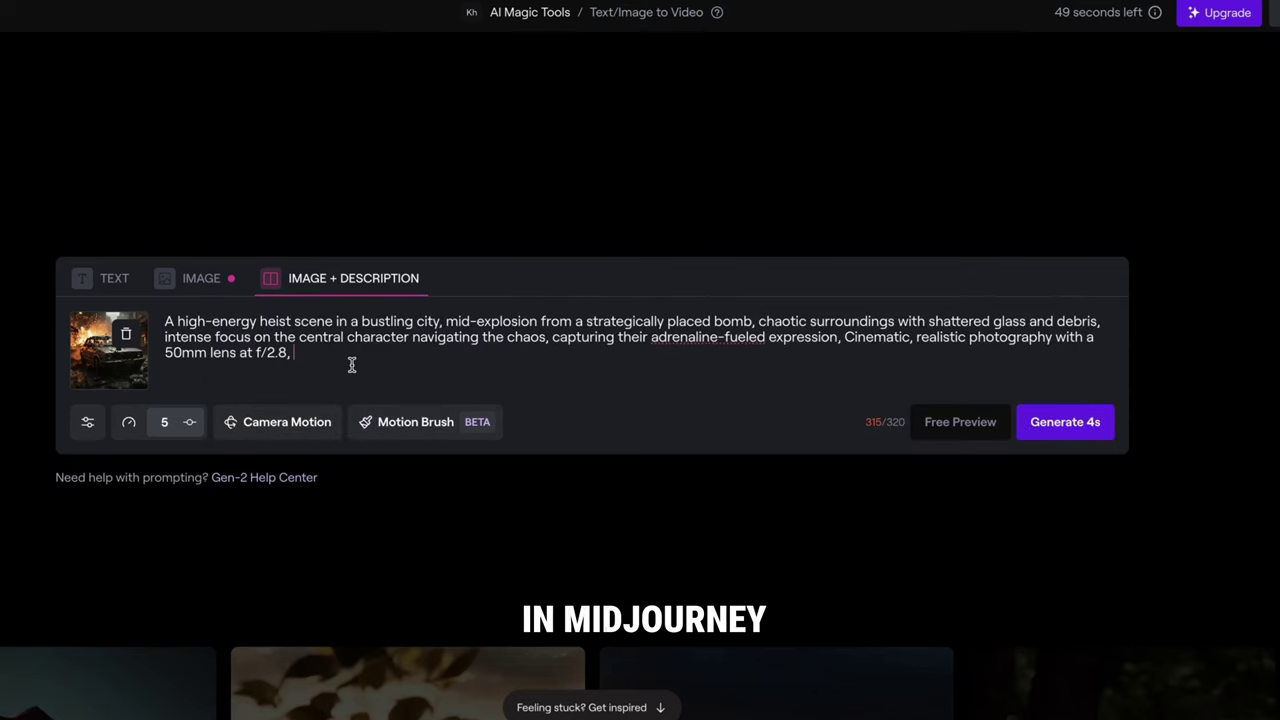
pyautogui.press('BackSpace')
pyautogui.press('BackSpace')
pyautogui.press('BackSpace')
pyautogui.press('BackSpace')
pyautogui.press('BackSpace')
pyautogui.press('BackSpace')
pyautogui.press('BackSpace')
pyautogui.press('BackSpace')
pyautogui.press('BackSpace')
pyautogui.press('BackSpace')
pyautogui.press('BackSpace')
pyautogui.press('BackSpace')
pyautogui.press('BackSpace')
pyautogui.press('BackSpace')
pyautogui.press('BackSpace')
pyautogui.press('BackSpace')
pyautogui.press('BackSpace')
pyautogui.press('BackSpace')
pyautogui.press('BackSpace')
pyautogui.press('BackSpace')
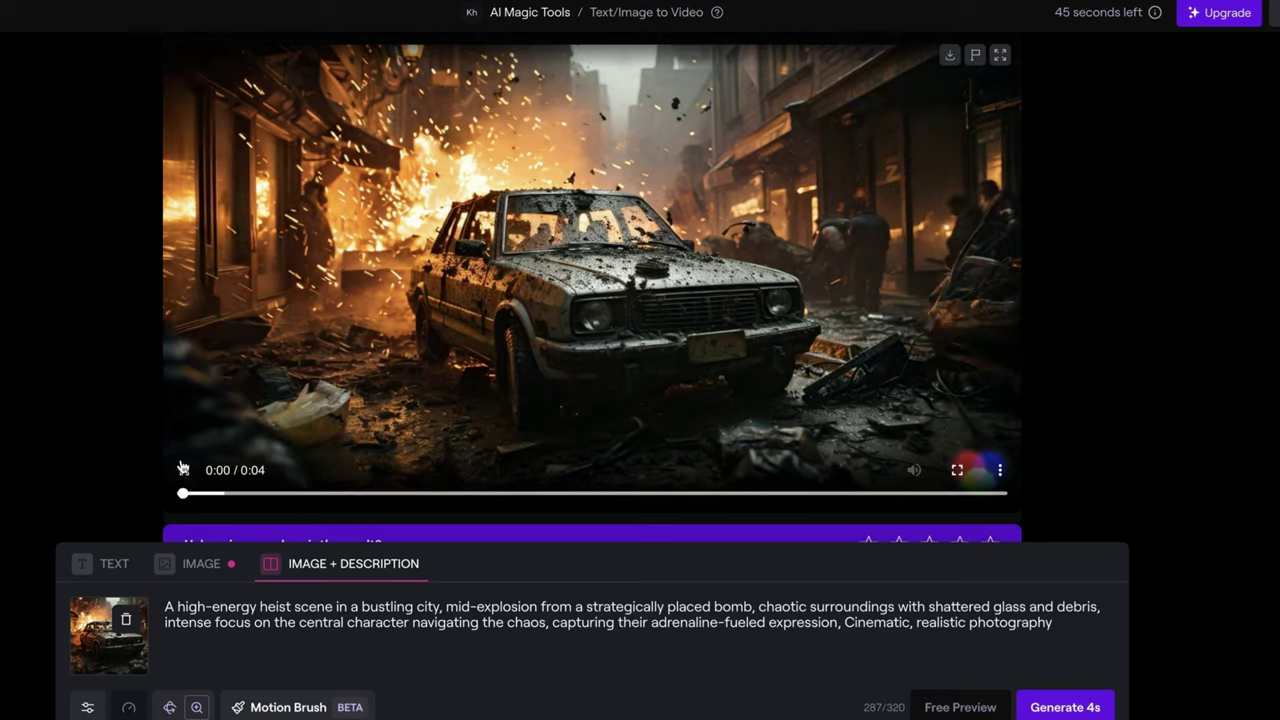
# Replay the generated 4-second burning-street clip from the beginning.
pyautogui.scroll(1, 182, 499)
pyautogui.scroll(-2, 294, 434)
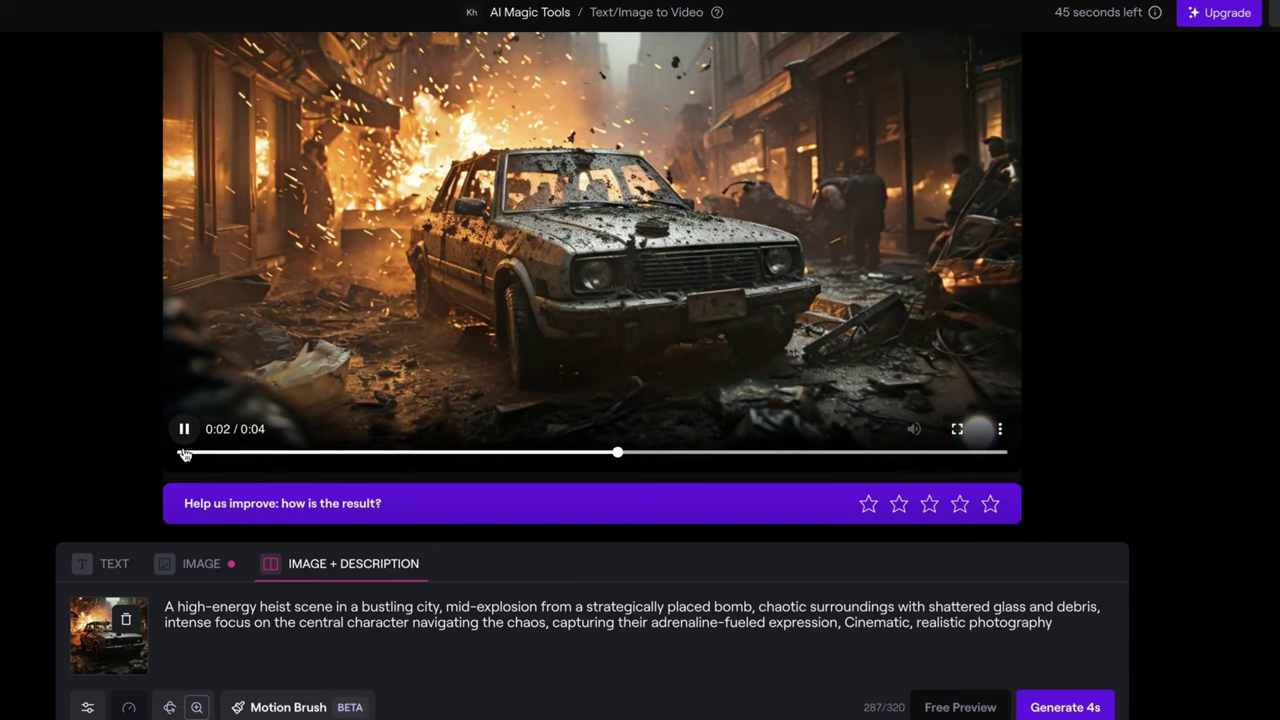
pyautogui.click(184, 454)
pyautogui.click(185, 429)
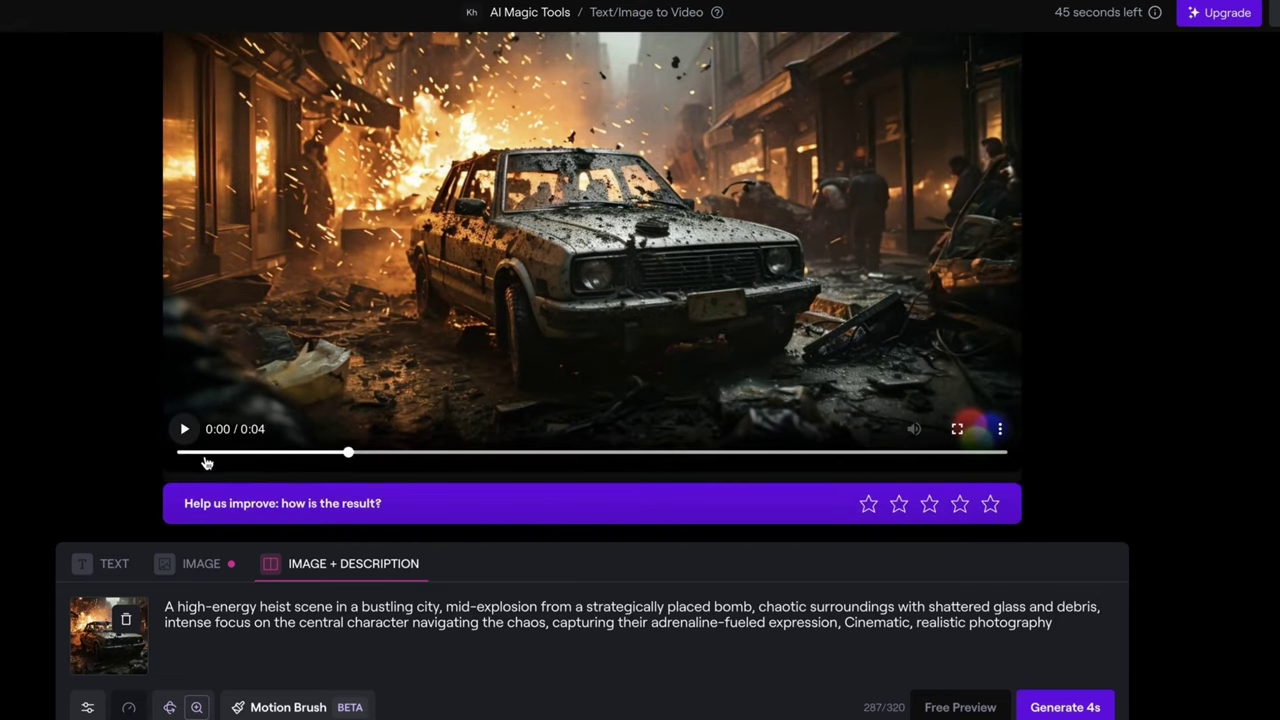
pyautogui.scroll(1, 263, 391)
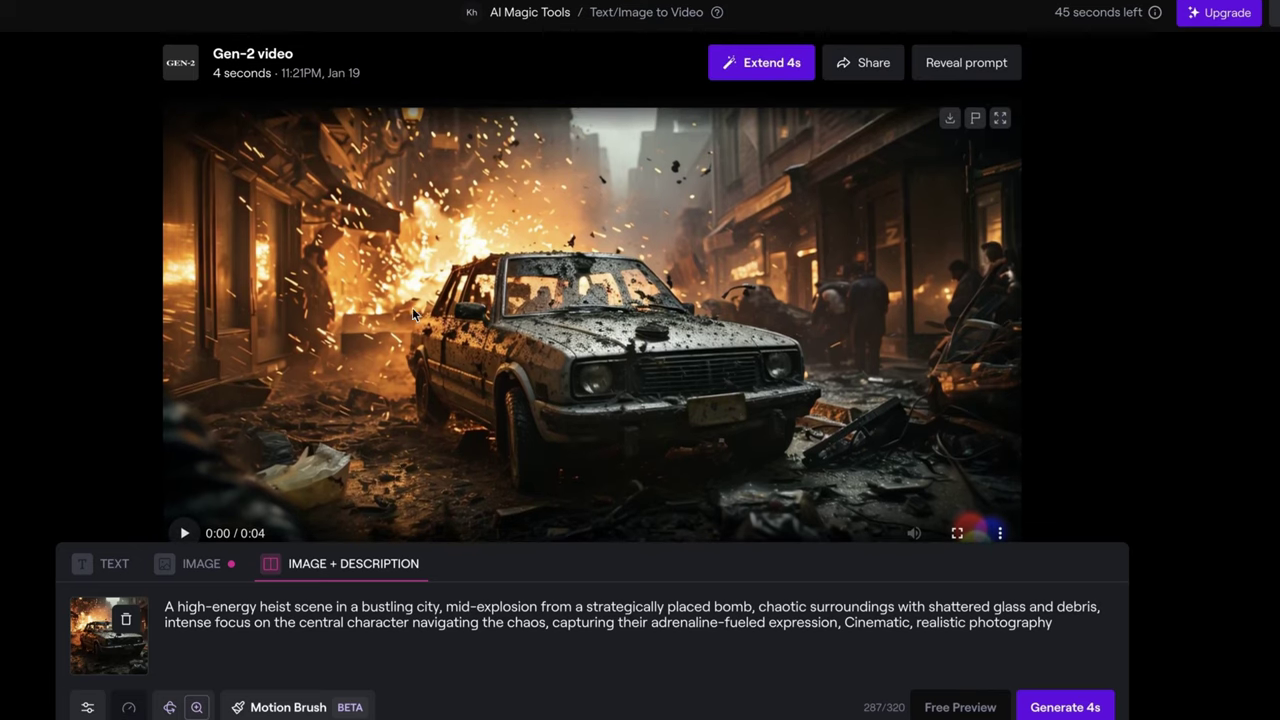
# Extend the heist-explosion clip by 4 seconds to 8 seconds and play it.
pyautogui.click(751, 64)
pyautogui.scroll(-1, 940, 615)
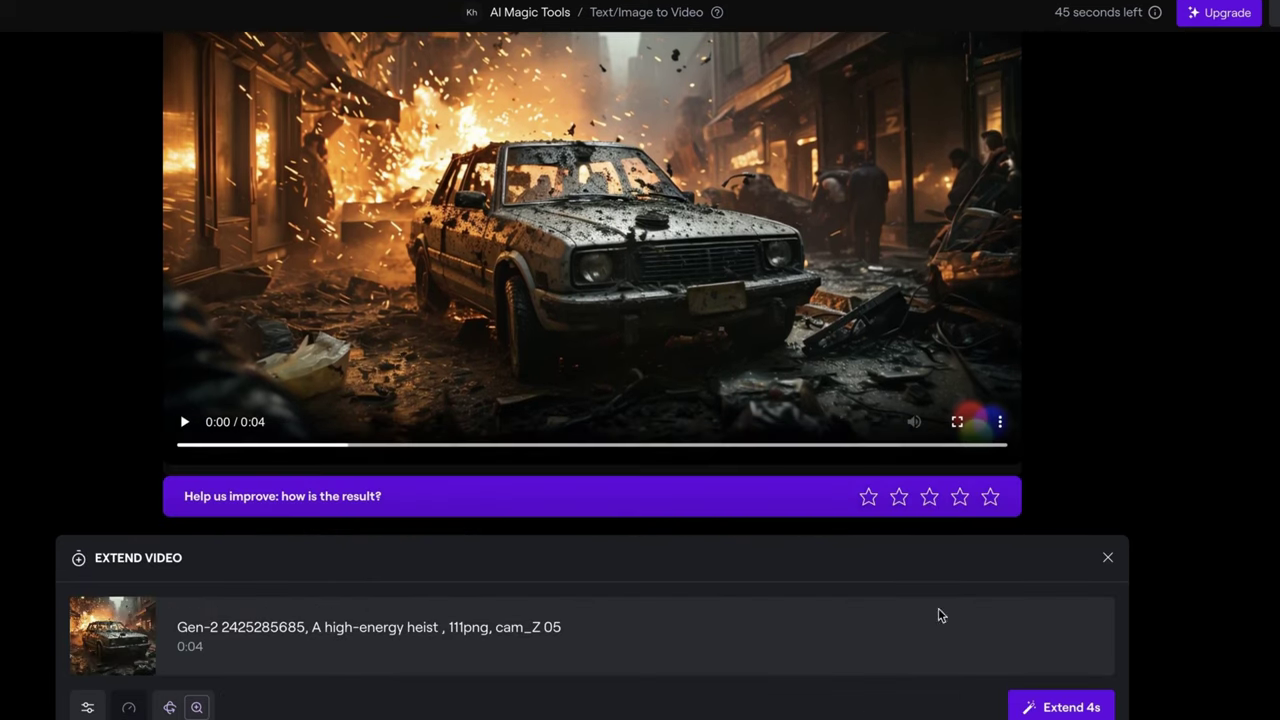
pyautogui.click(1055, 703)
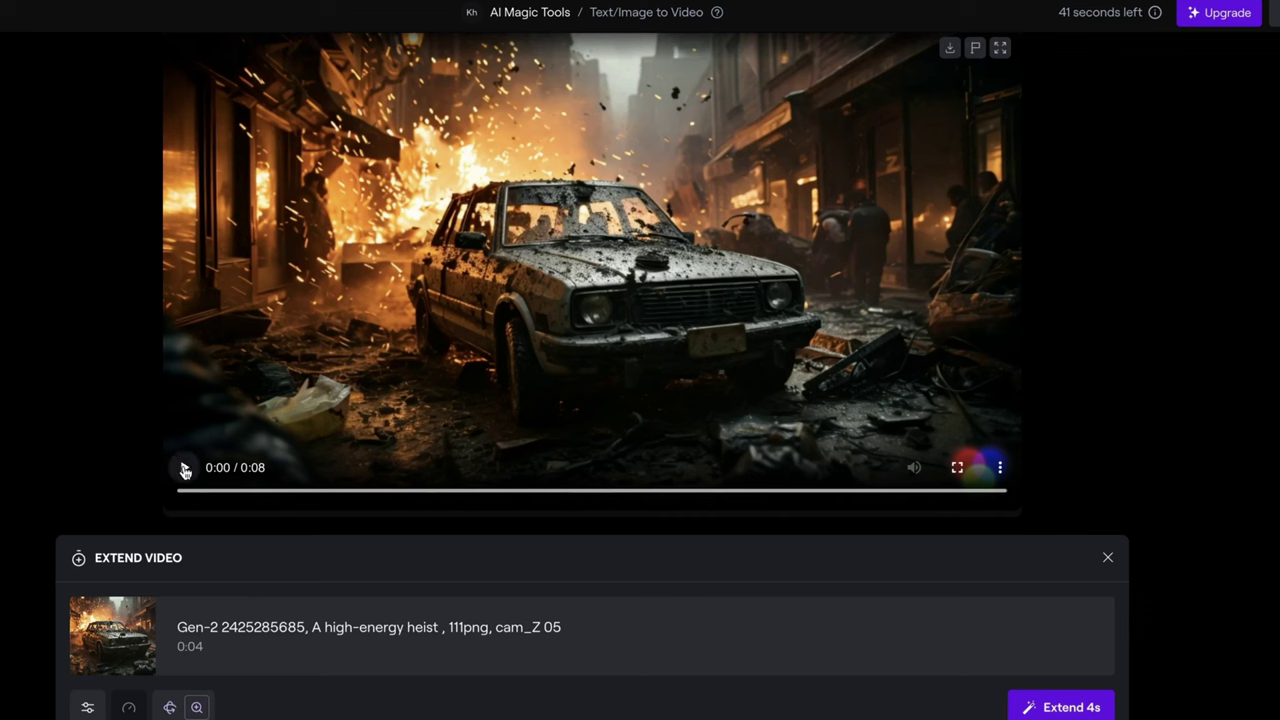
pyautogui.click(184, 470)
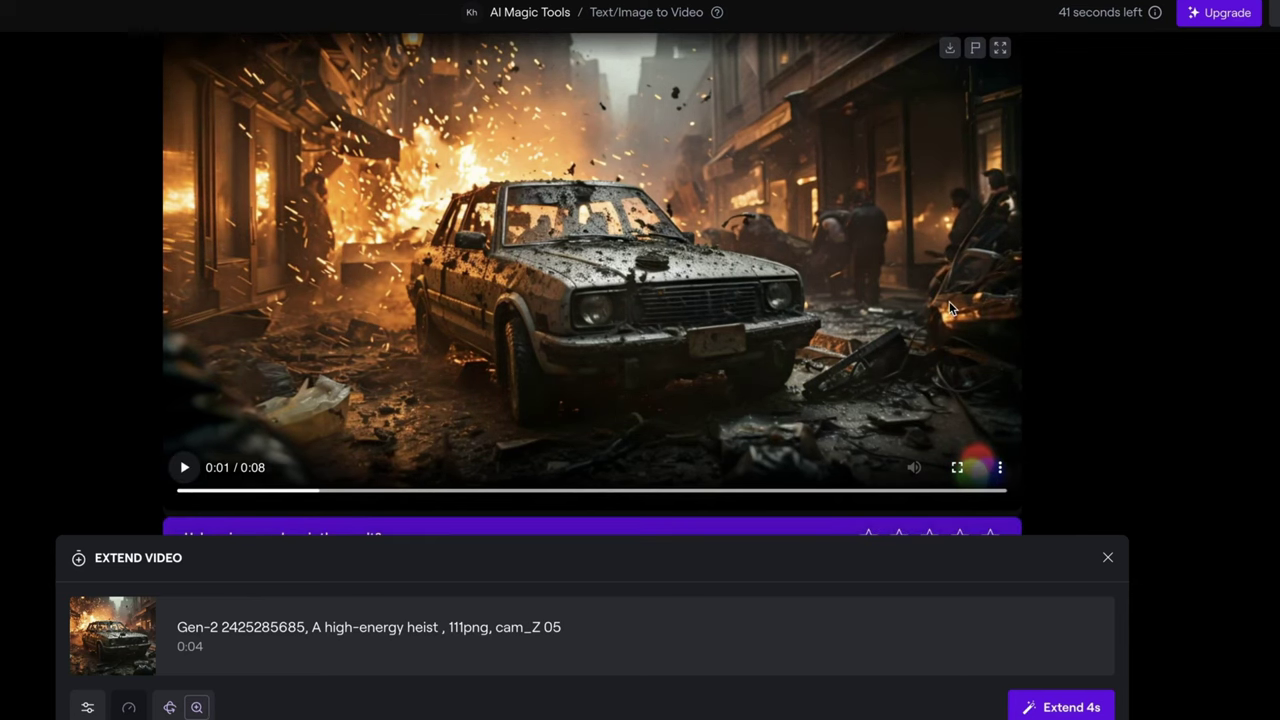
pyautogui.scroll(2, 950, 308)
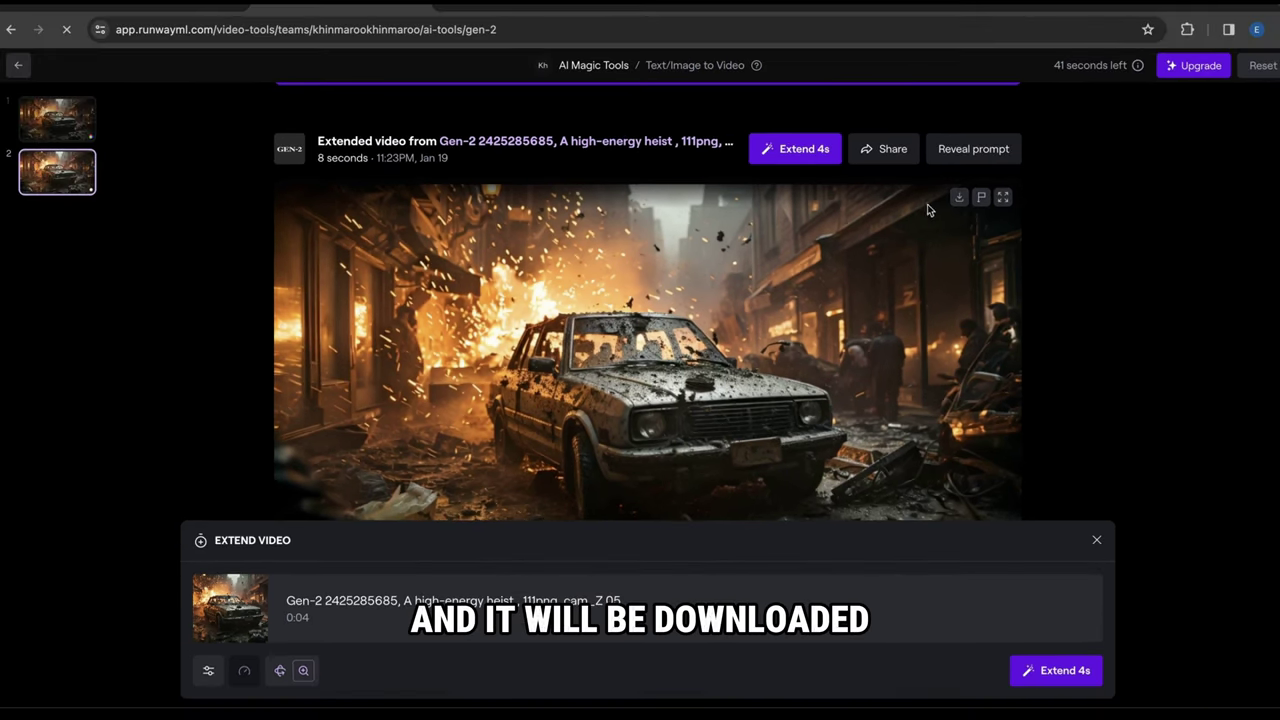
# Download the extended 8-second video and close the extend-video options.
pyautogui.click(958, 197)
pyautogui.scroll(-1, 640, 300)
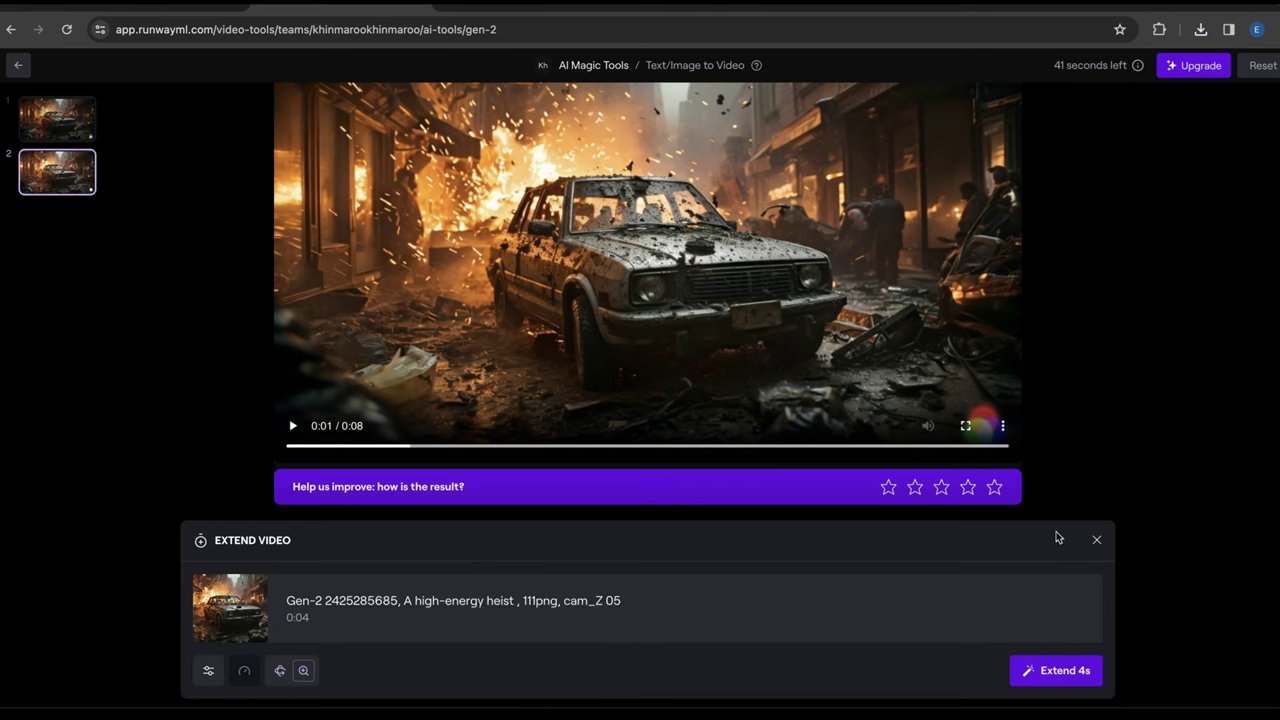
pyautogui.click(1094, 542)
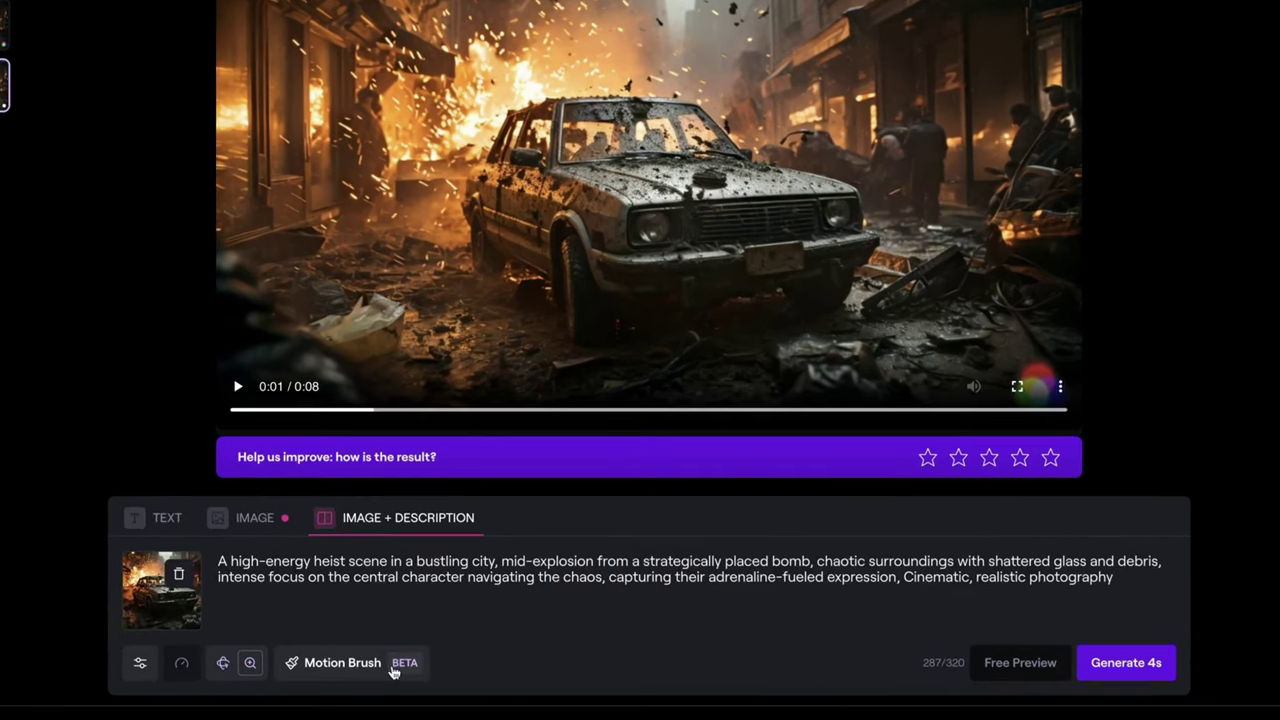
# Remove the car image, then play and view the new hooded-hacker neon-street clip.
pyautogui.click(179, 577)
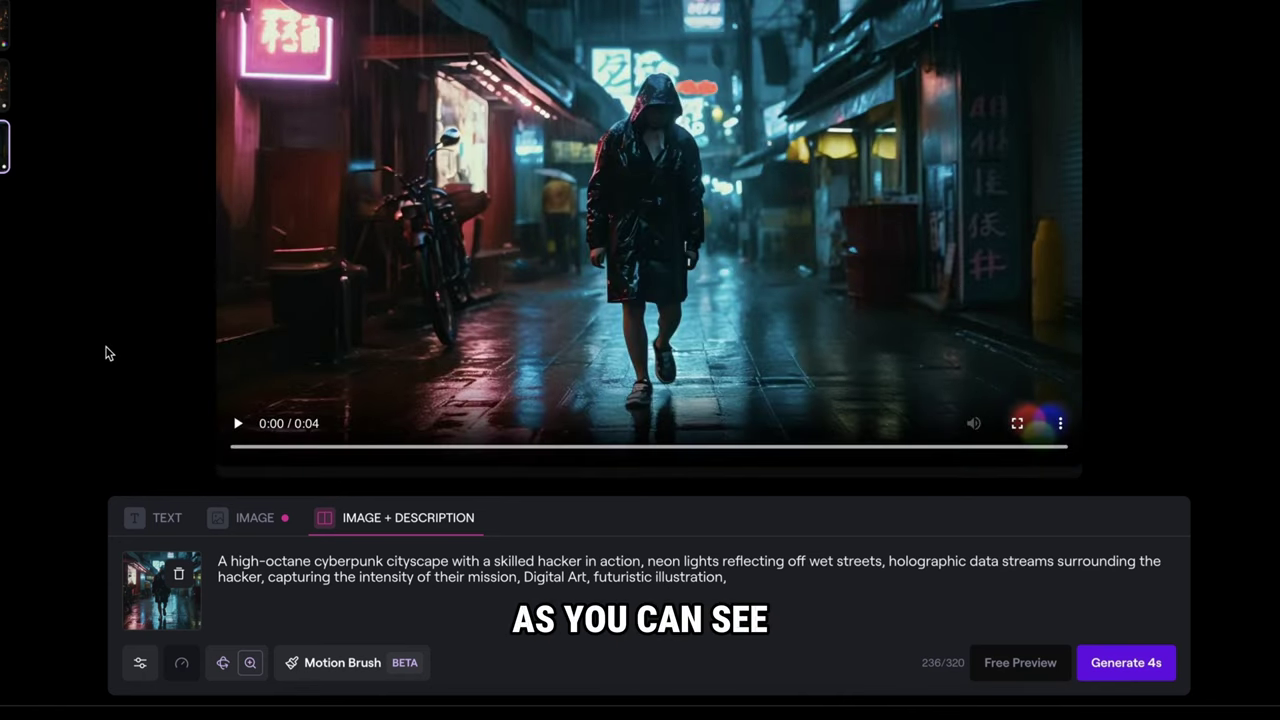
pyautogui.click(240, 424)
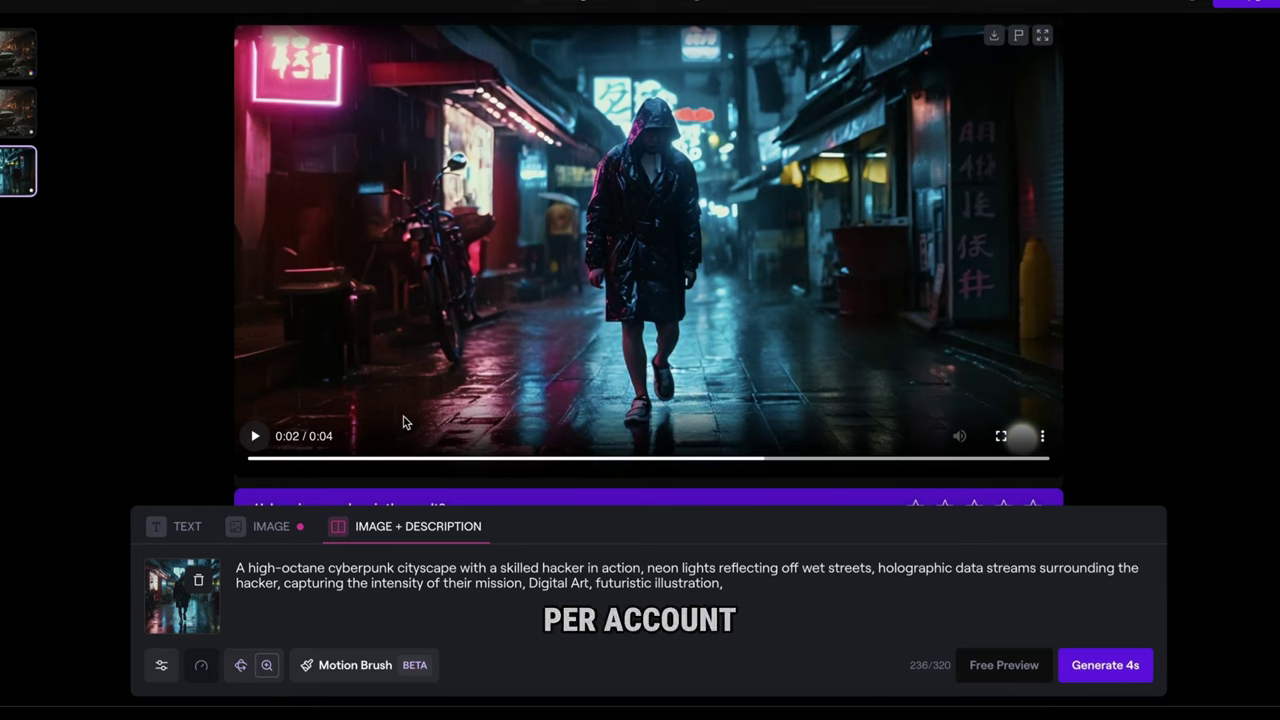
pyautogui.scroll(-5, 405, 423)
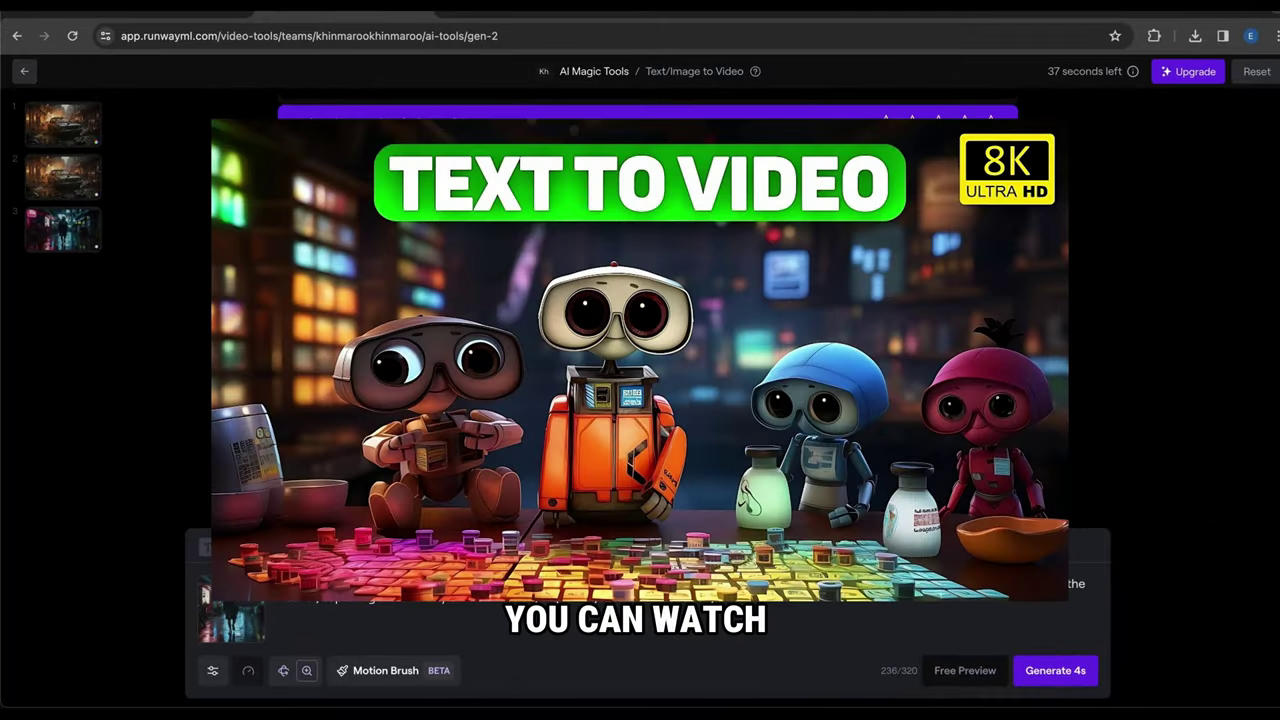
pyautogui.click(62, 229)
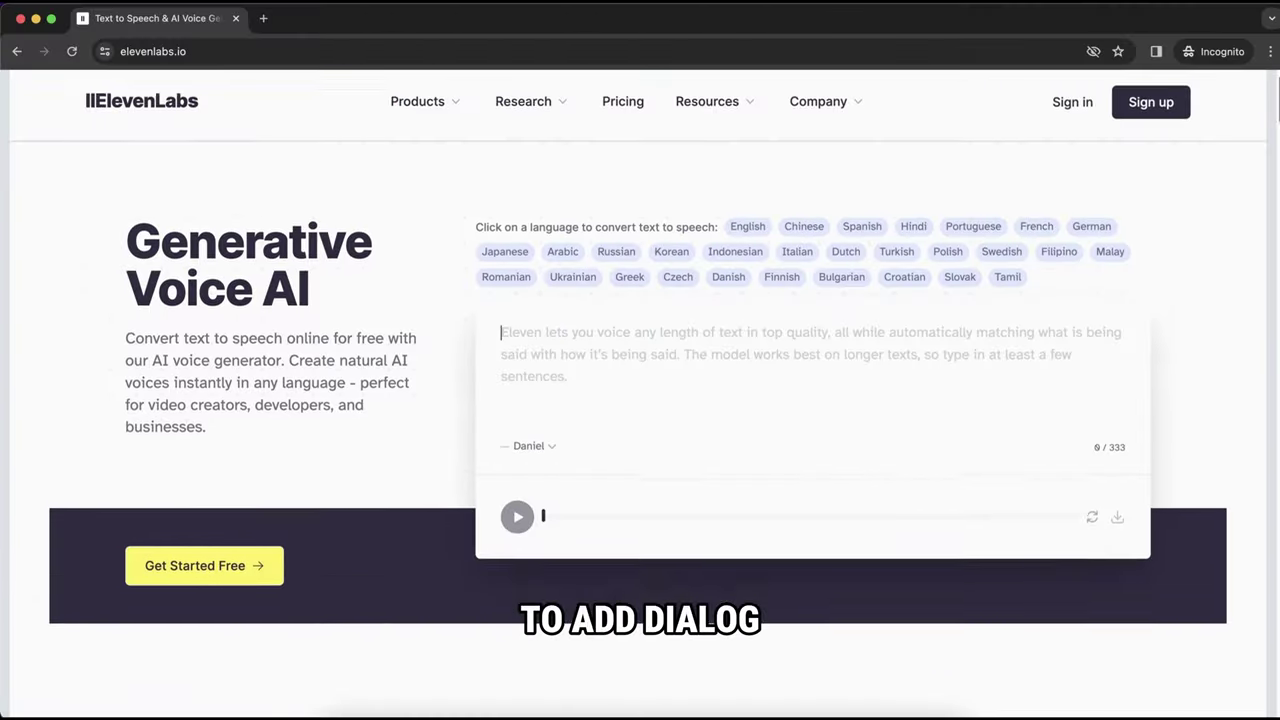
# Go to elevenlabs.io and sign up free with a Google account.
pyautogui.scroll(-2, 640, 372)
pyautogui.scroll(-10, 640, 372)
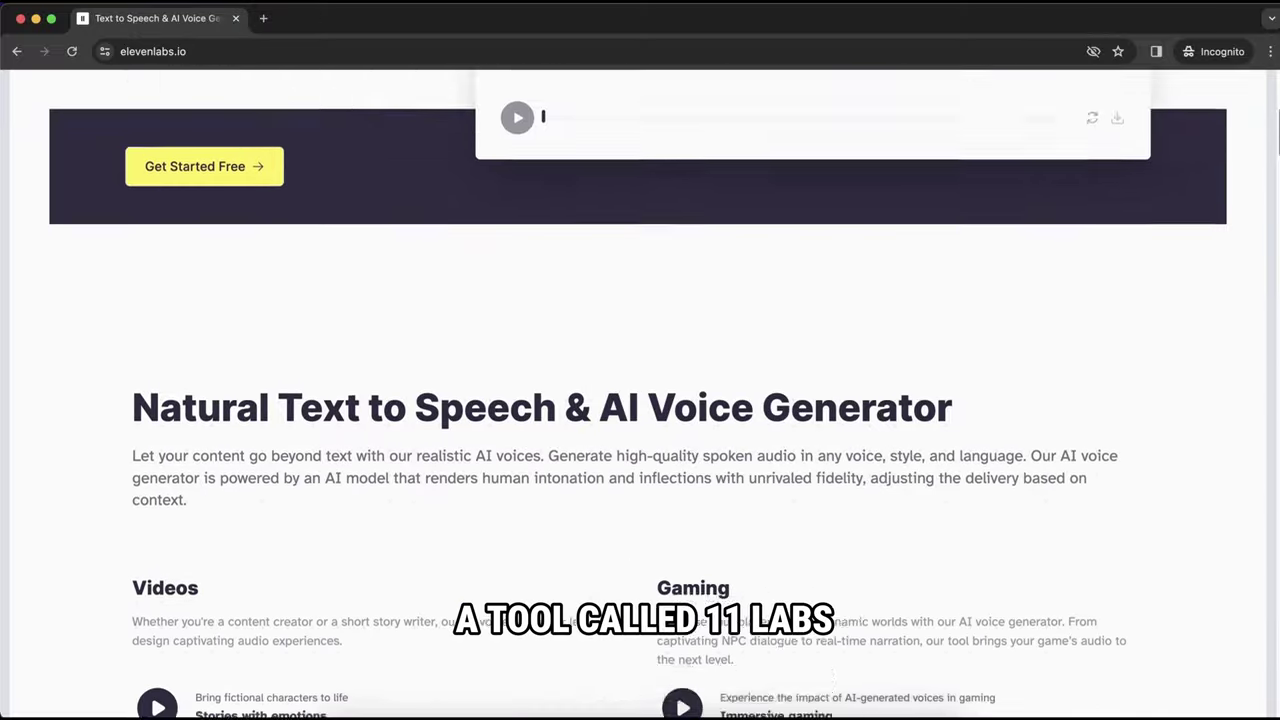
pyautogui.scroll(-13, 640, 372)
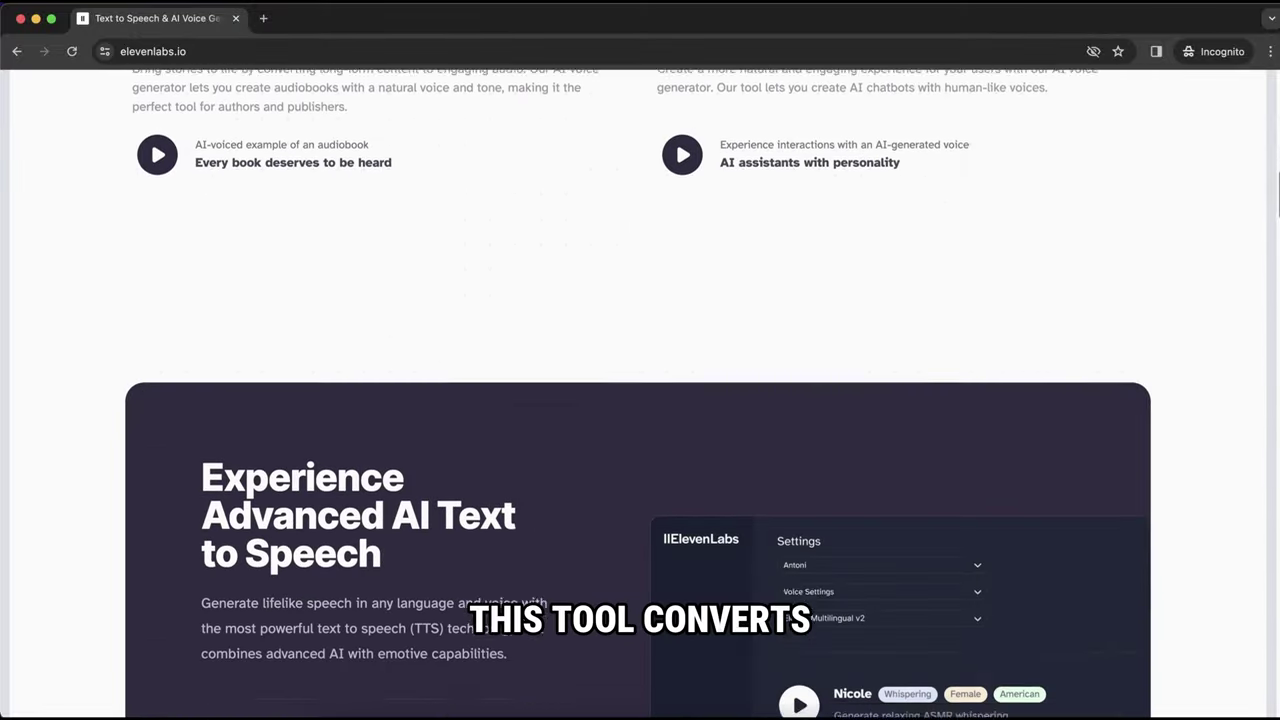
pyautogui.scroll(-5, 640, 372)
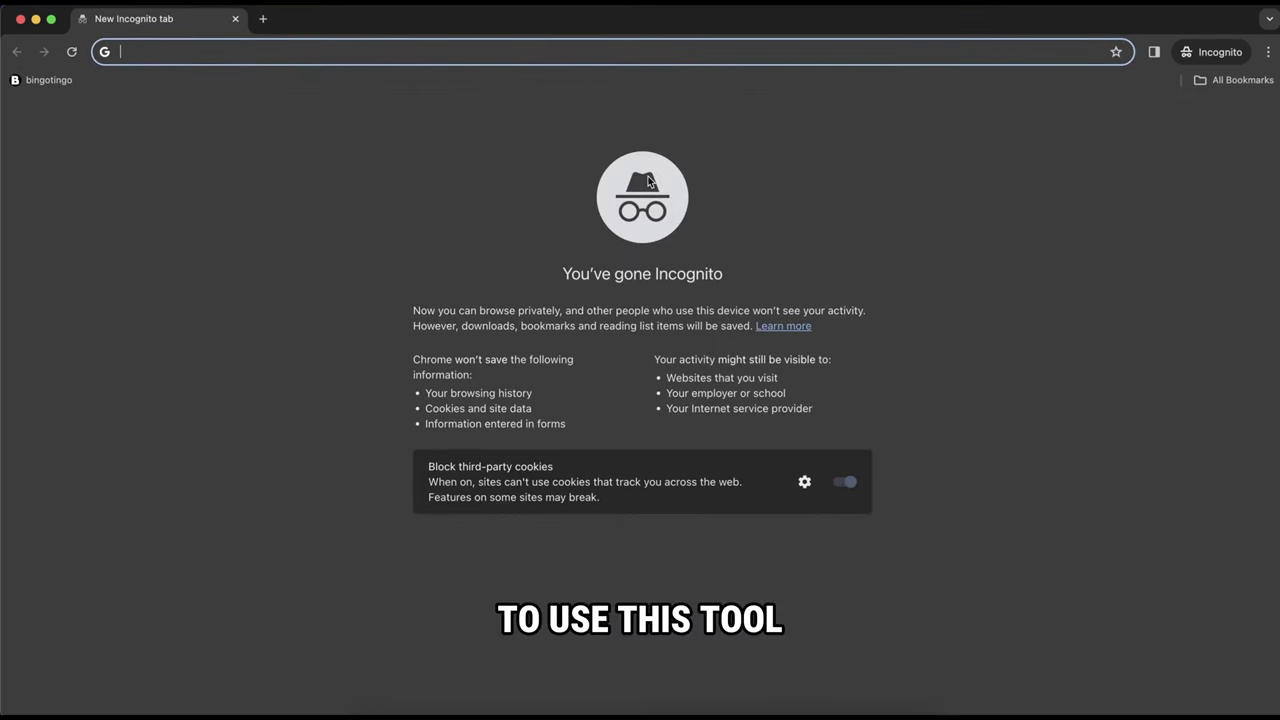
pyautogui.write('ele')
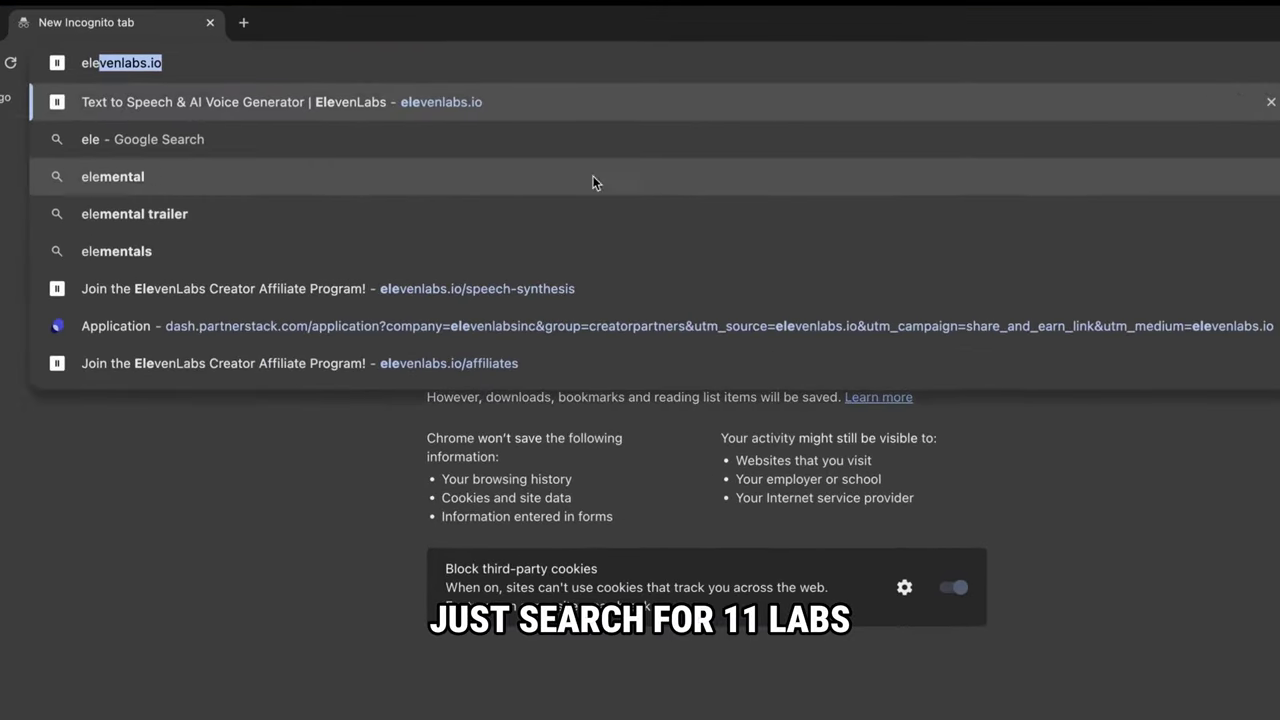
pyautogui.press('Return')
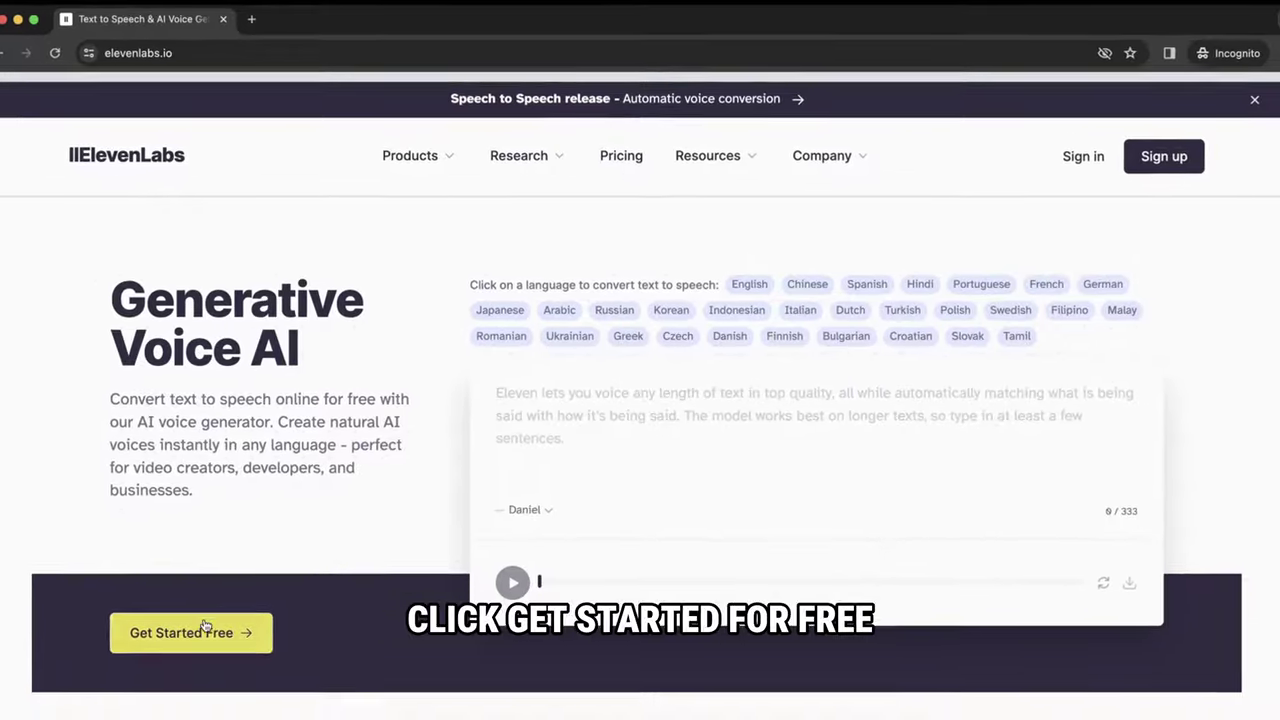
pyautogui.click(205, 626)
pyautogui.click(958, 202)
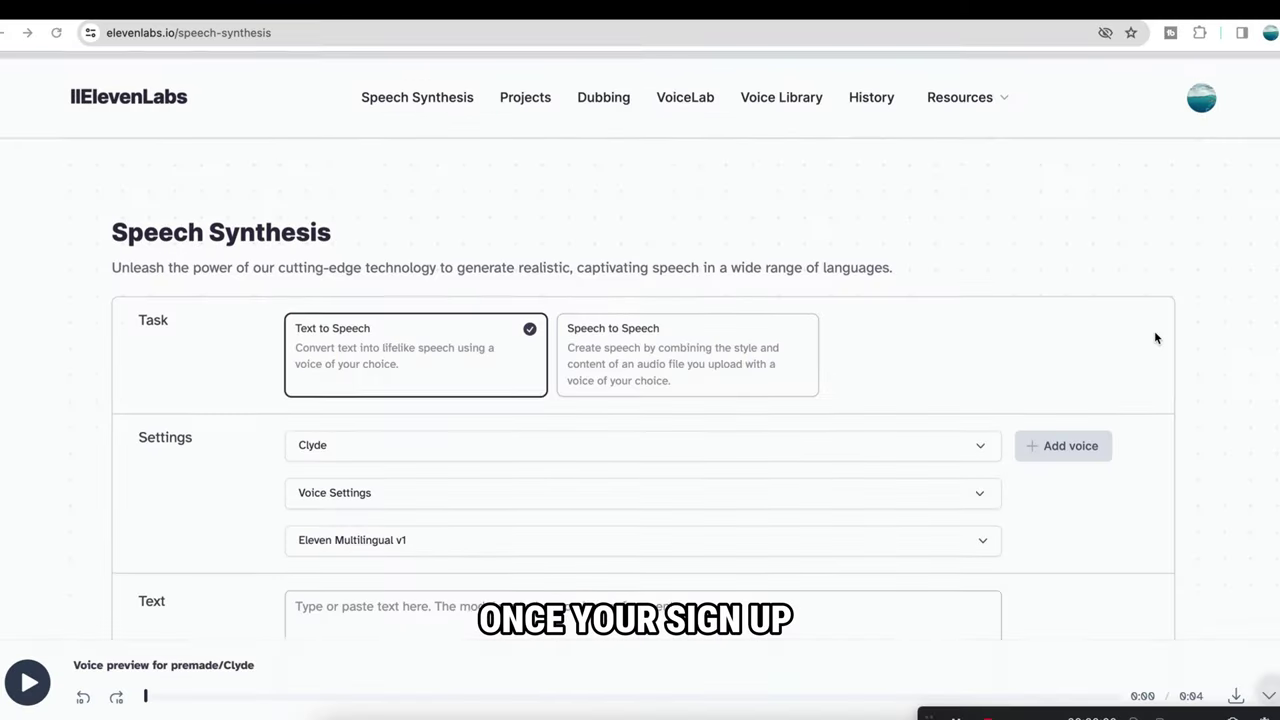
pyautogui.scroll(-3, 1154, 334)
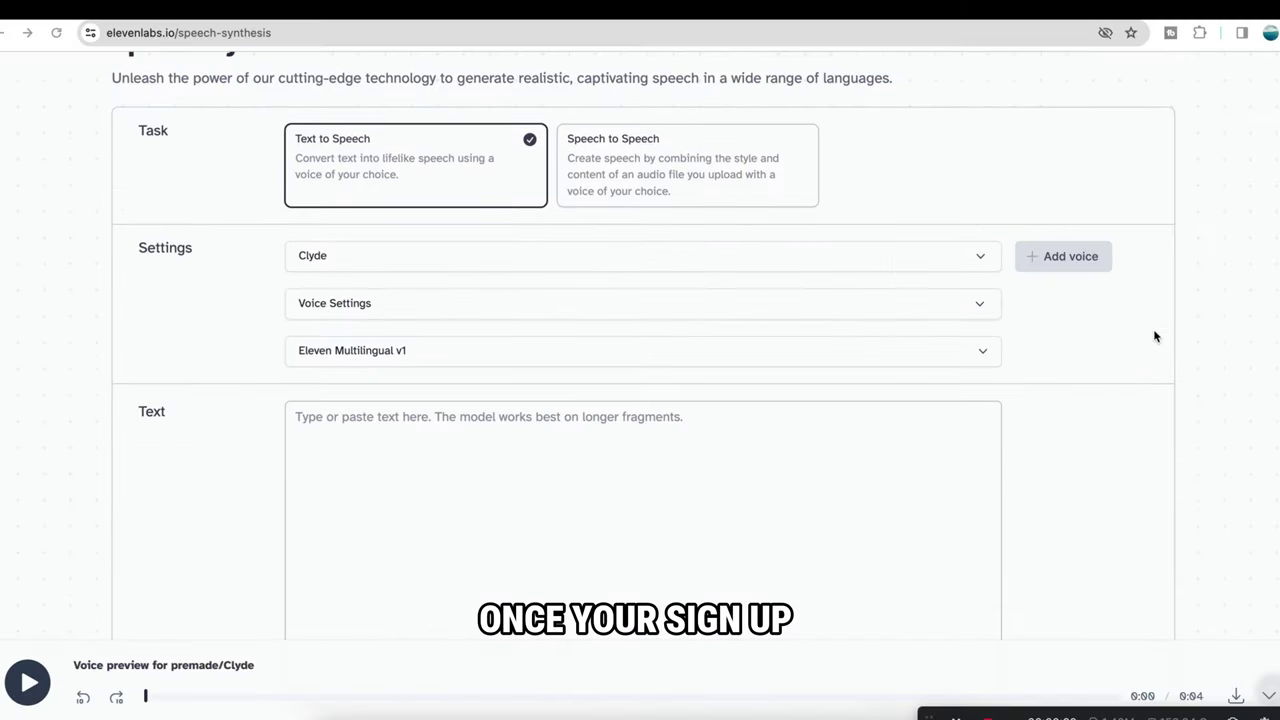
# Keep the Clyde voice and paste "let's start mission hacking, although it's very difficult" into the text box.
pyautogui.click(525, 263)
pyautogui.scroll(-3, 335, 510)
pyautogui.scroll(3, 330, 400)
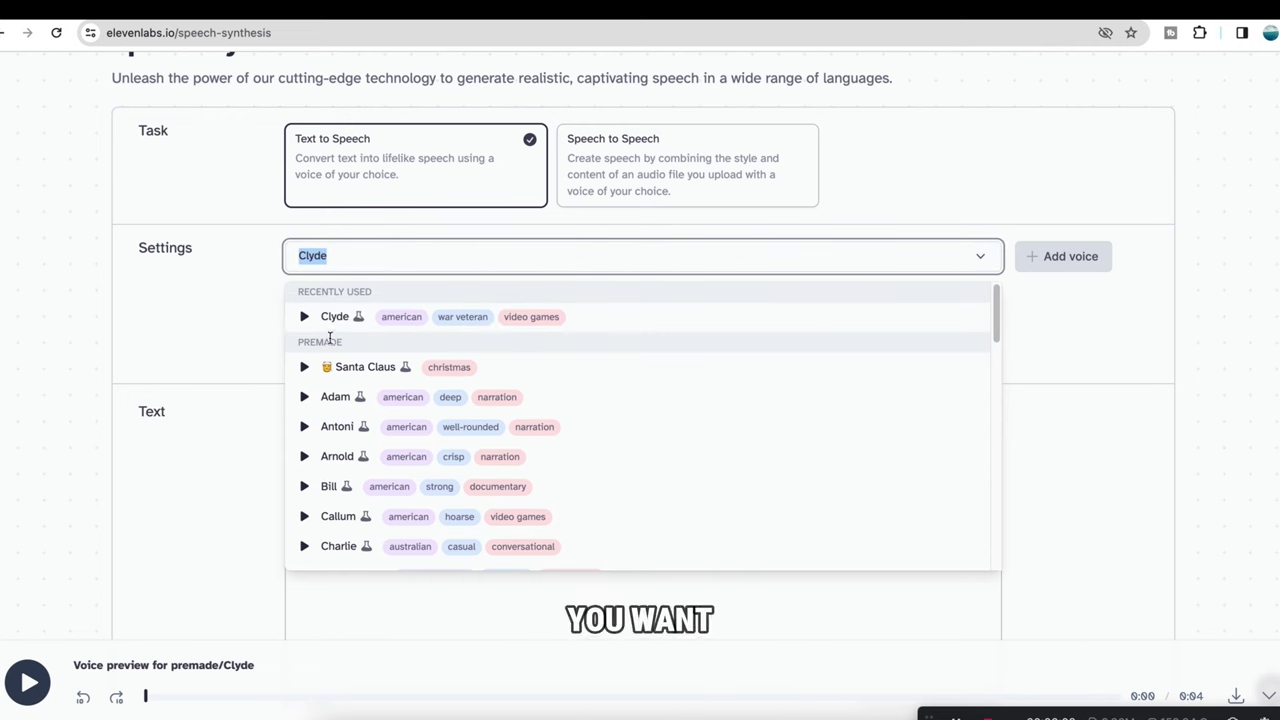
pyautogui.click(330, 316)
pyautogui.rightClick(340, 428)
pyautogui.click(388, 540)
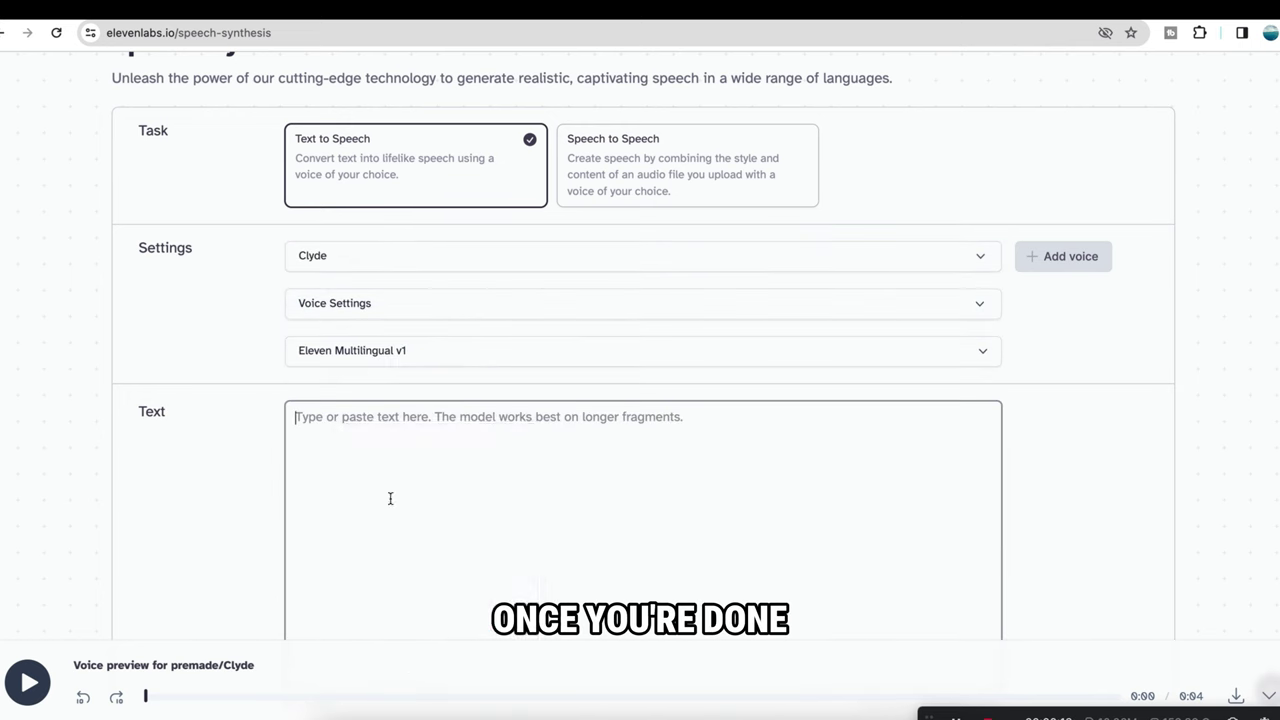
pyautogui.write("let's start mission hacking, although it's very difficult")
pyautogui.moveTo(396, 425); pyautogui.dragTo(292, 420)
pyautogui.click(487, 456)
# Generate the speech and download the resulting mp3.
pyautogui.scroll(-2, 490, 460)
pyautogui.scroll(-1, 490, 460)
pyautogui.click(490, 457)
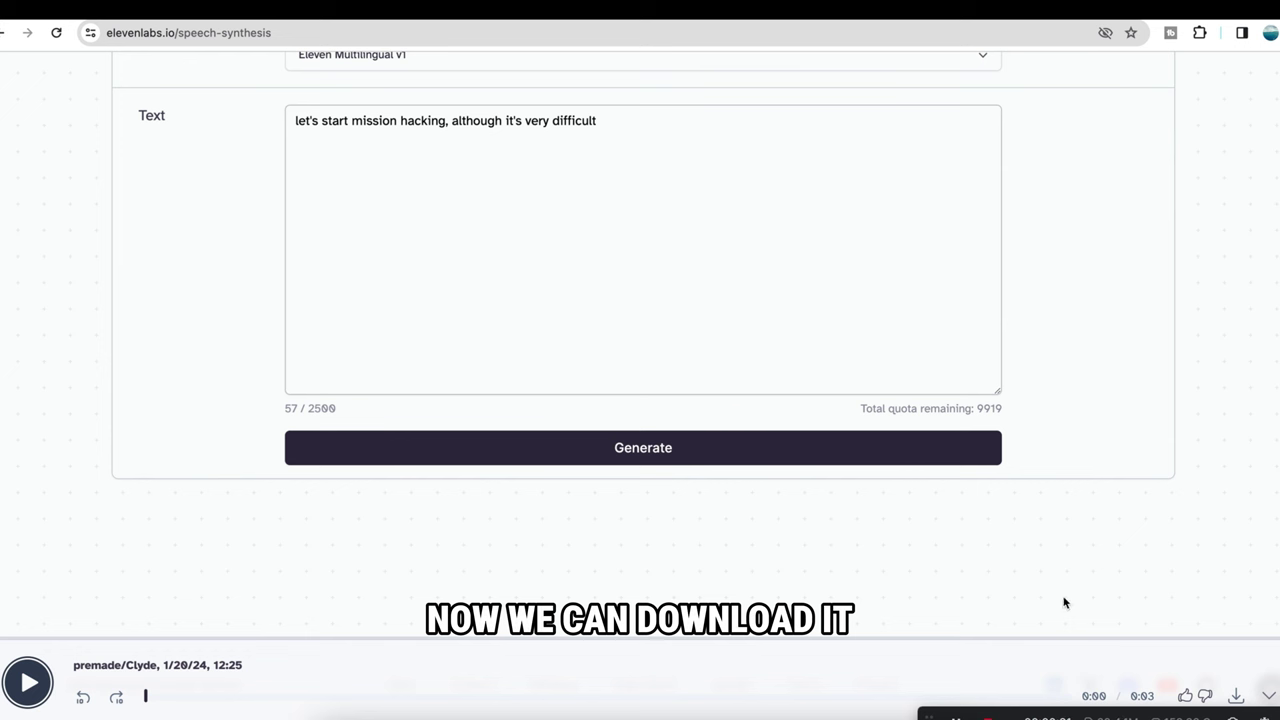
pyautogui.click(1237, 697)
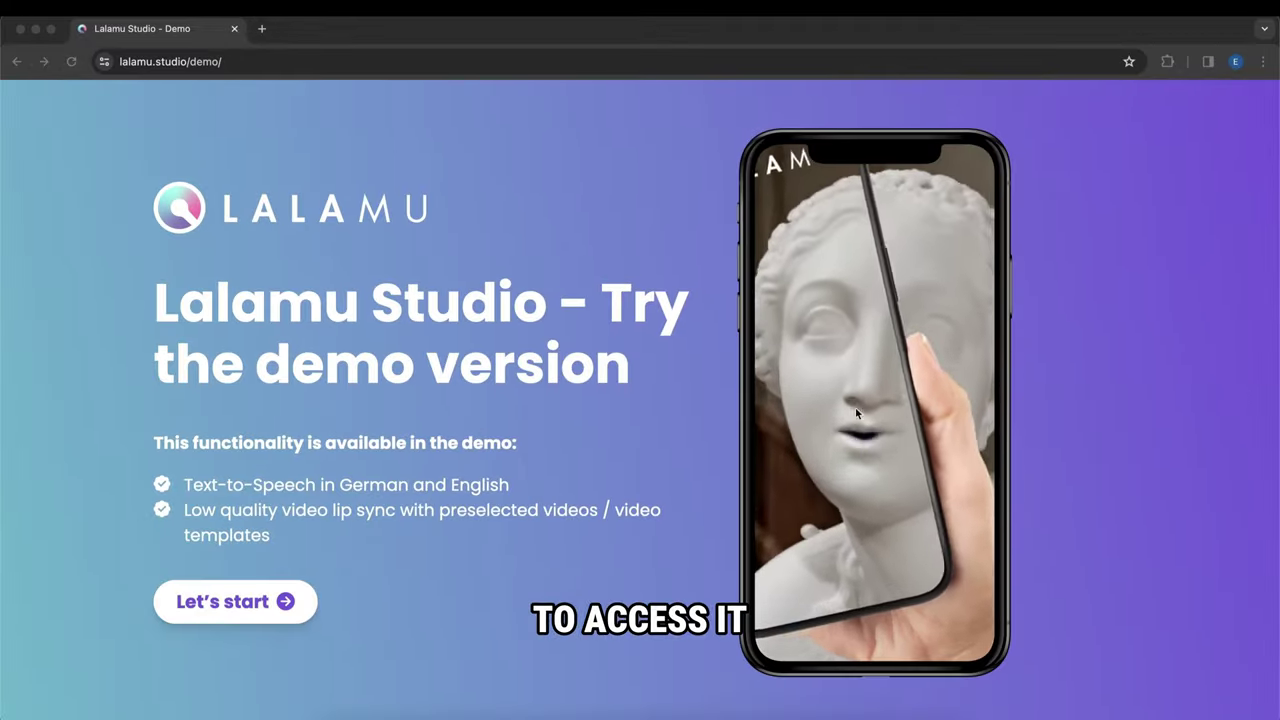
# Start the Lalamu Studio demo and upload cn33.mp4 as the video.
pyautogui.click(254, 603)
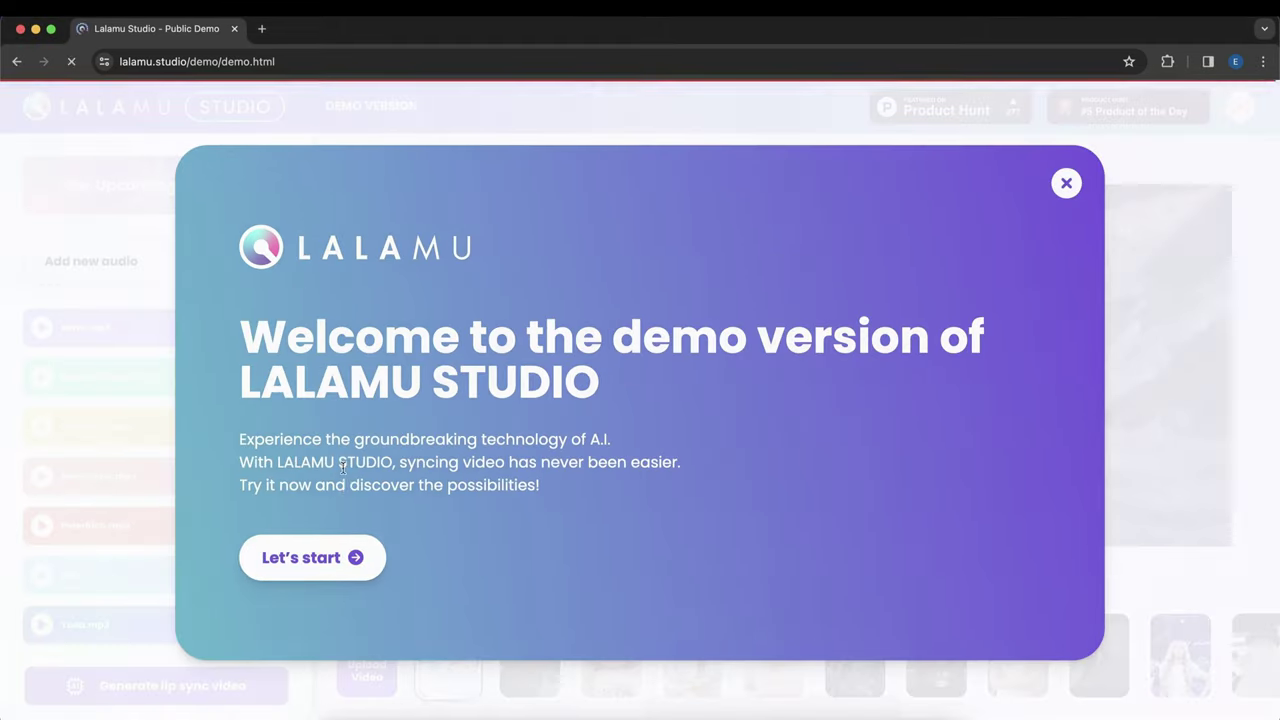
pyautogui.click(328, 556)
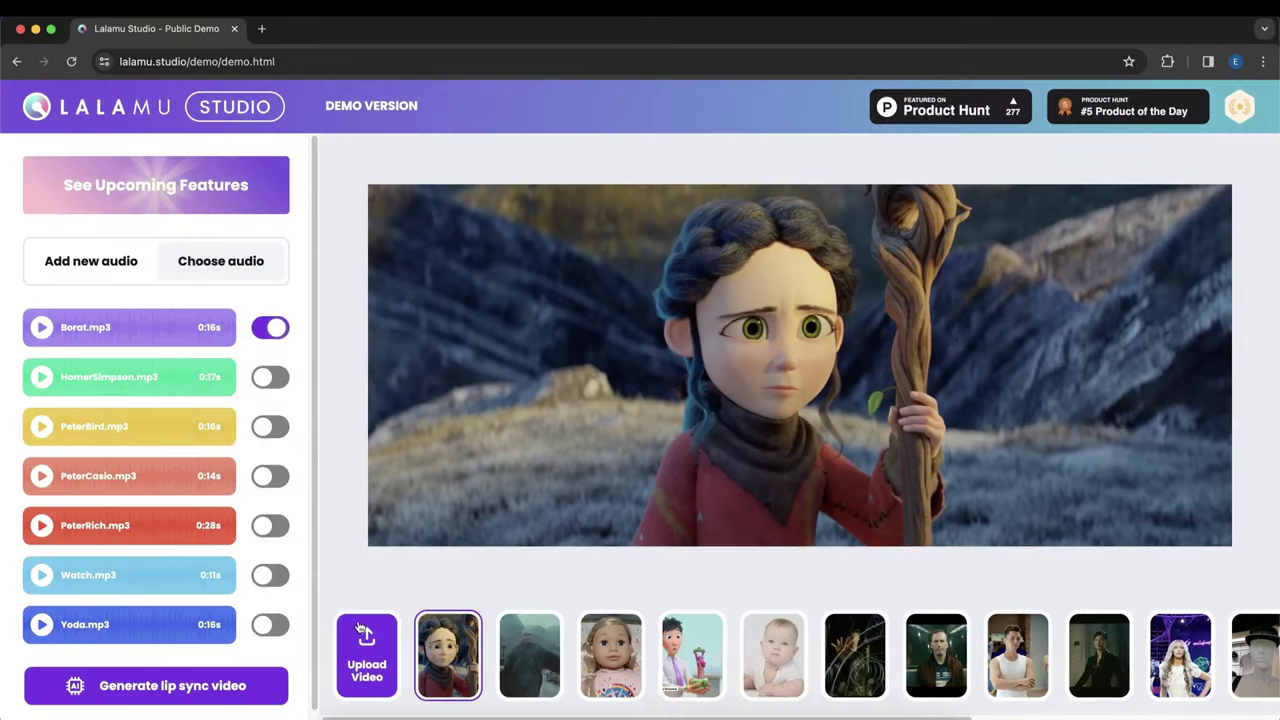
pyautogui.click(366, 652)
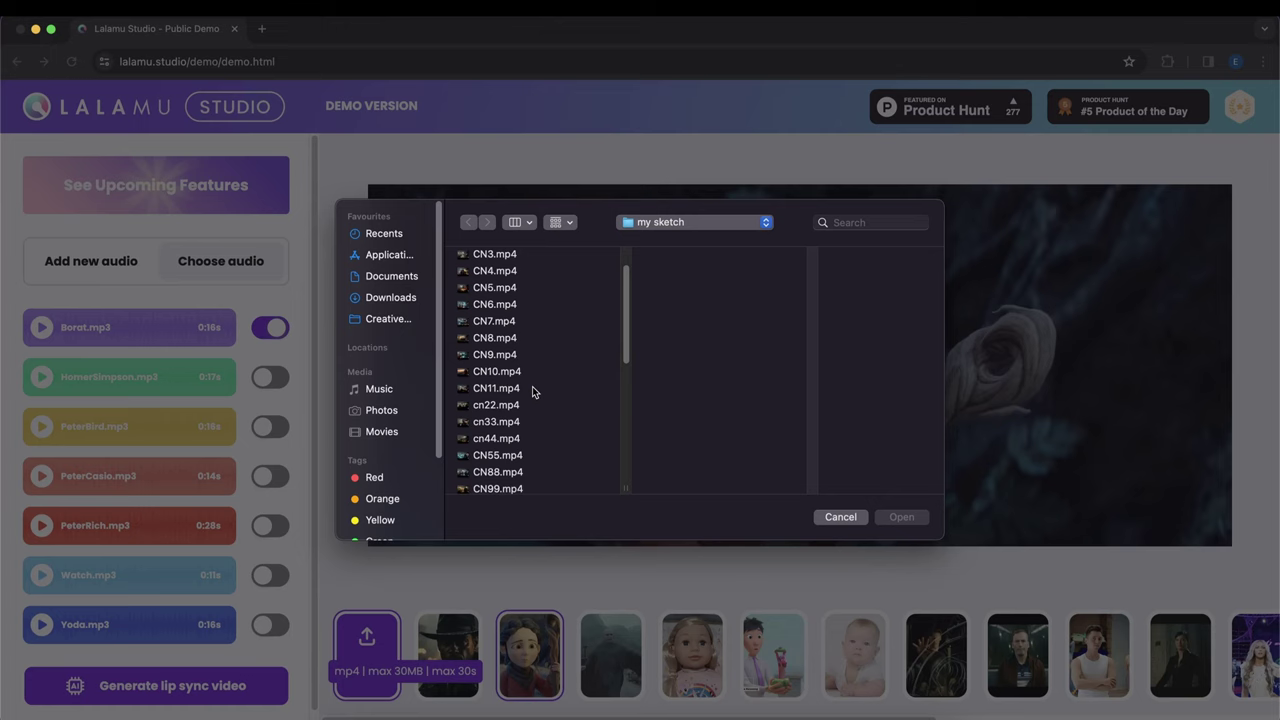
pyautogui.click(496, 421)
pyautogui.press('Return')
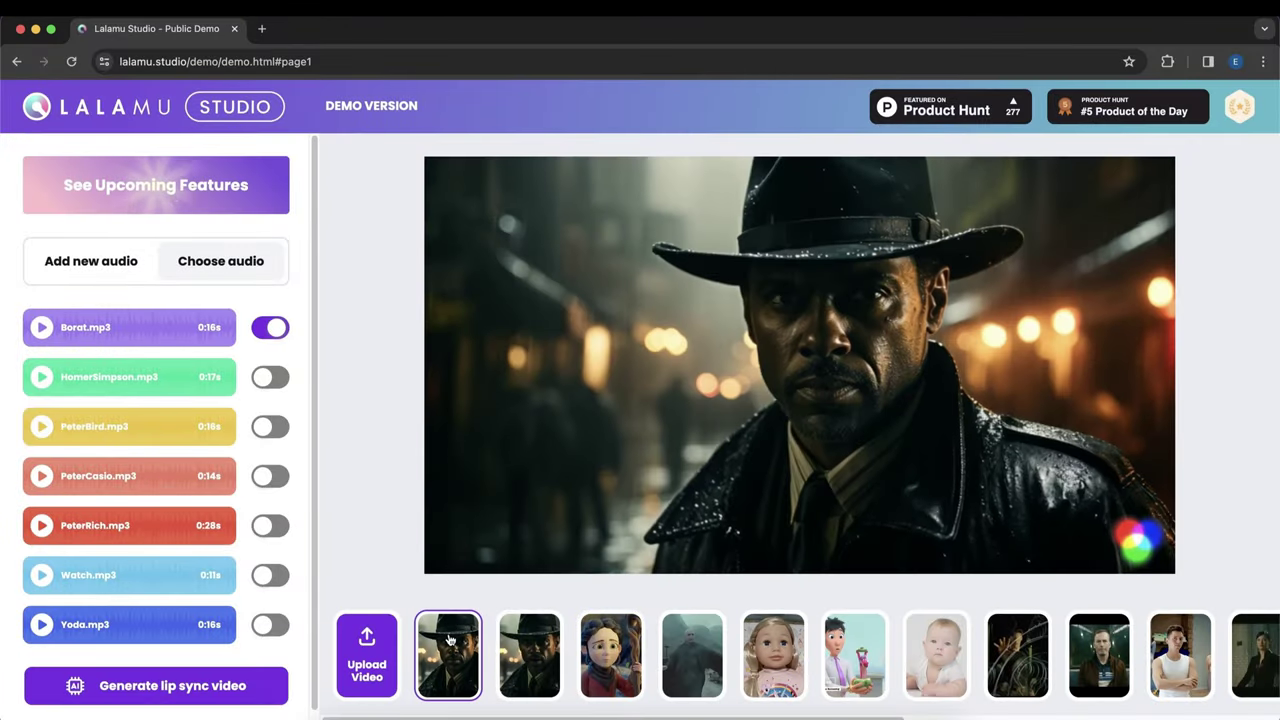
# Upload the ElevenLabs mp3 as new audio and generate the lip-sync video.
pyautogui.click(101, 268)
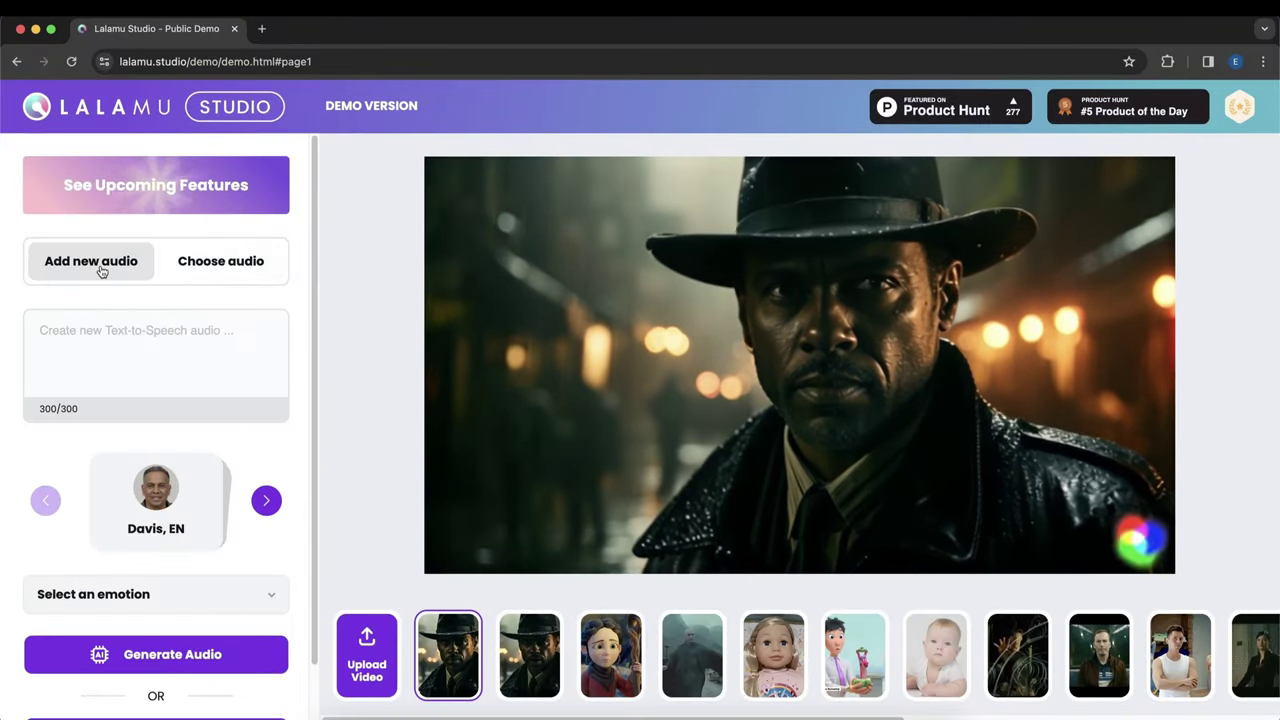
pyautogui.scroll(-2, 115, 415)
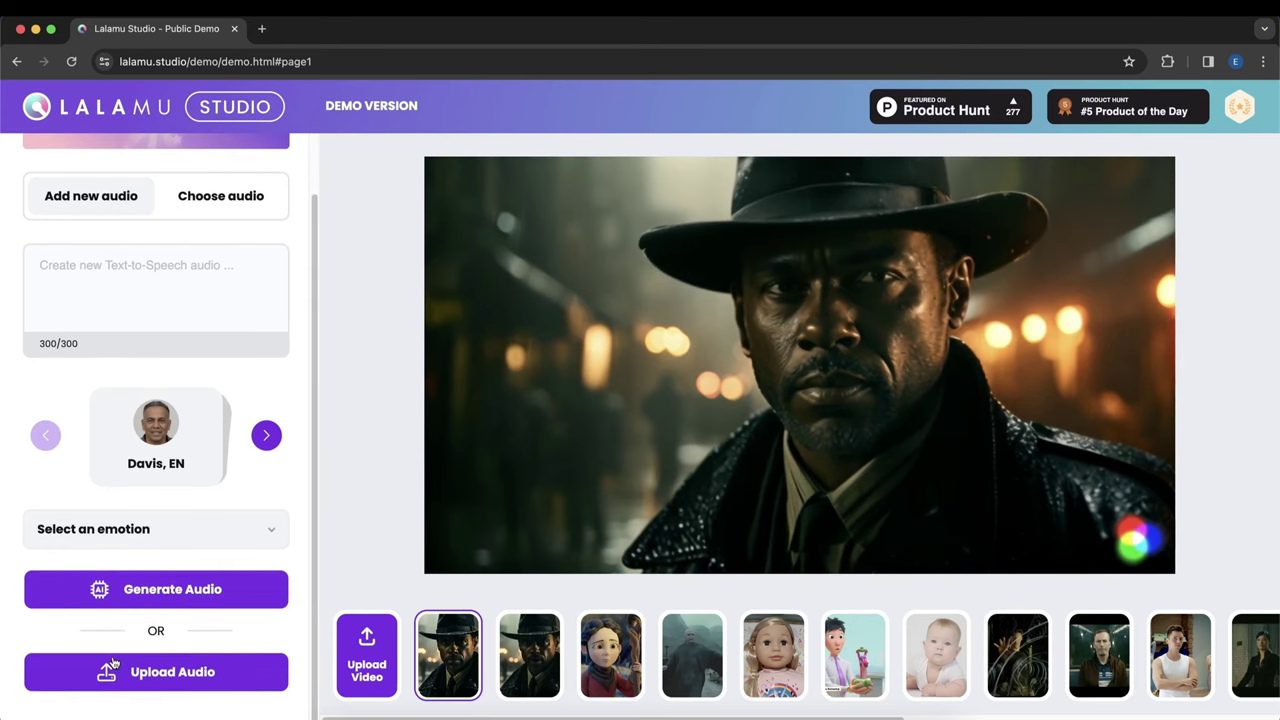
pyautogui.click(113, 665)
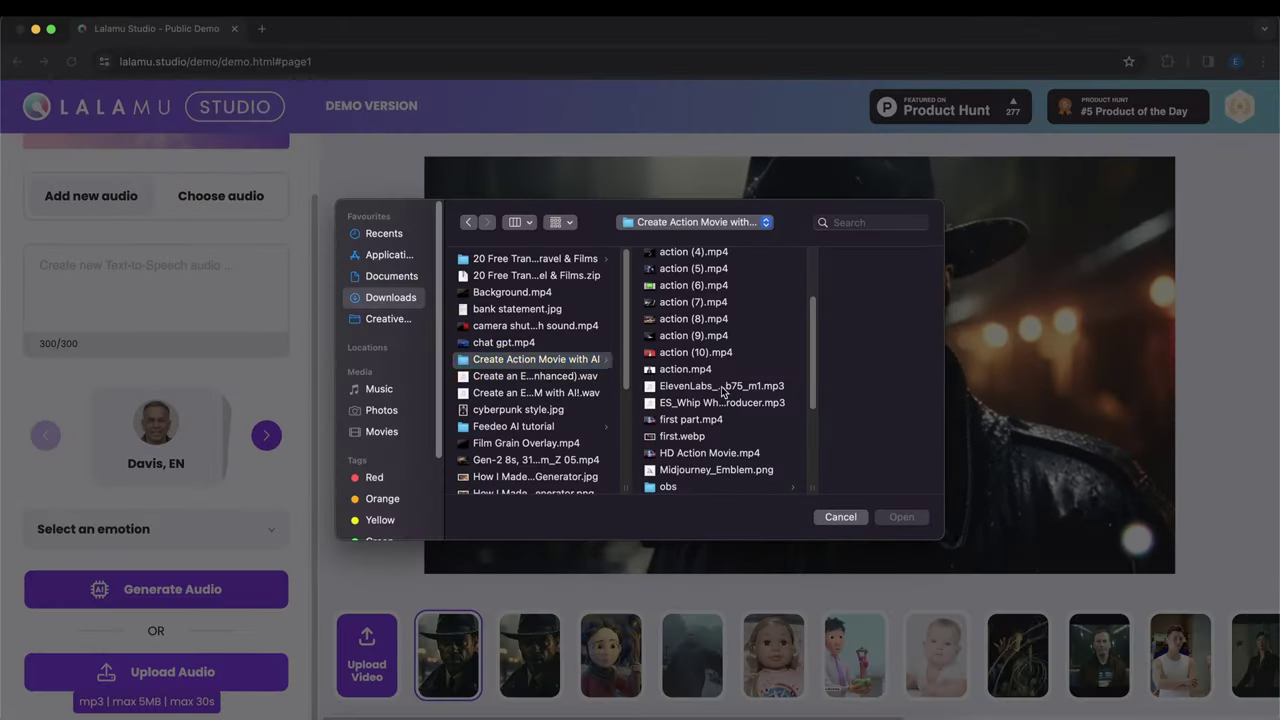
pyautogui.click(722, 386)
pyautogui.click(901, 517)
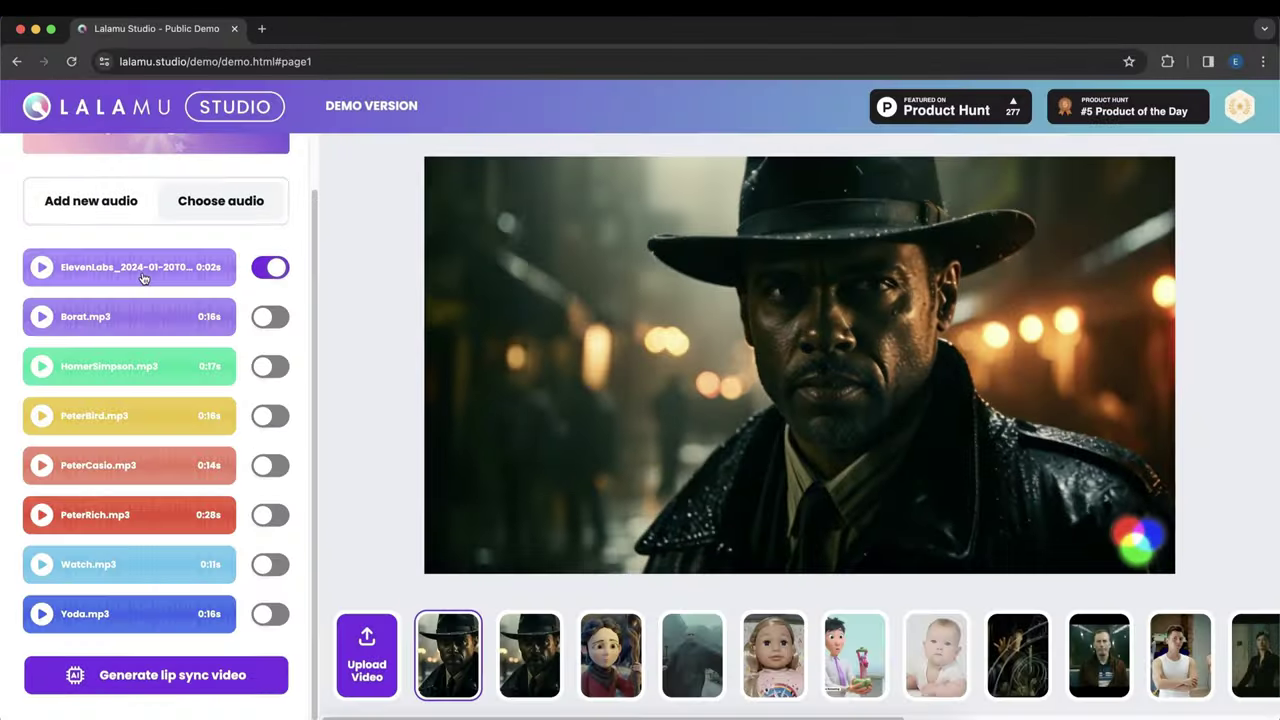
pyautogui.click(192, 675)
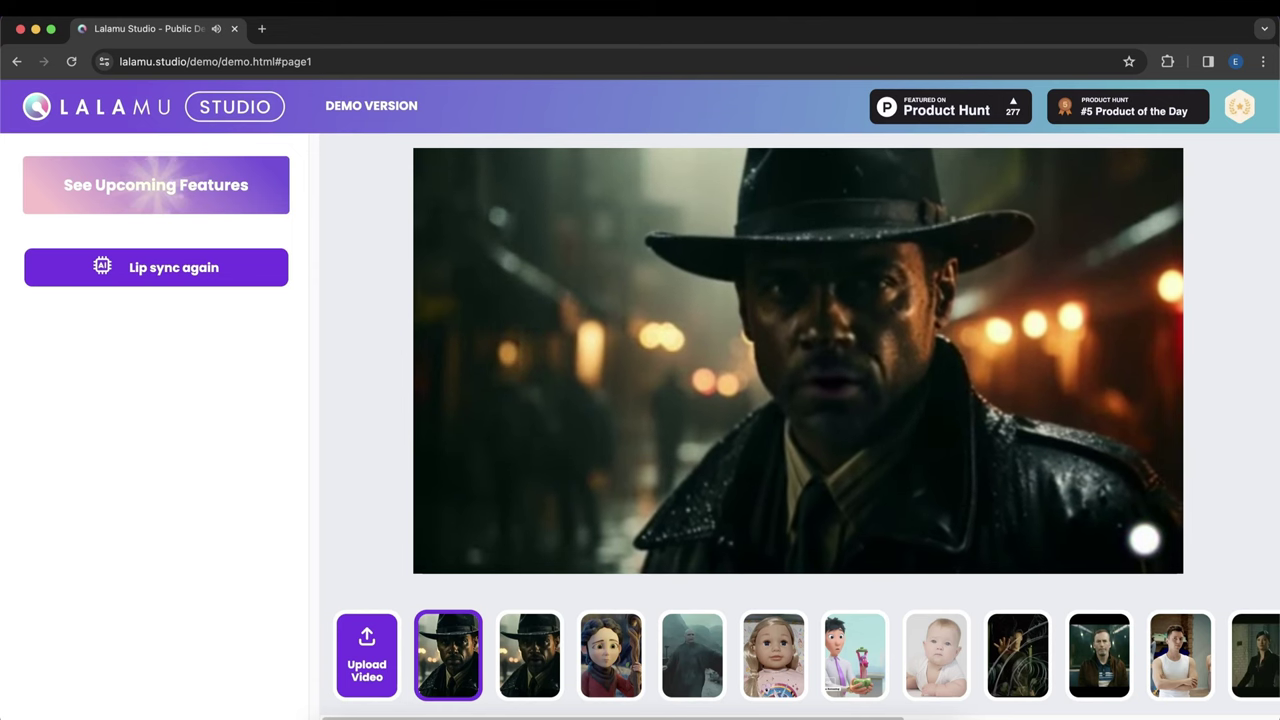
# Play the lip-synced result and save it as an mp4 to Downloads.
pyautogui.click(797, 373)
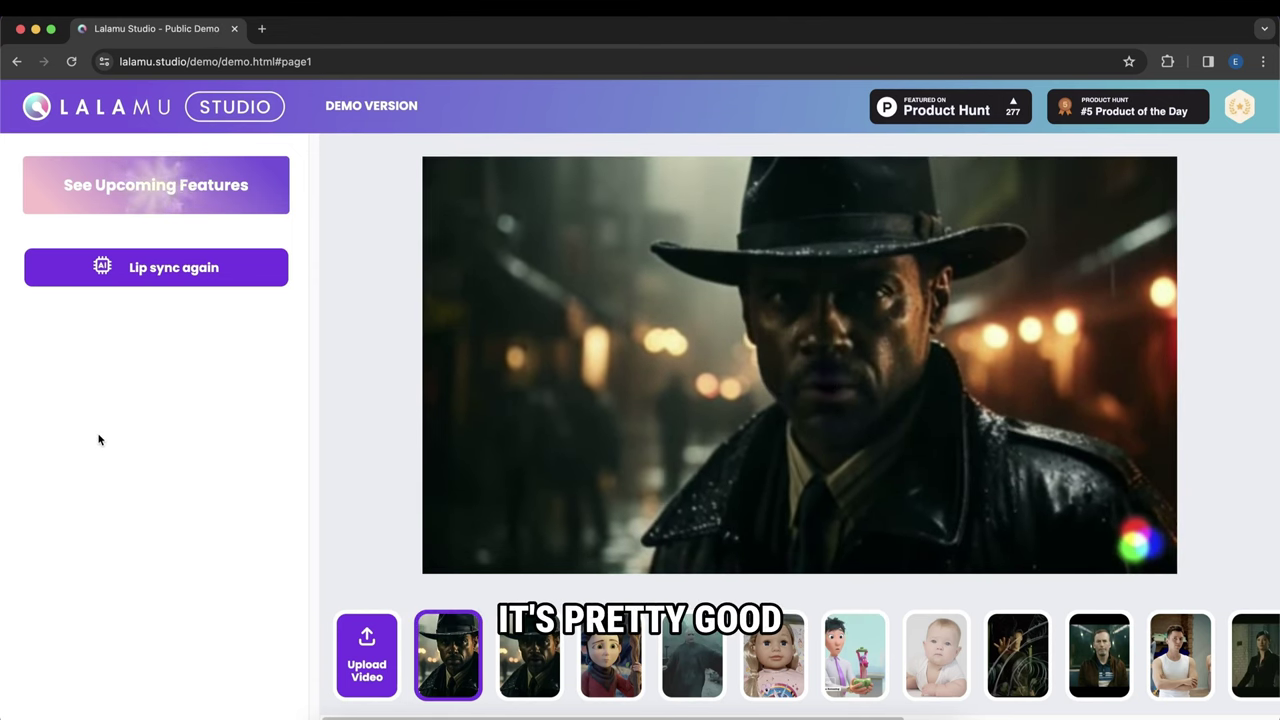
pyautogui.rightClick(669, 355)
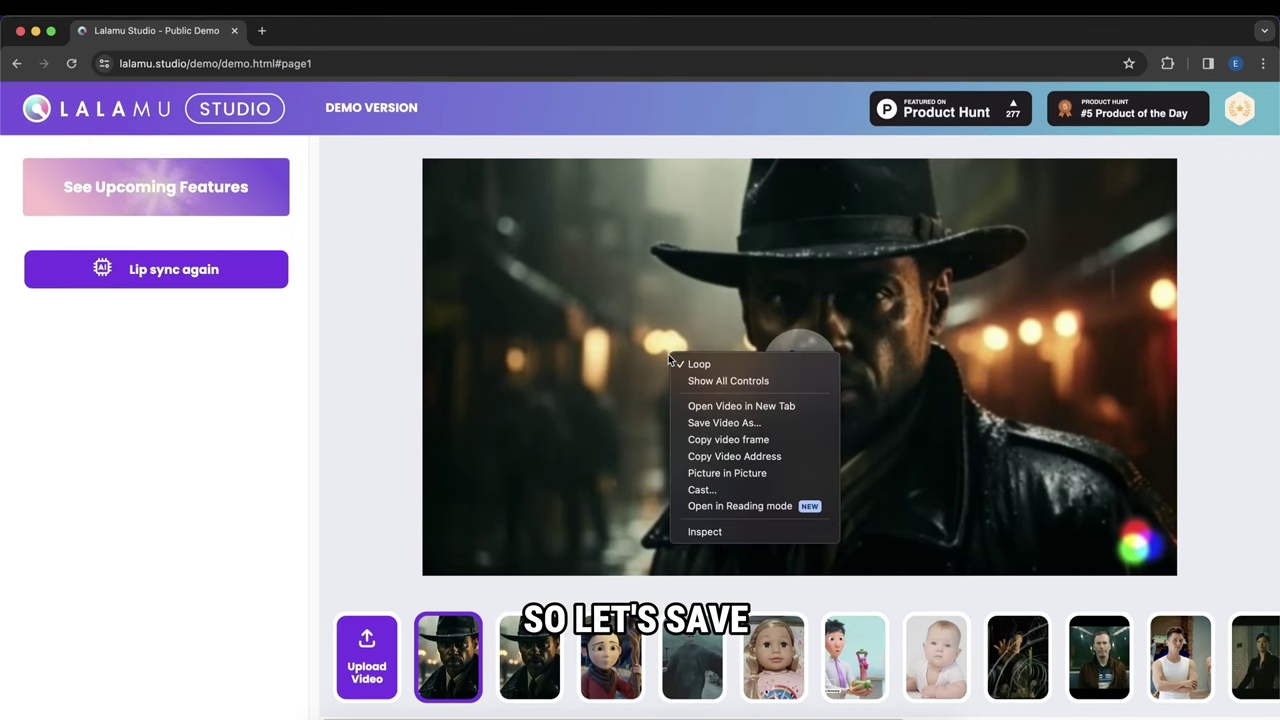
pyautogui.click(718, 423)
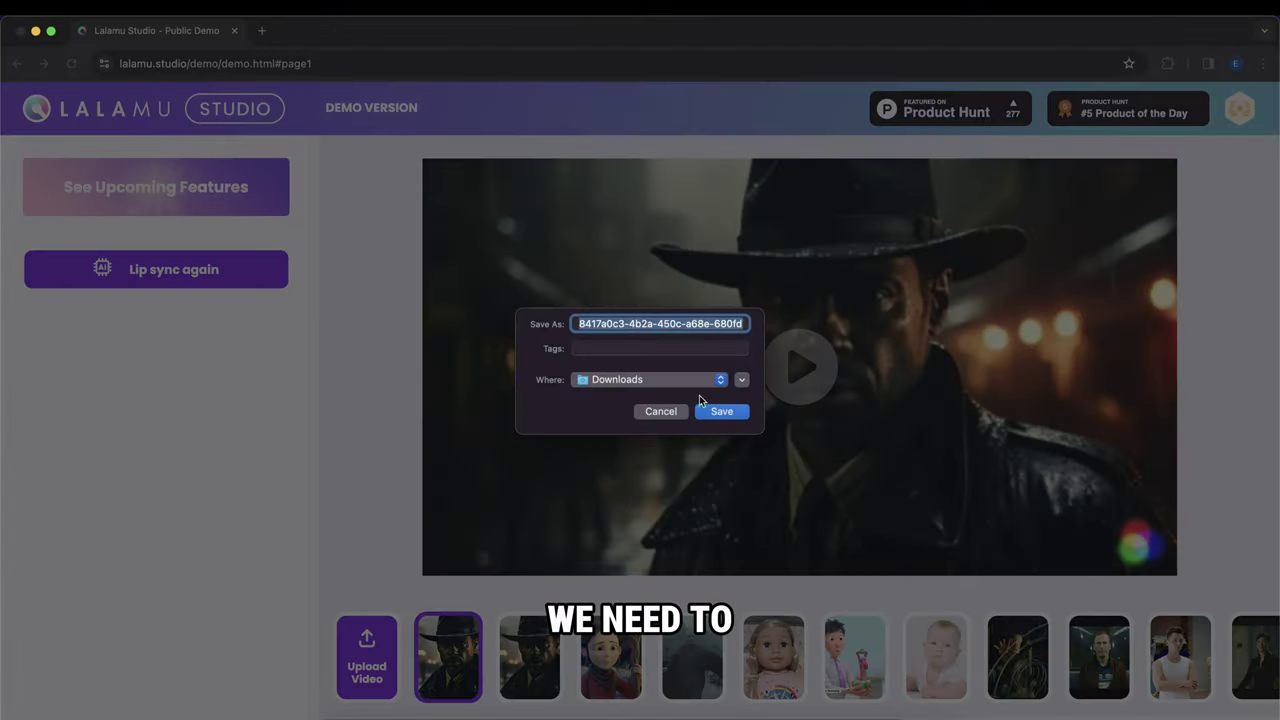
pyautogui.click(718, 412)
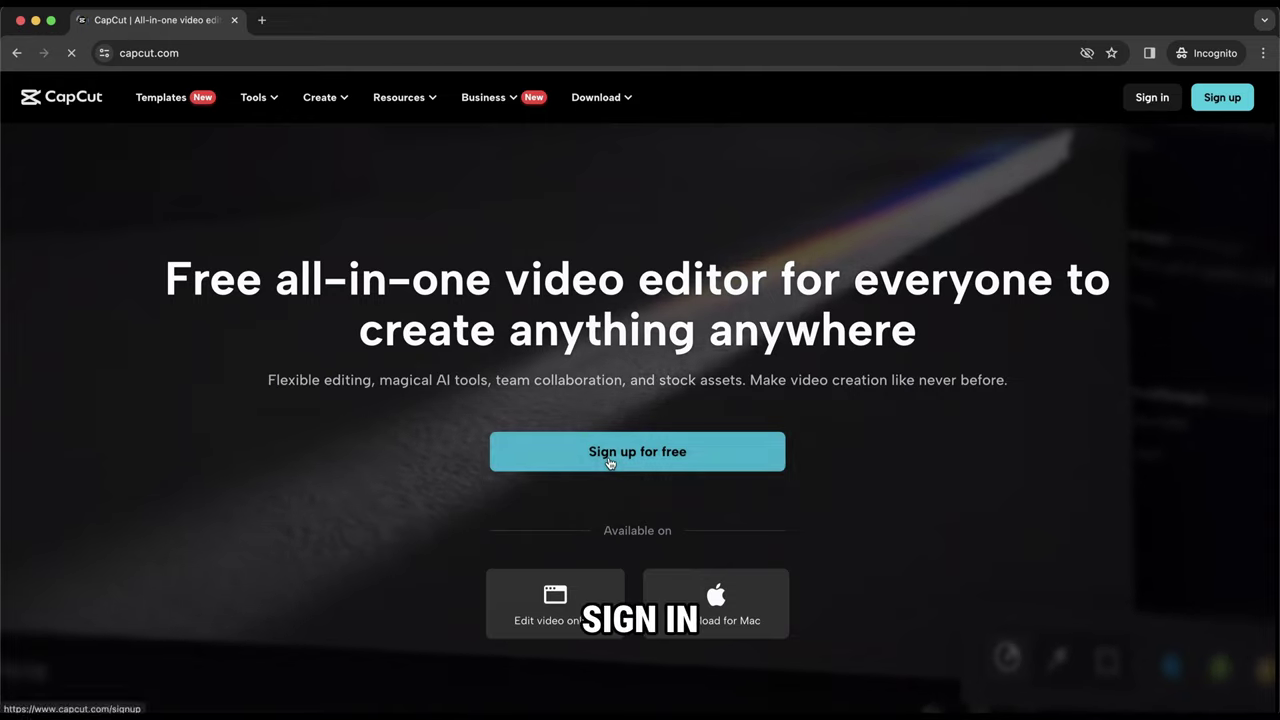
# Sign up for CapCut with a Google account and reach the Magic tools Video upscaler.
pyautogui.click(637, 451)
pyautogui.click(969, 296)
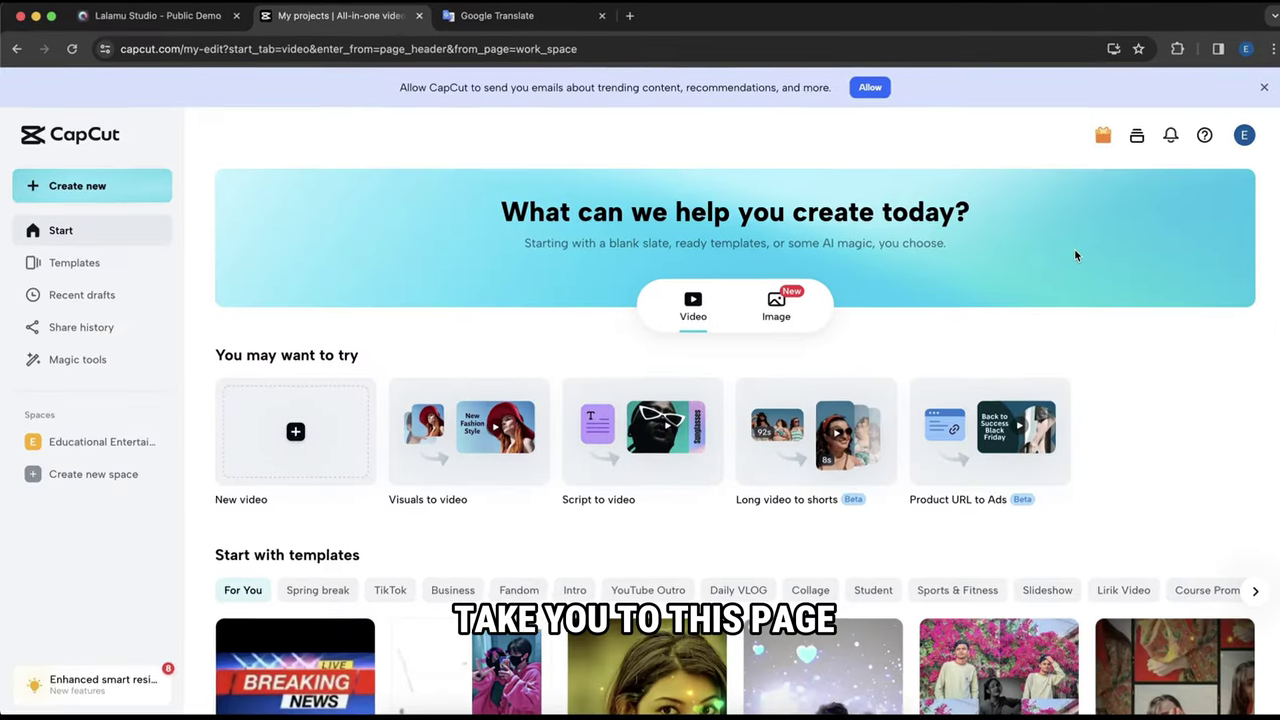
pyautogui.click(83, 361)
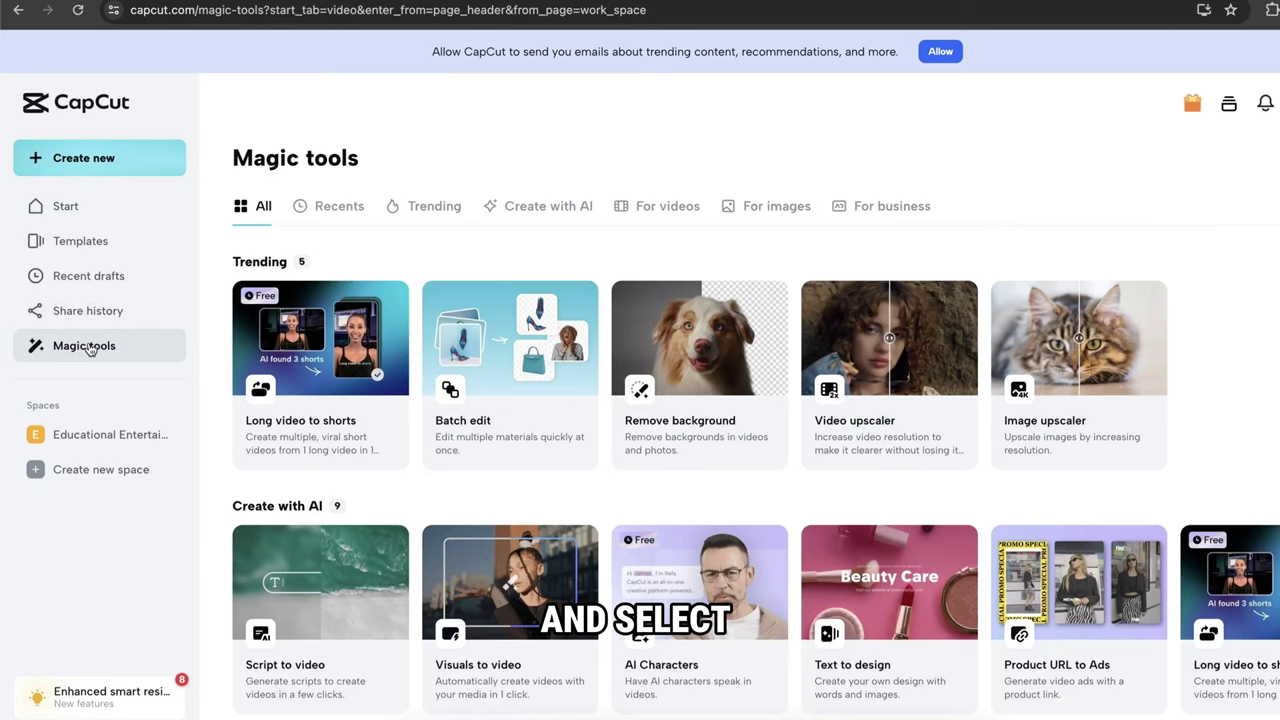
pyautogui.click(866, 368)
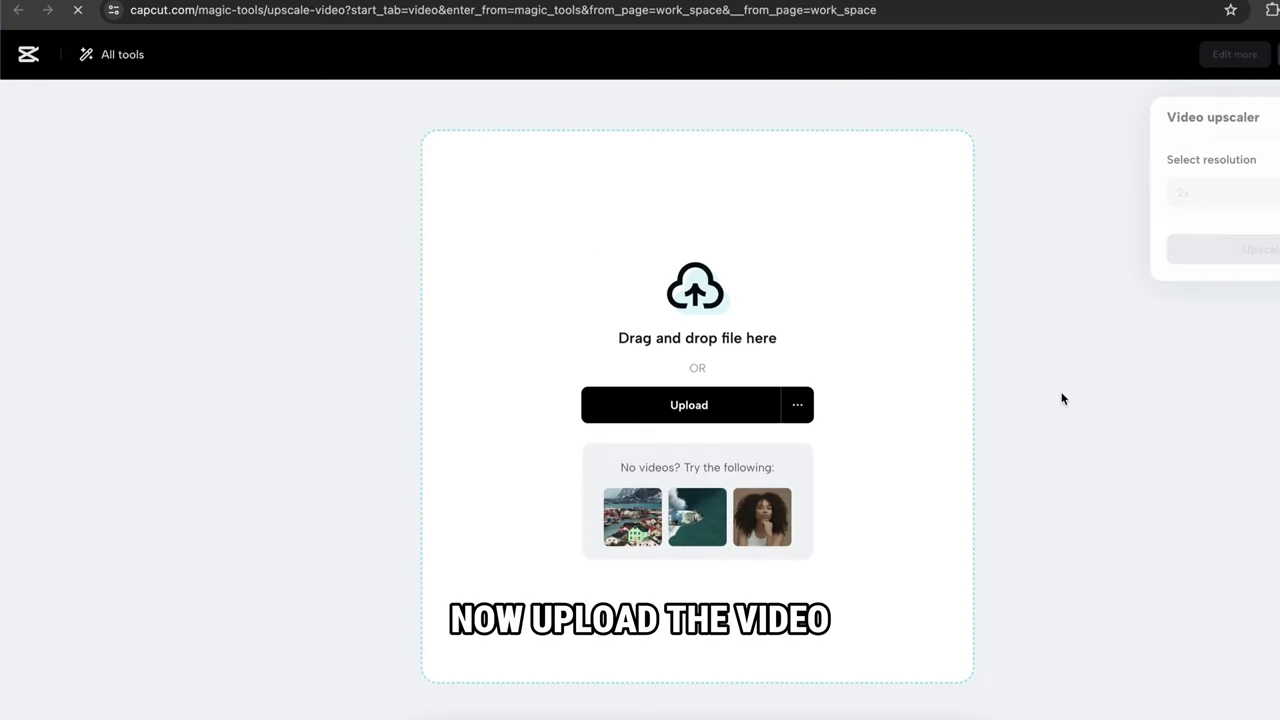
# Upscale CN8.mp4 to 2x (2816 x 1536), preview it, and bring up export options.
pyautogui.click(688, 405)
pyautogui.click(678, 372)
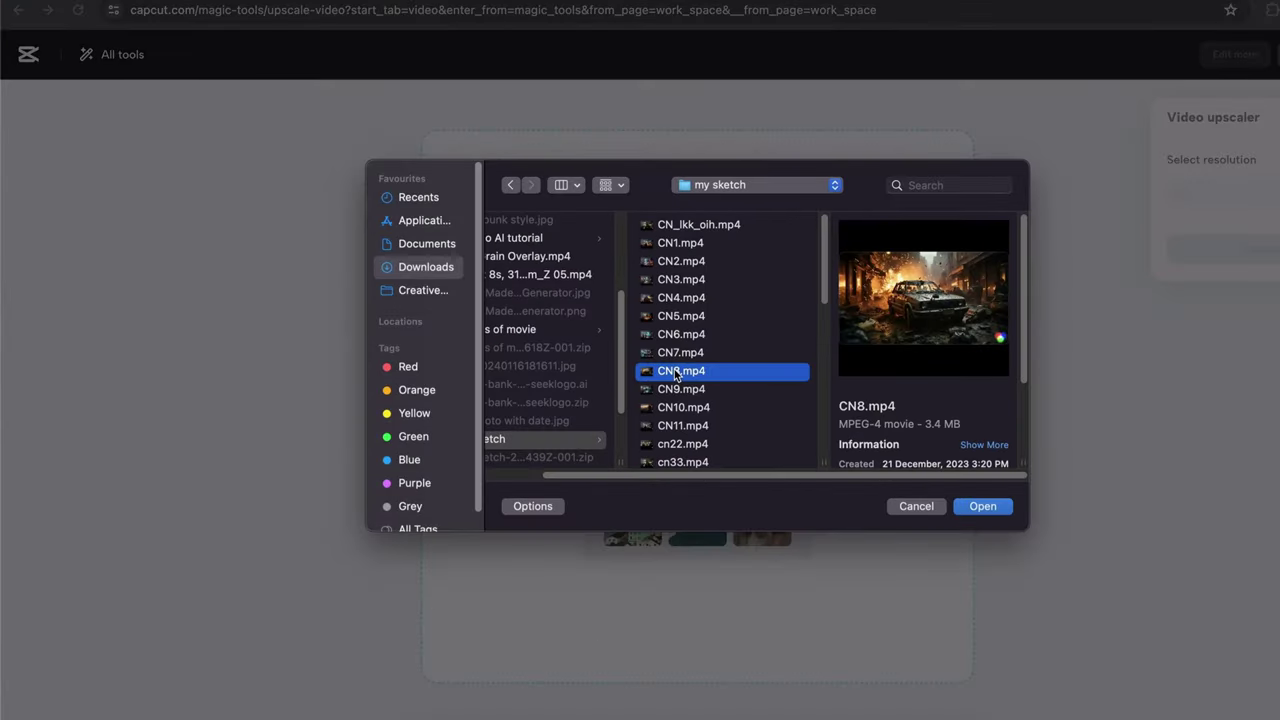
pyautogui.click(983, 507)
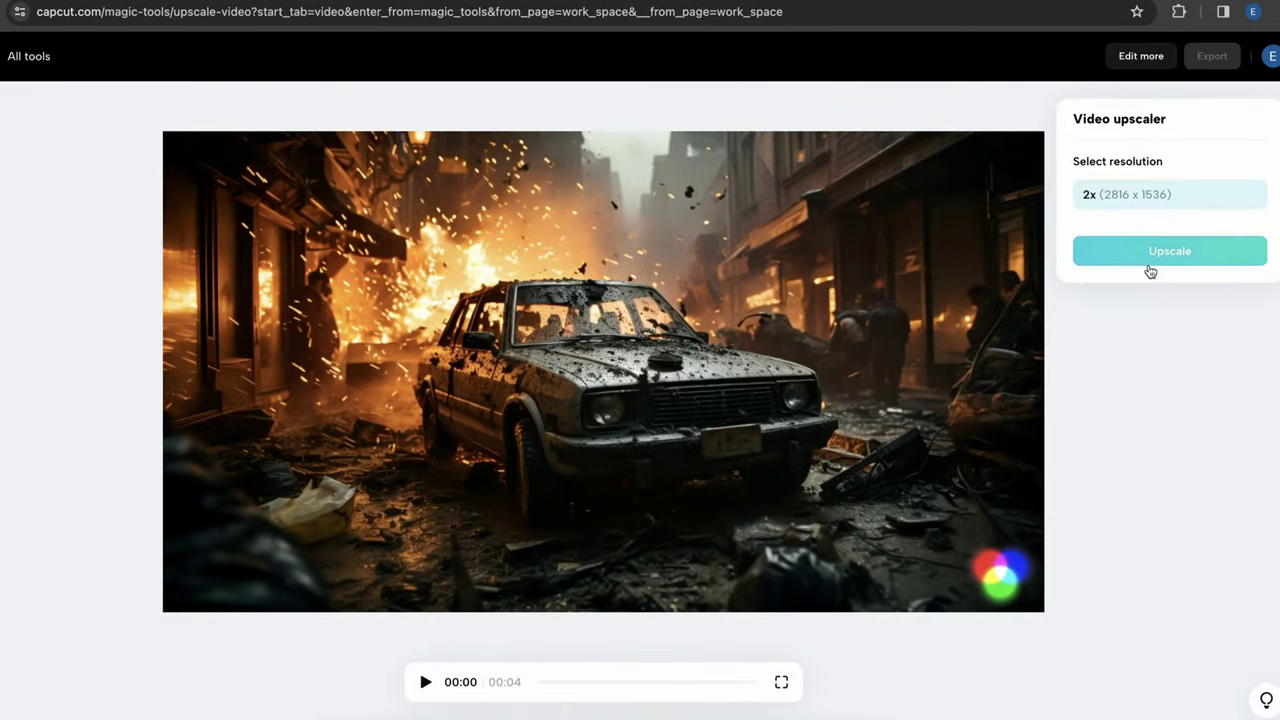
pyautogui.click(1241, 260)
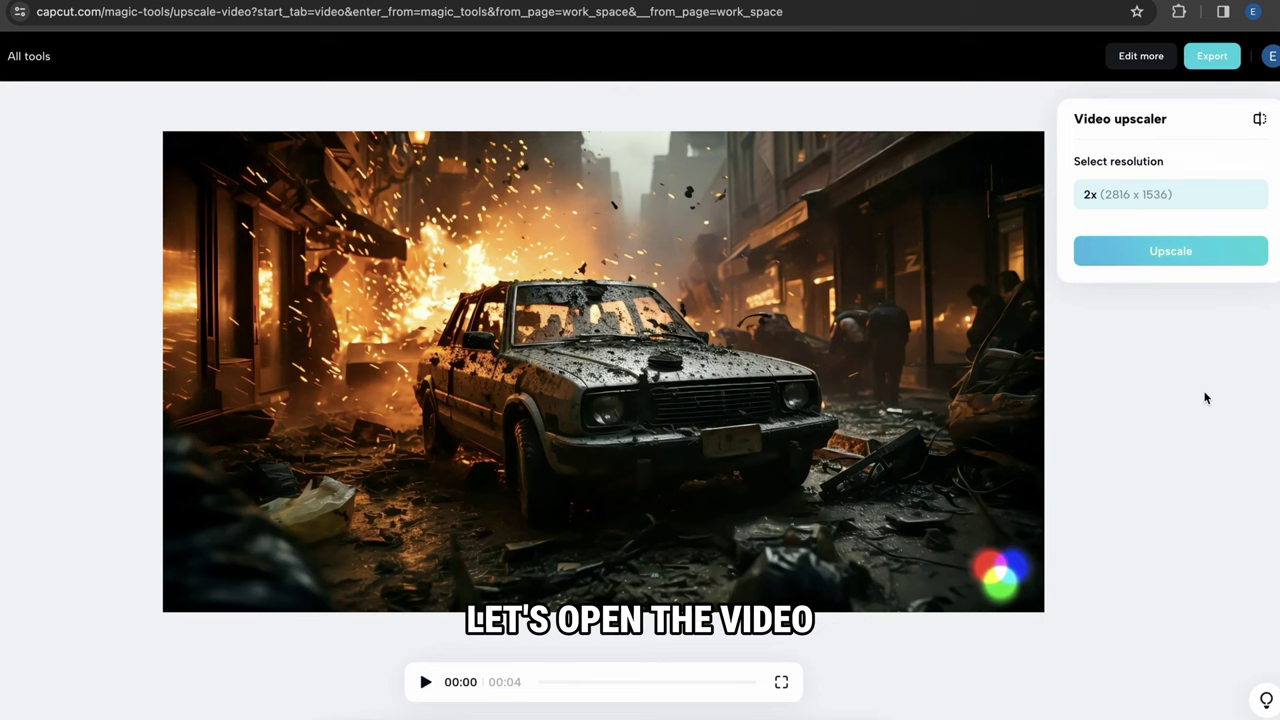
pyautogui.click(425, 682)
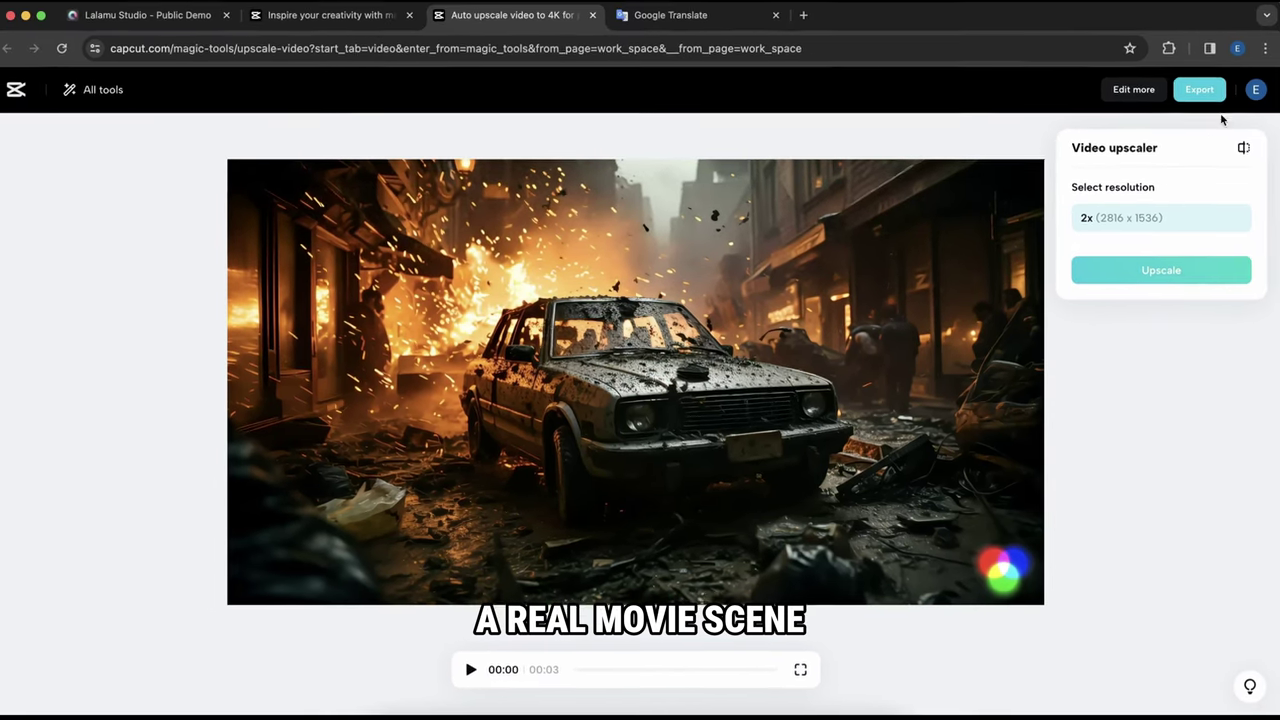
pyautogui.click(1212, 56)
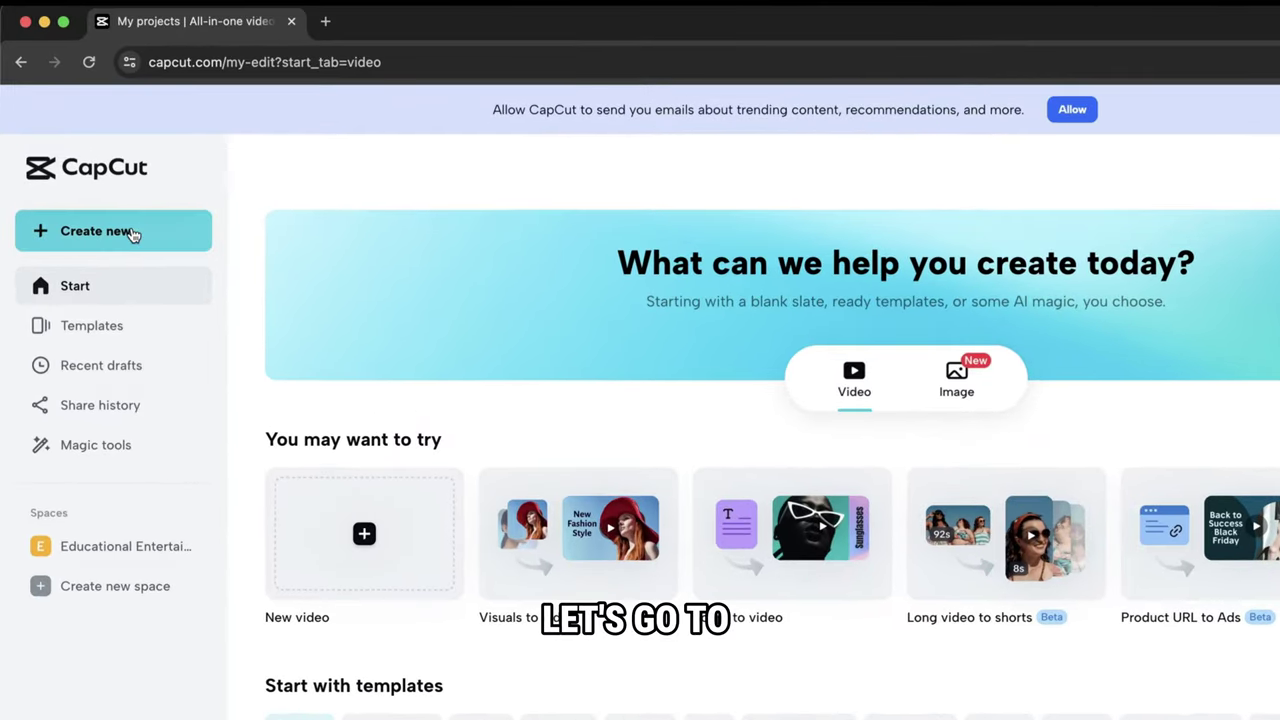
# Create a new 16:9 project and import all the my sketch clips into Media.
pyautogui.click(107, 188)
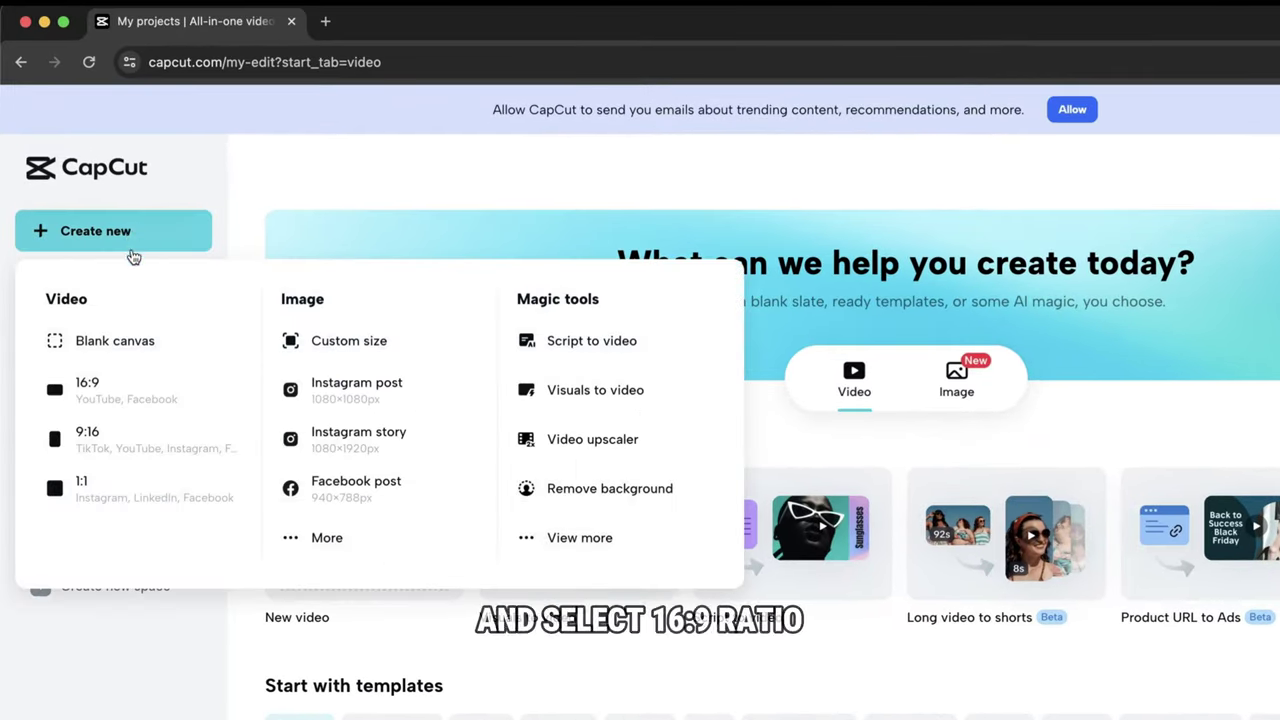
pyautogui.click(90, 400)
pyautogui.press('super+Tab')
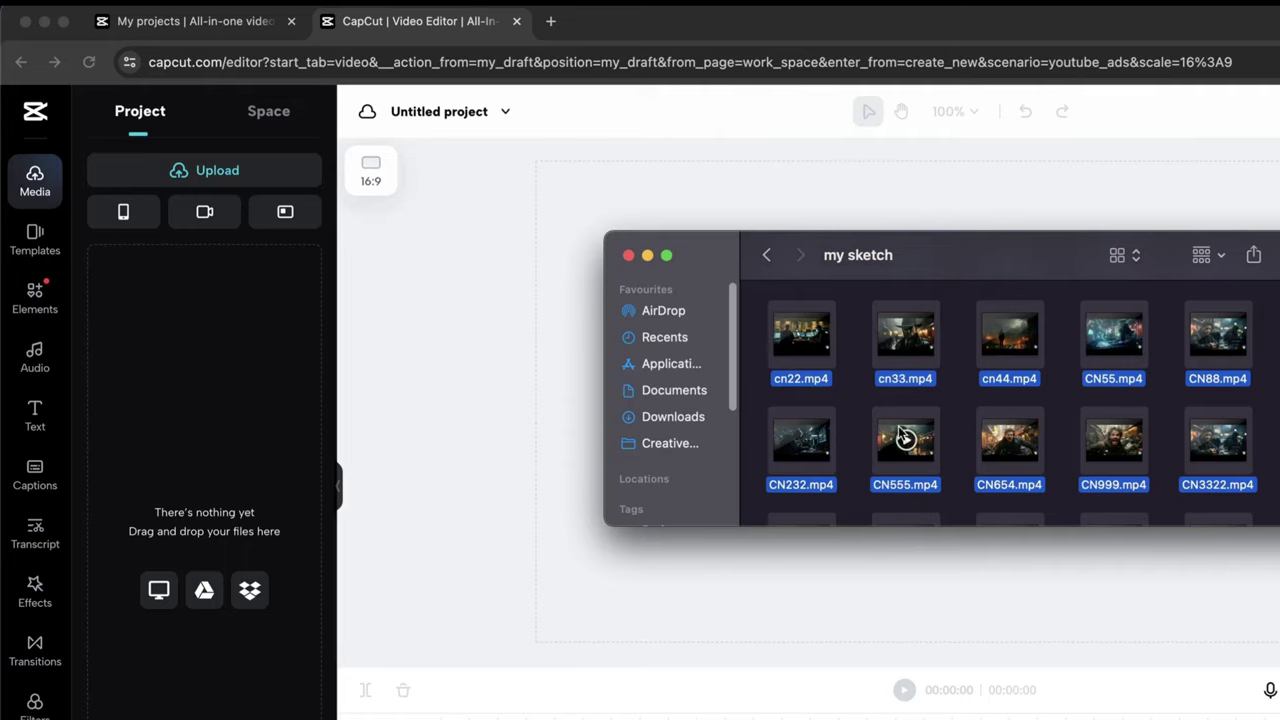
pyautogui.moveTo(921, 424); pyautogui.dragTo(237, 489)
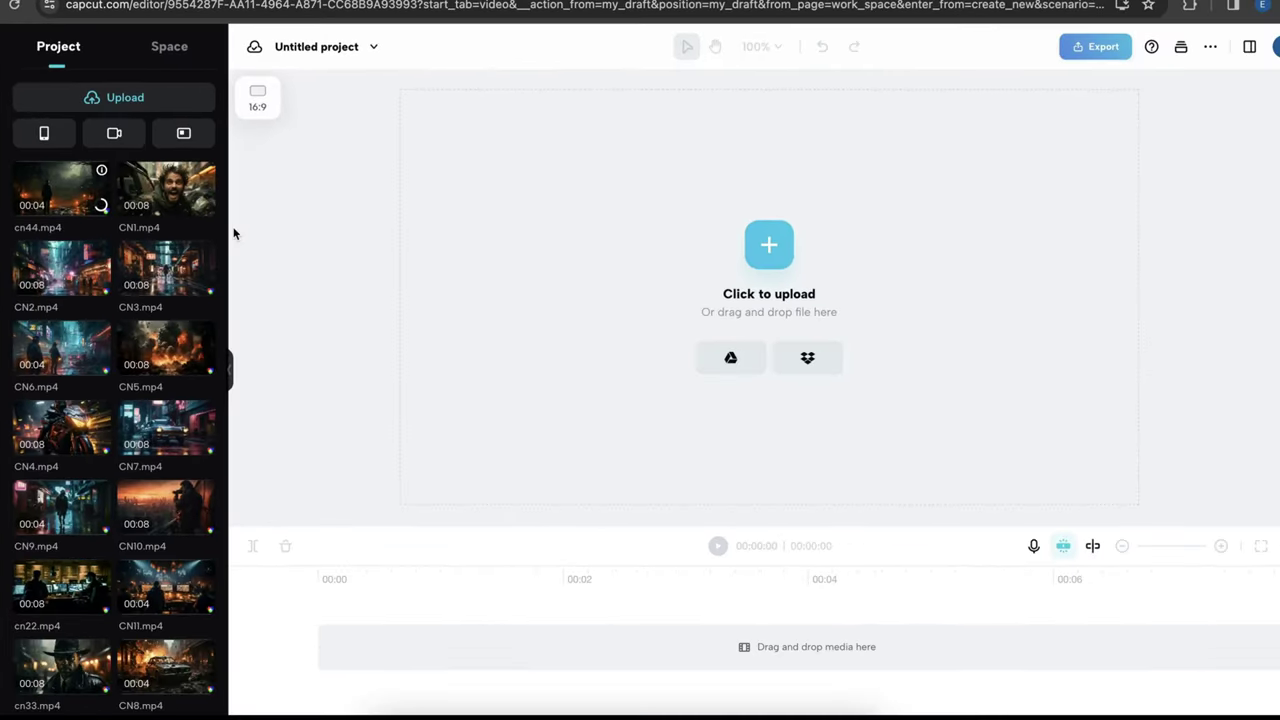
# Arrange the clips along the timeline, from CN4 and CN7 through cn33 to CN11.
pyautogui.scroll(-2, 211, 366)
pyautogui.click(112, 404)
pyautogui.moveTo(227, 399); pyautogui.dragTo(789, 719)
pyautogui.moveTo(673, 636); pyautogui.dragTo(700, 640)
pyautogui.moveTo(61, 410); pyautogui.dragTo(1060, 650)
pyautogui.scroll(-2, 72, 494)
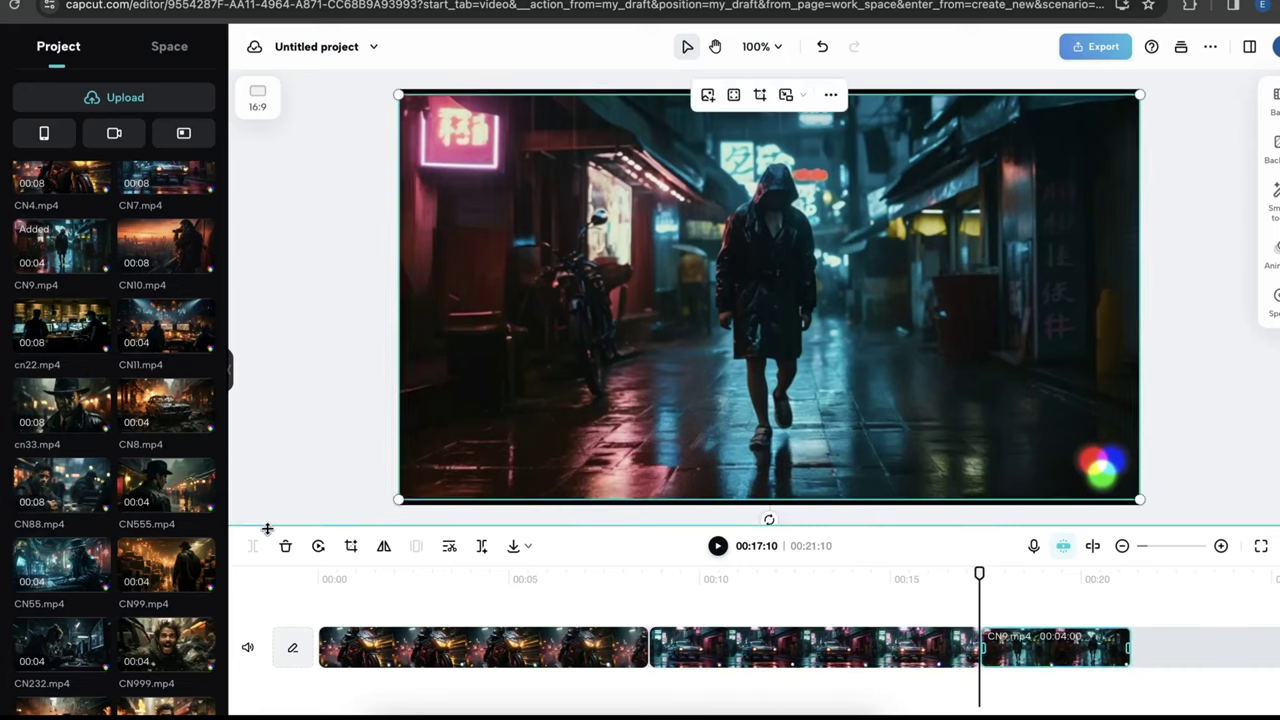
pyautogui.moveTo(62, 405); pyautogui.dragTo(1025, 617)
pyautogui.moveTo(165, 485); pyautogui.dragTo(1100, 645)
pyautogui.moveTo(61, 565); pyautogui.dragTo(1150, 645)
pyautogui.scroll(-2, 110, 440)
pyautogui.moveTo(165, 250); pyautogui.dragTo(1187, 645)
pyautogui.hscroll(-10, 760, 647)
# Crop the opening motorcycle clip and preview the movie from the start.
pyautogui.click(354, 647)
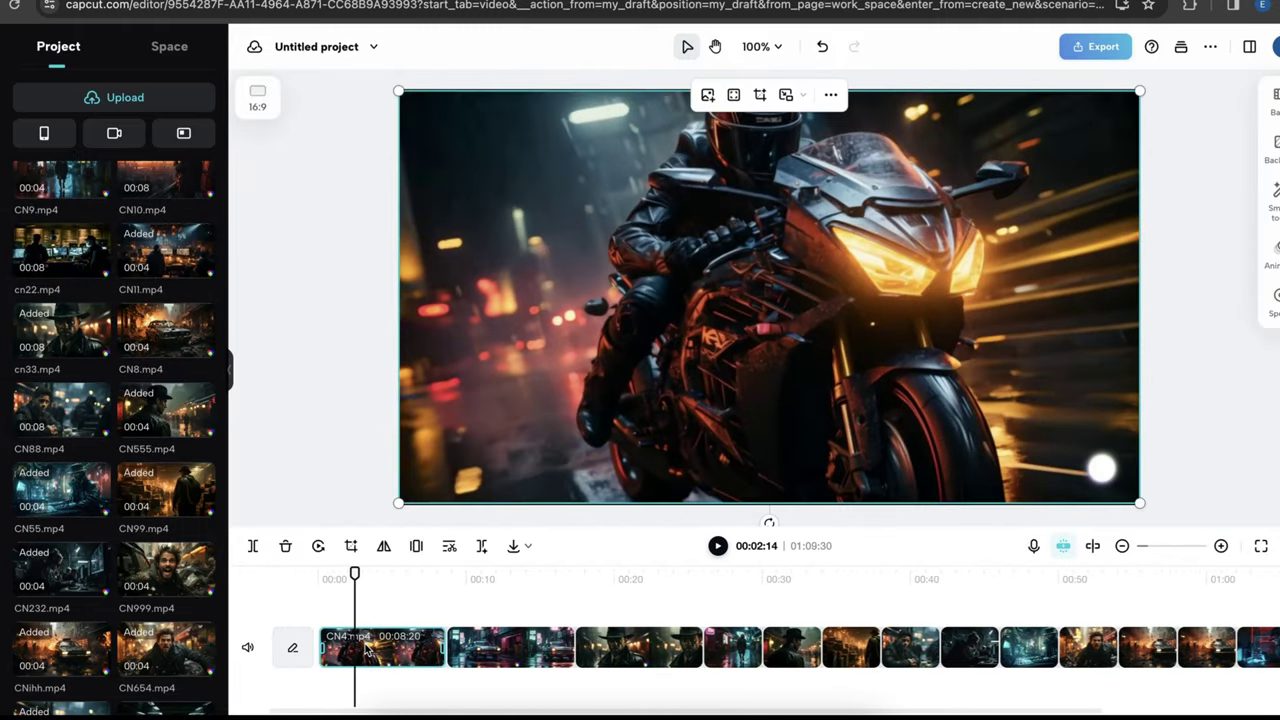
pyautogui.click(352, 546)
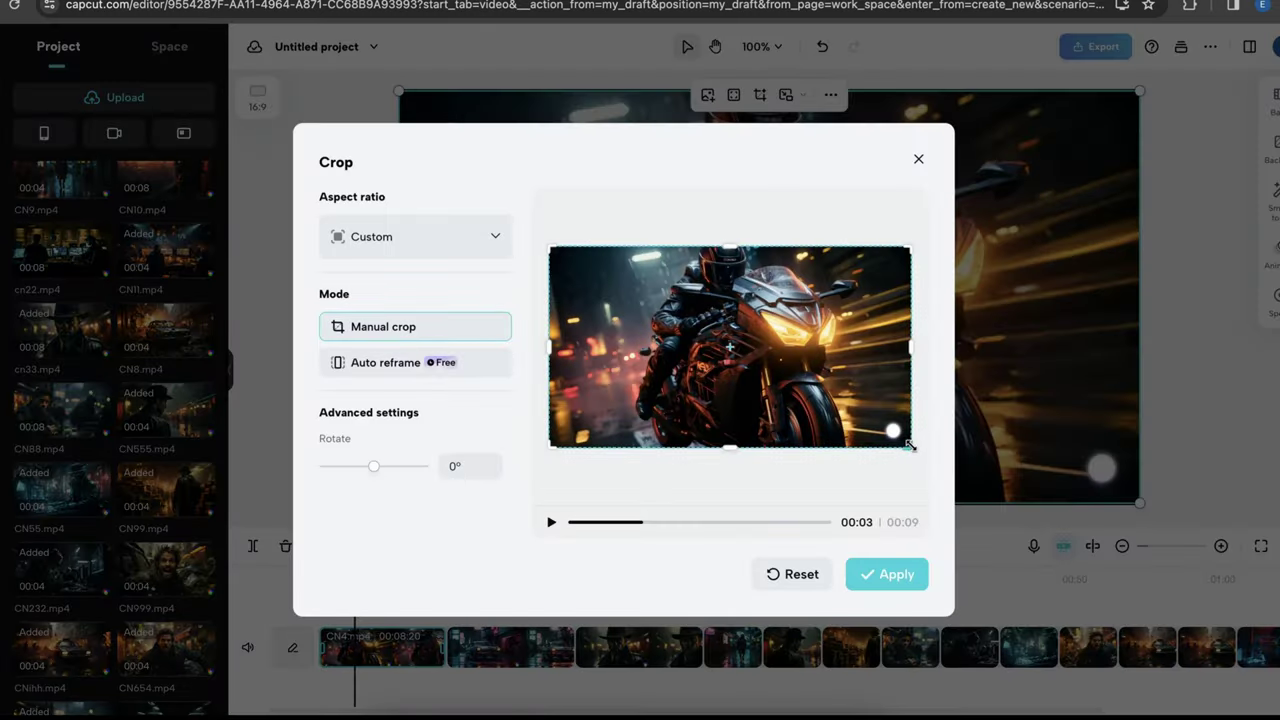
pyautogui.click(878, 574)
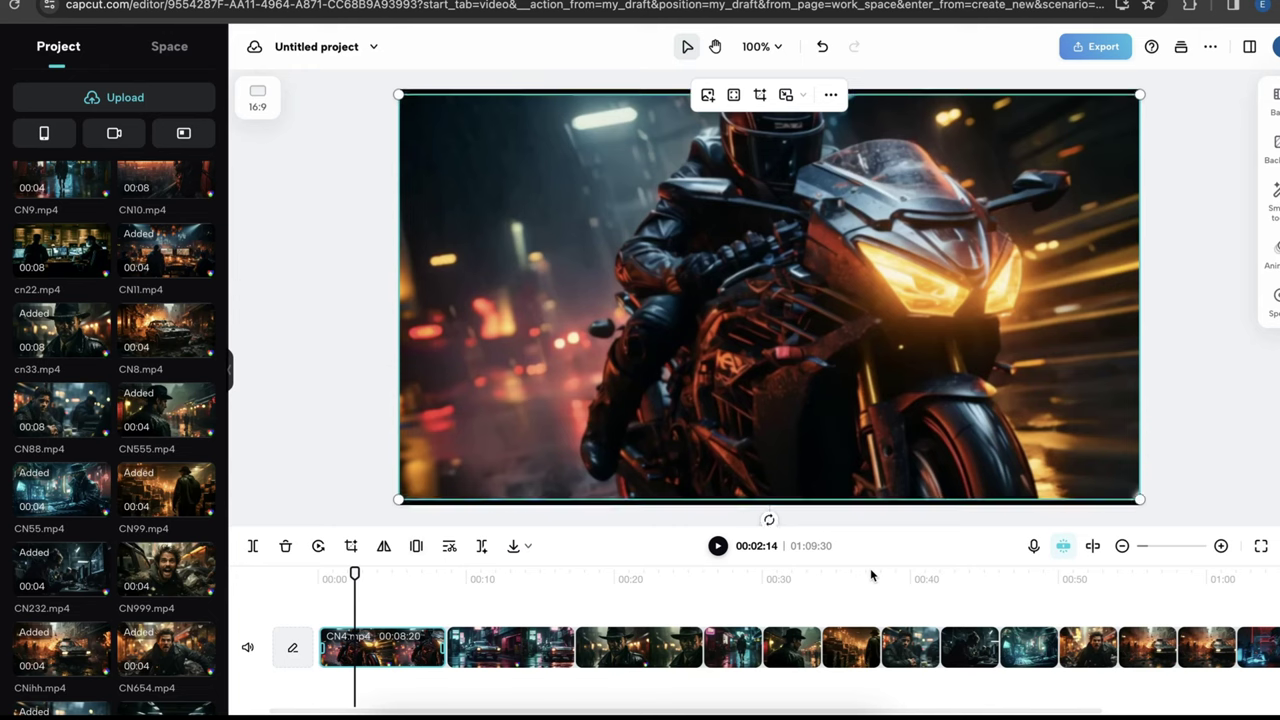
pyautogui.click(1186, 451)
pyautogui.click(325, 607)
pyautogui.press('space')
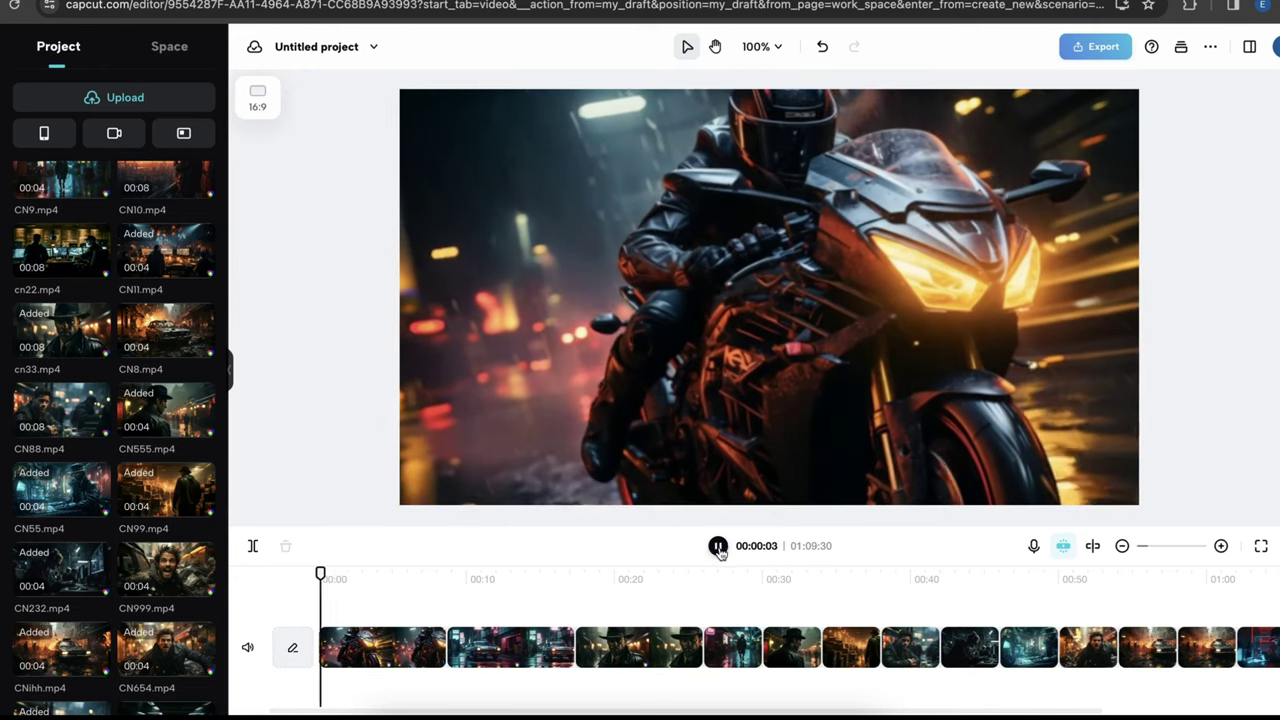
pyautogui.press('space')
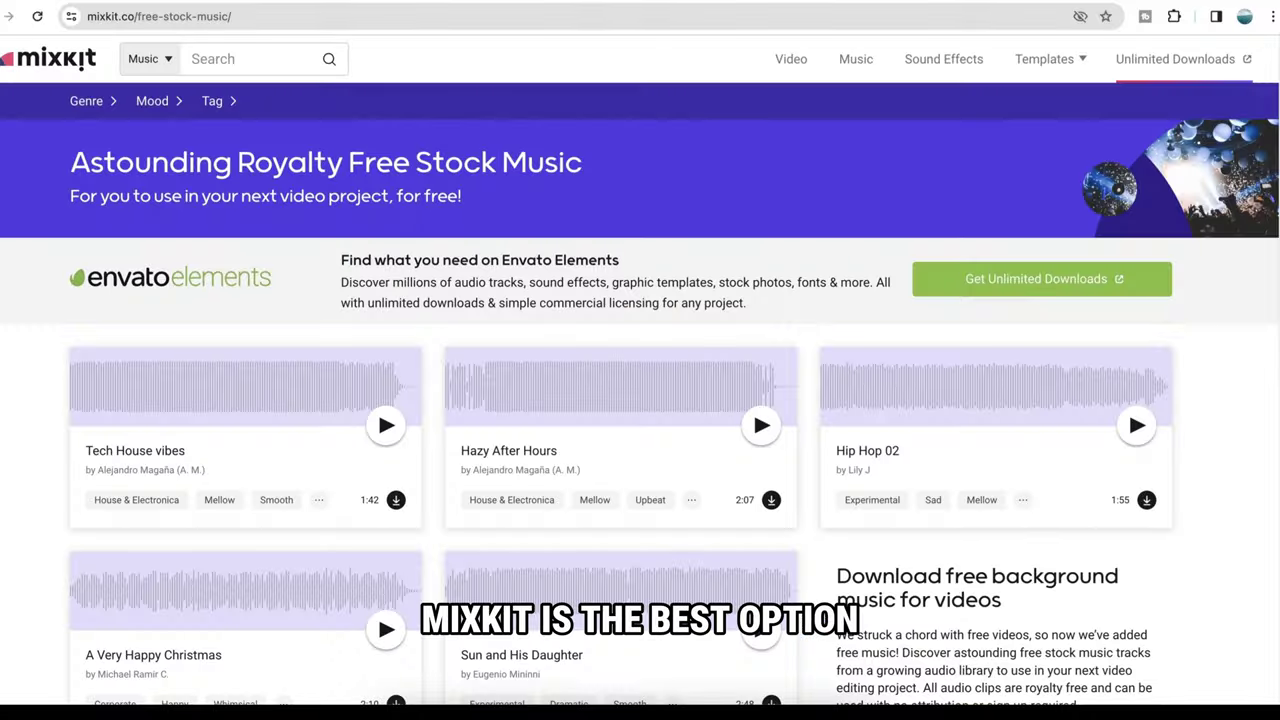
# Filter Mixkit music by the Action tag and download the Rought and Ready track.
pyautogui.scroll(-10, 640, 400)
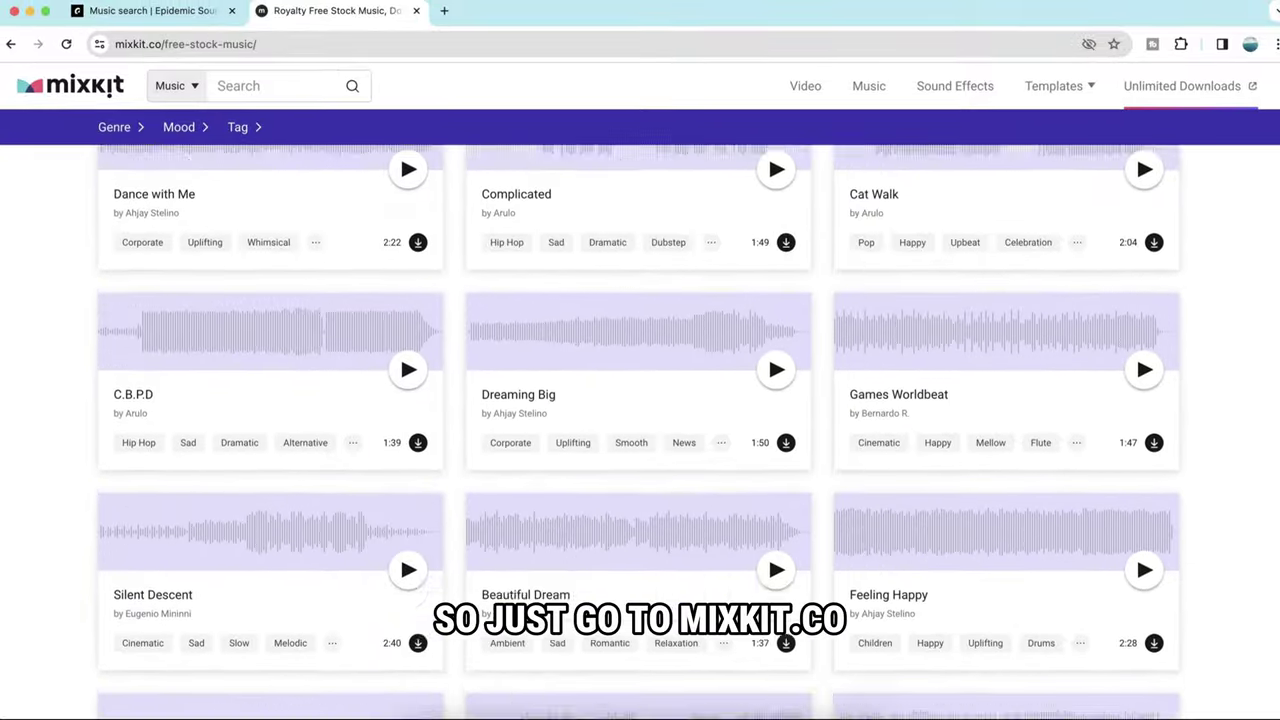
pyautogui.scroll(-10, 364, 158)
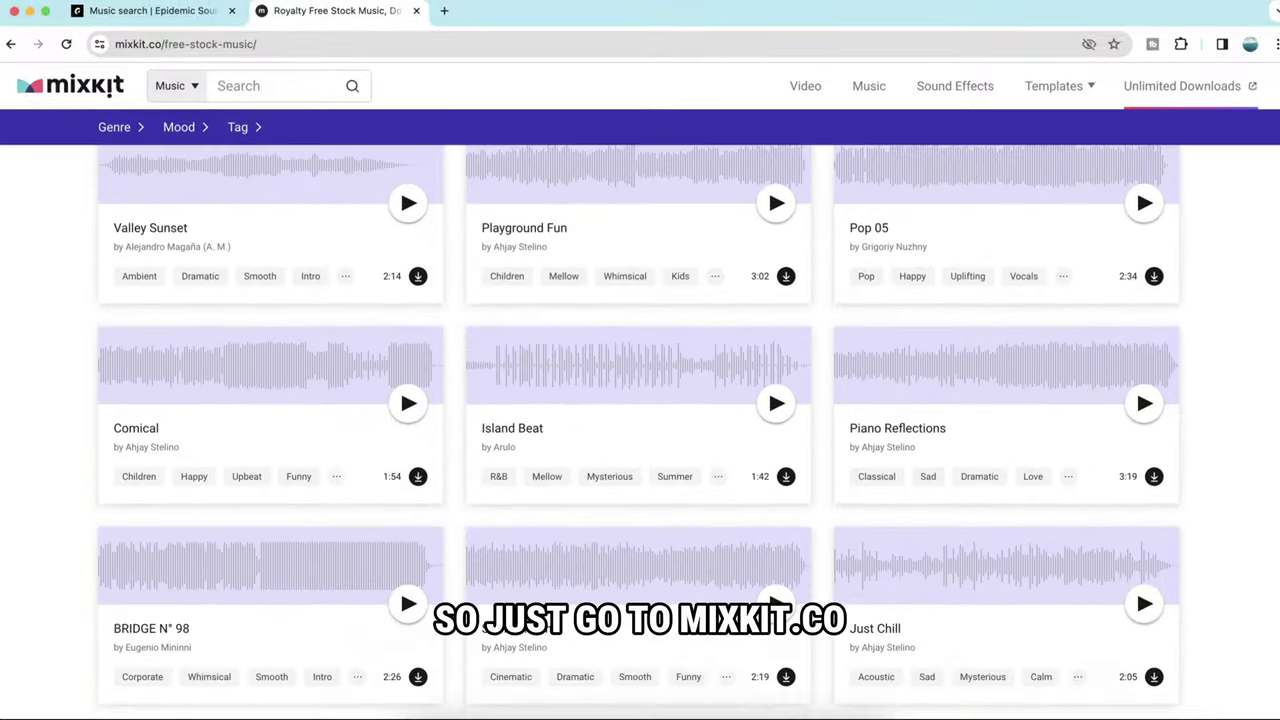
pyautogui.click(257, 138)
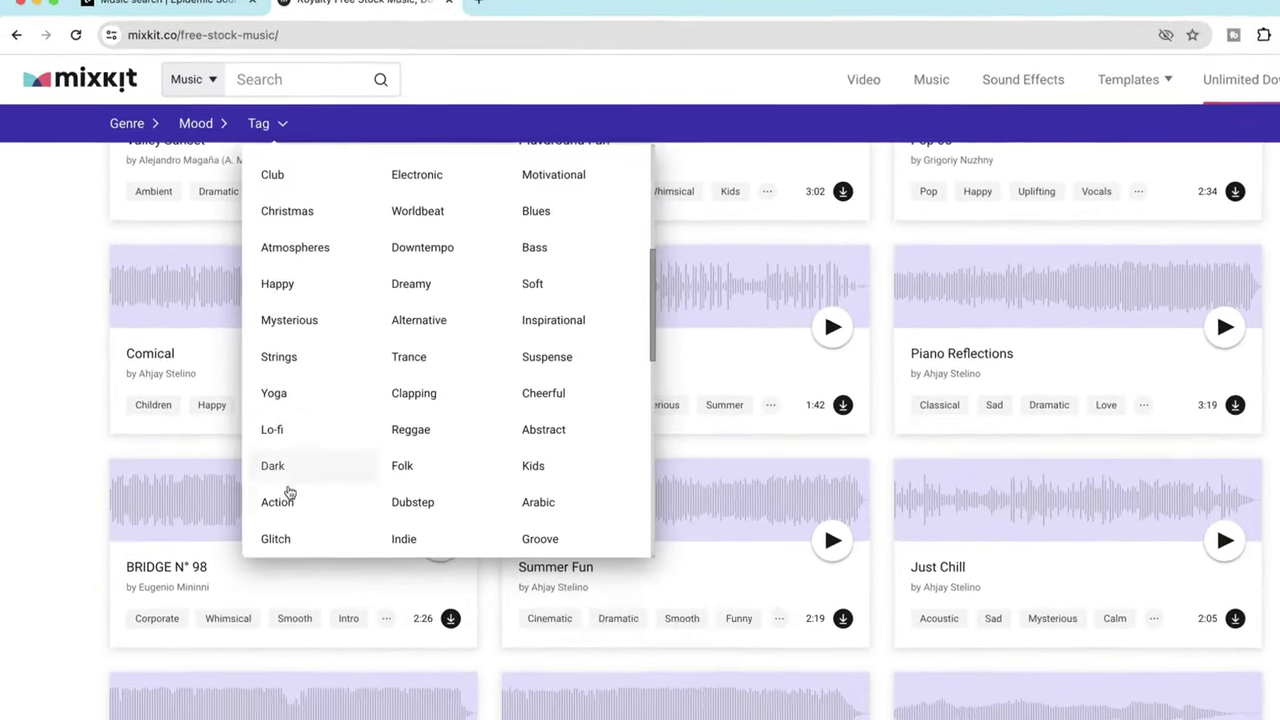
pyautogui.click(255, 485)
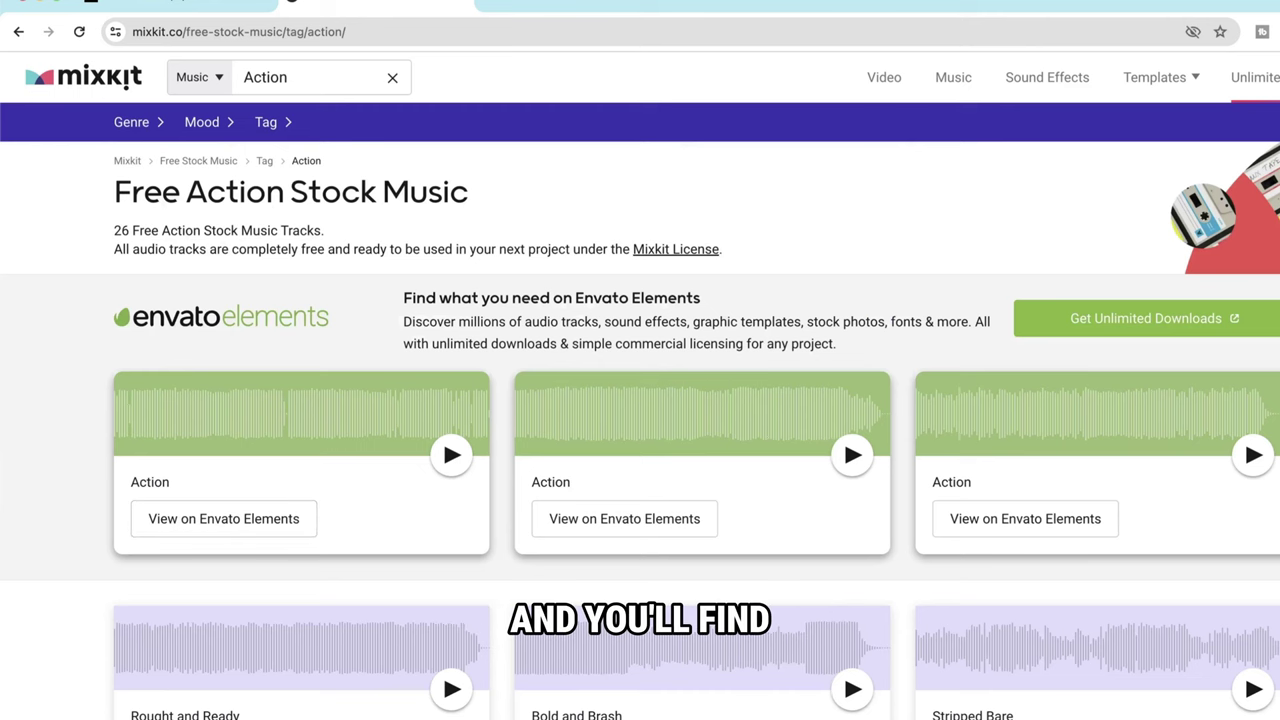
pyautogui.scroll(-5, 1154, 287)
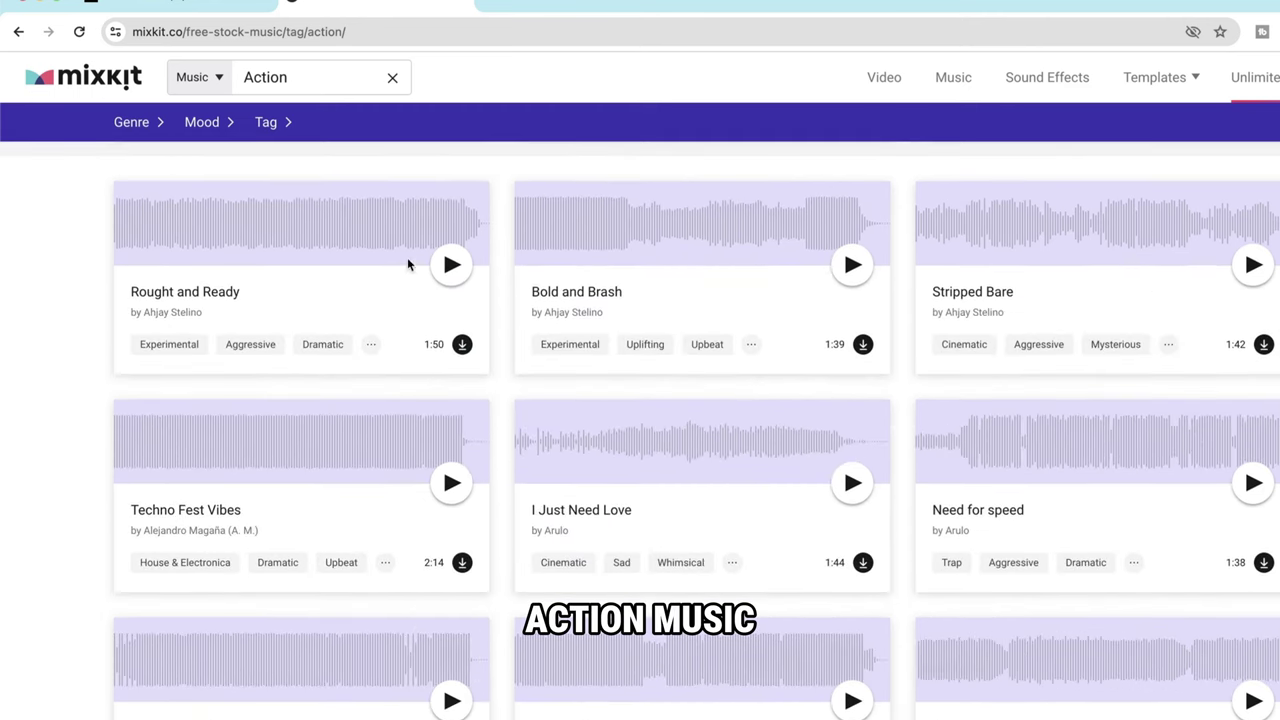
pyautogui.click(461, 344)
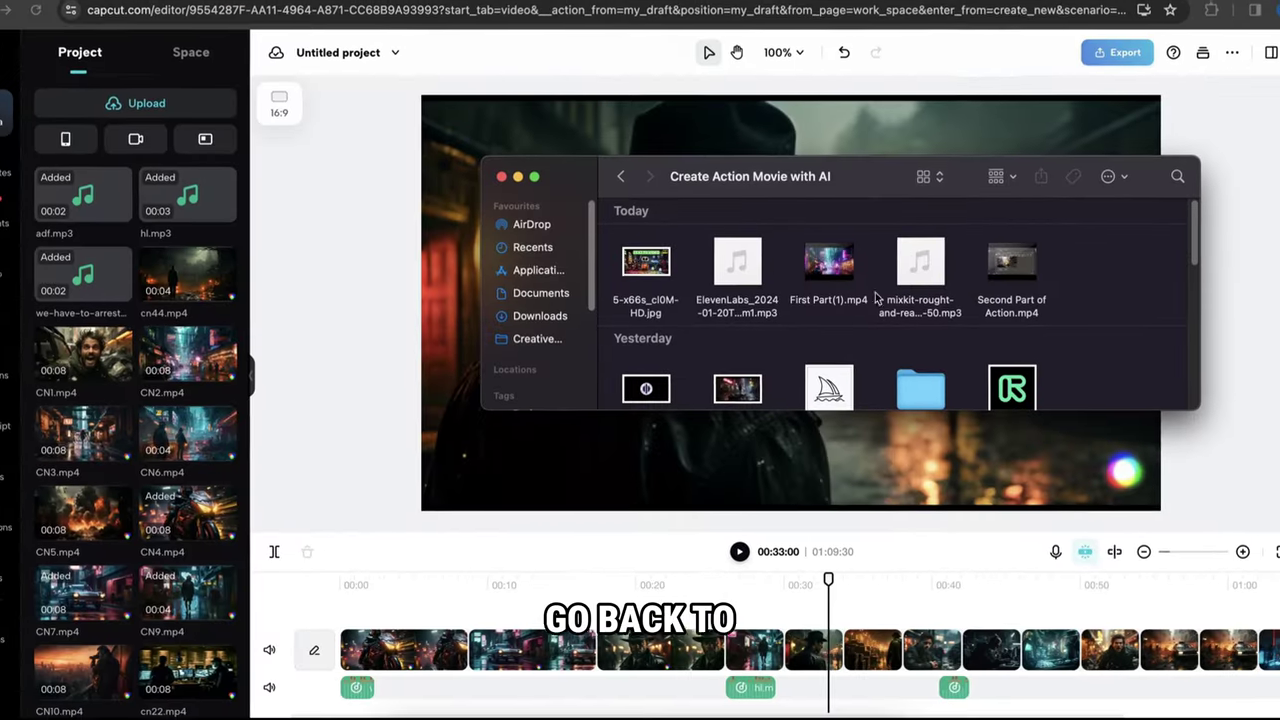
# Import mixkit-rought-and-ready-50.mp3 into Media and lay it on the timeline from 00:00.
pyautogui.moveTo(962, 313)
pyautogui.moveTo(410, 341); pyautogui.dragTo(175, 340)
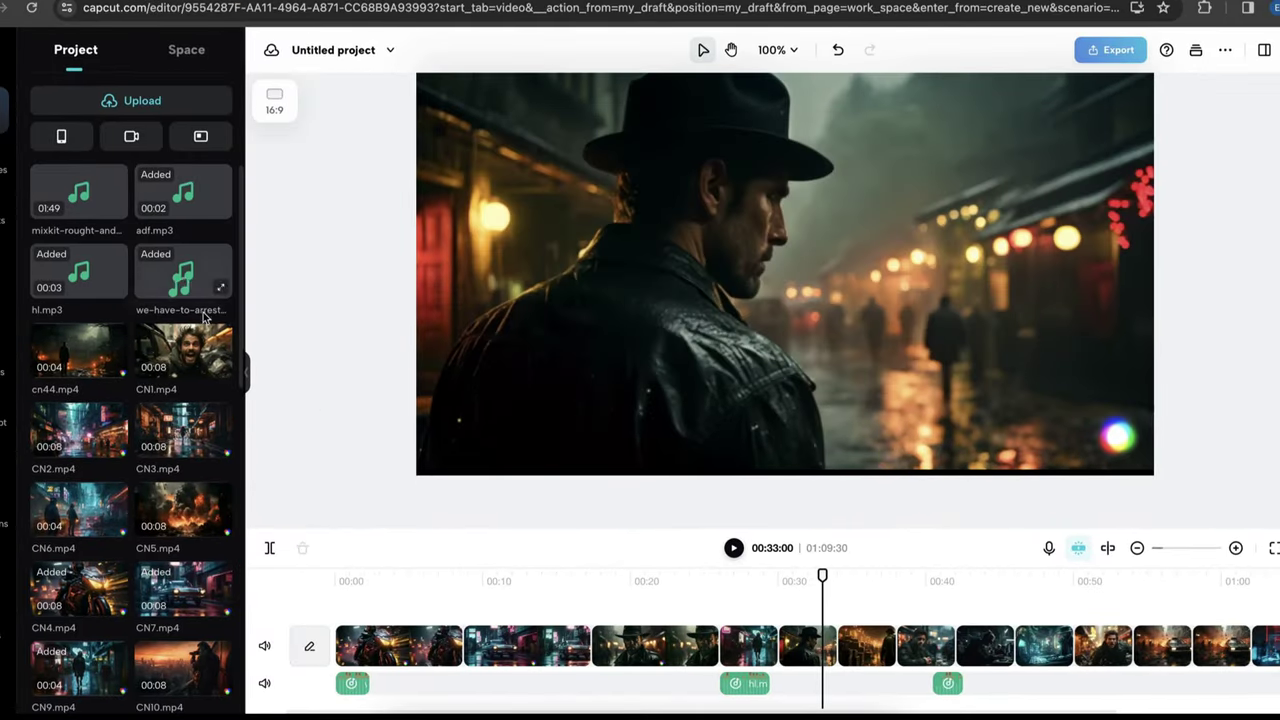
pyautogui.moveTo(78, 195); pyautogui.dragTo(428, 673)
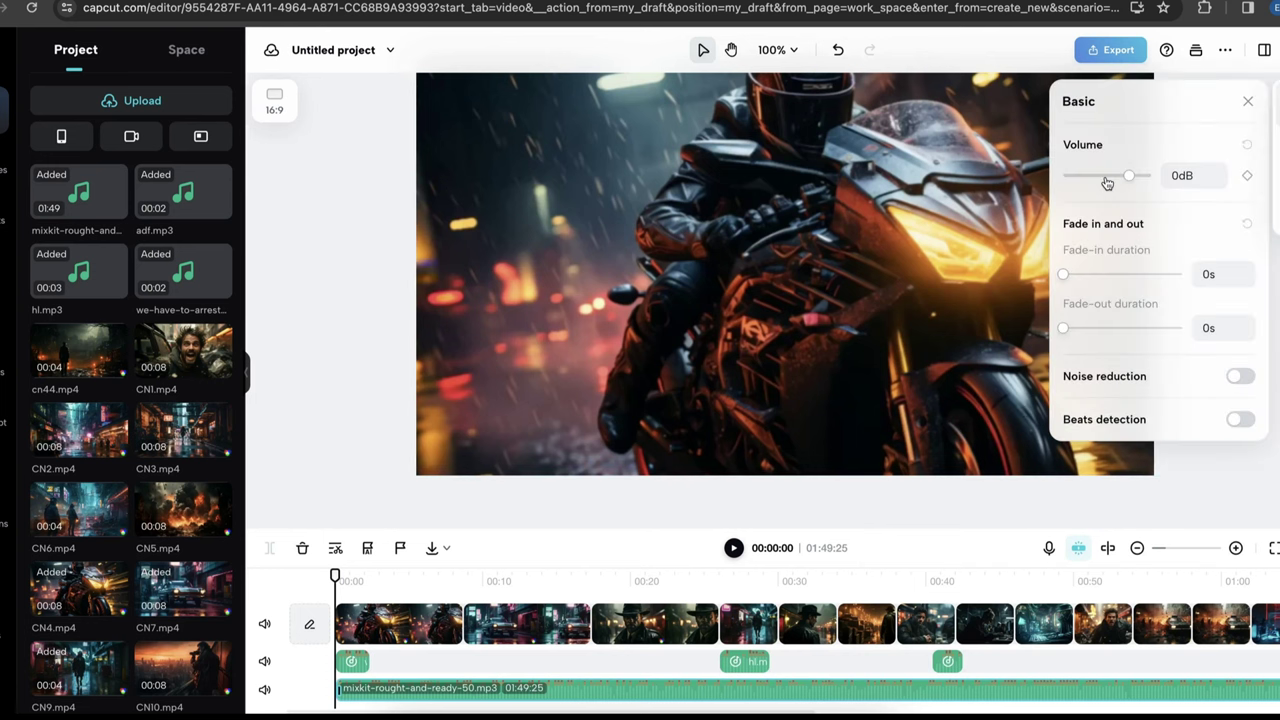
pyautogui.click(517, 573)
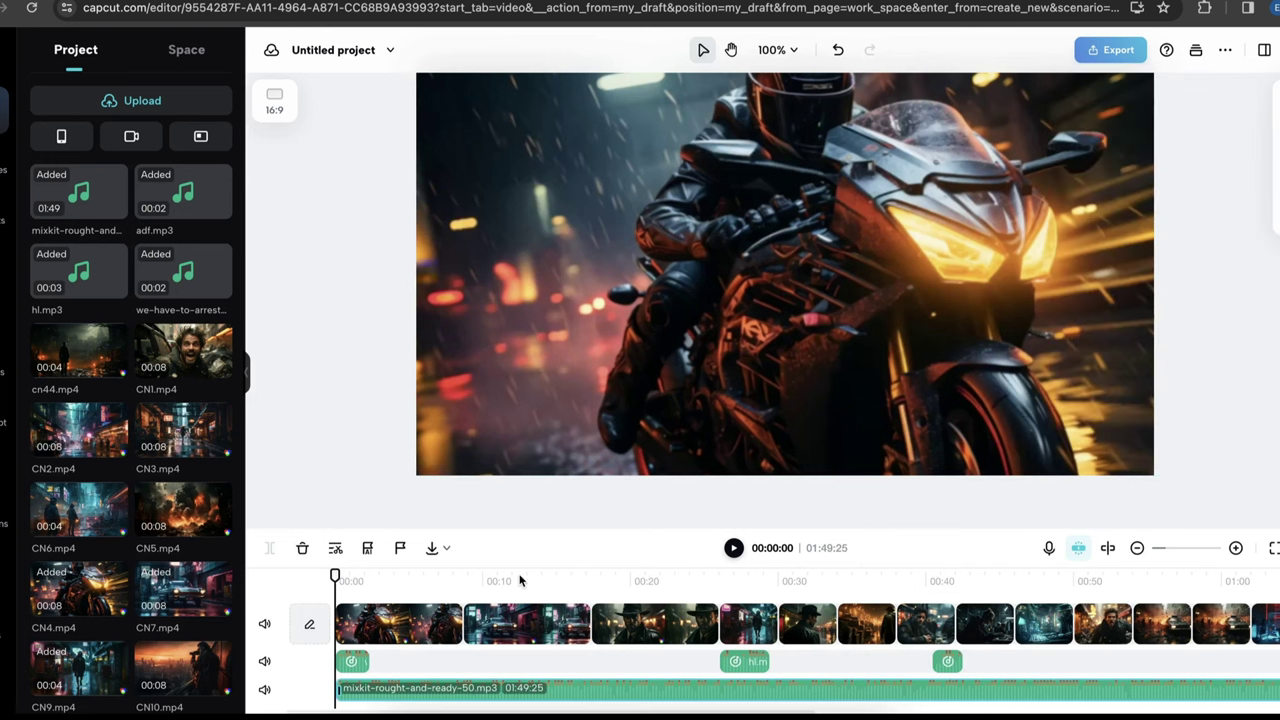
# Open the export download settings and set the resolution to 4k.
pyautogui.click(1104, 58)
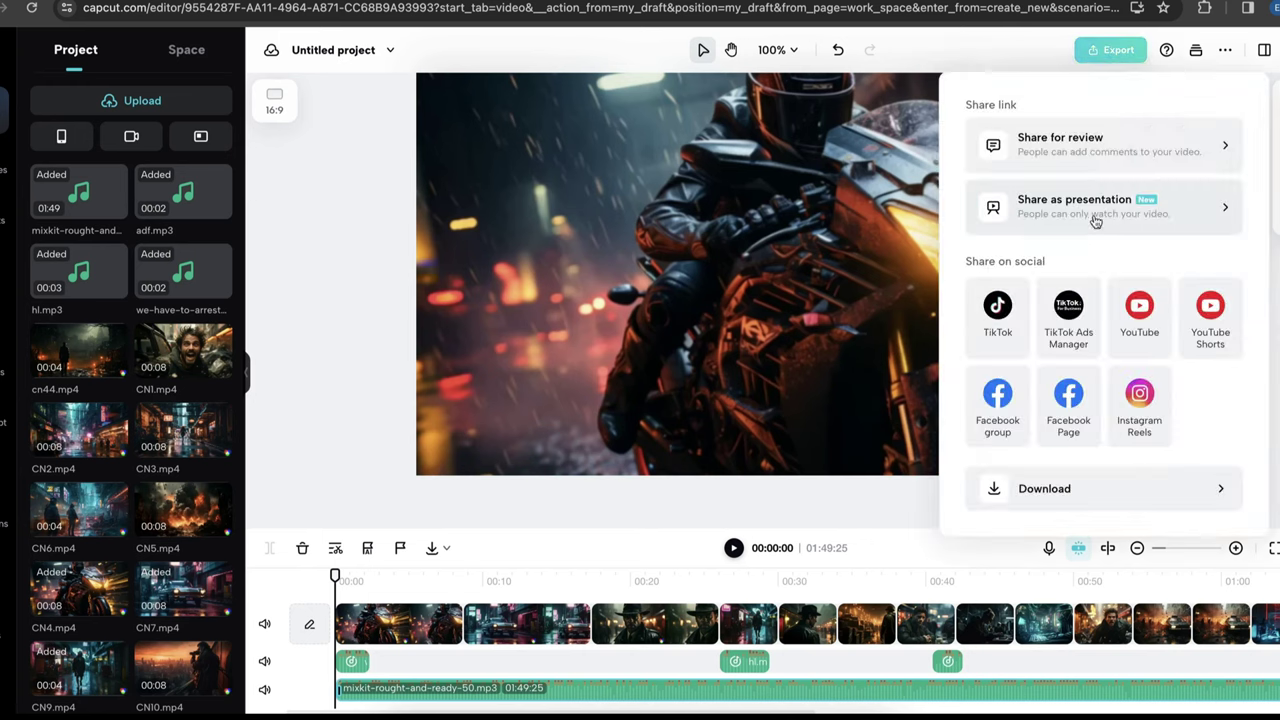
pyautogui.click(1105, 494)
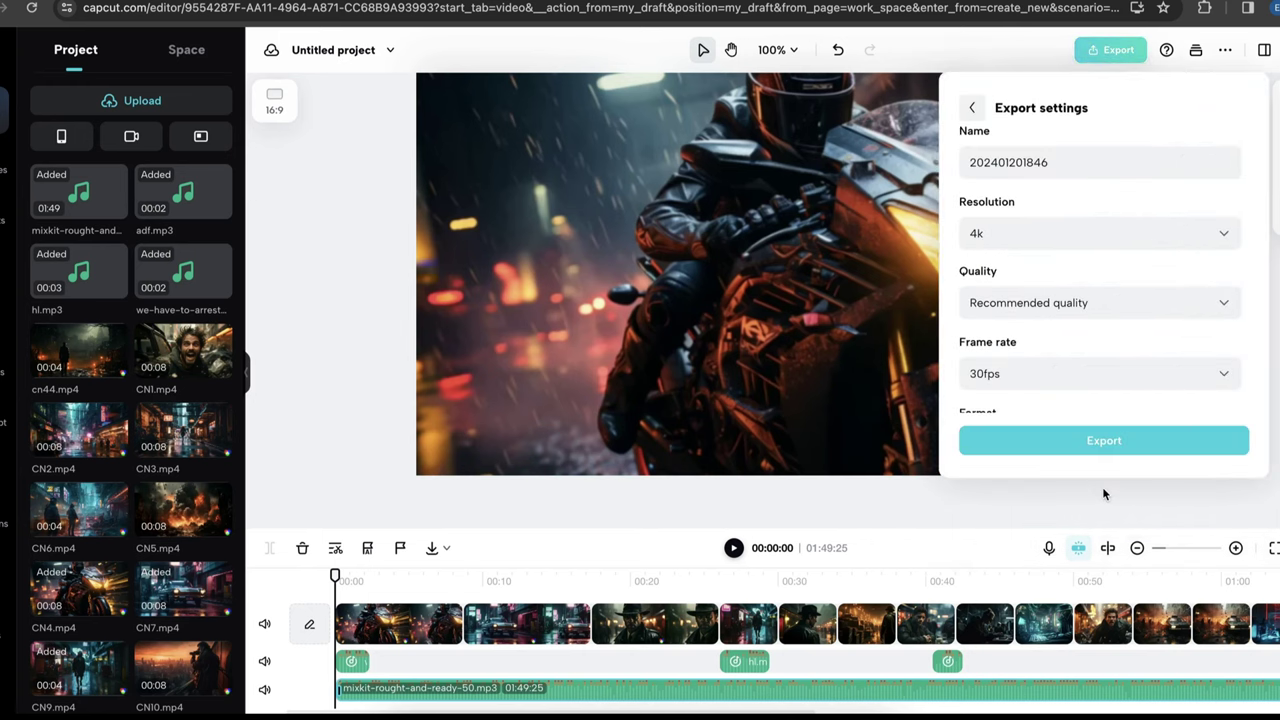
pyautogui.click(1112, 231)
pyautogui.scroll(-1, 1020, 395)
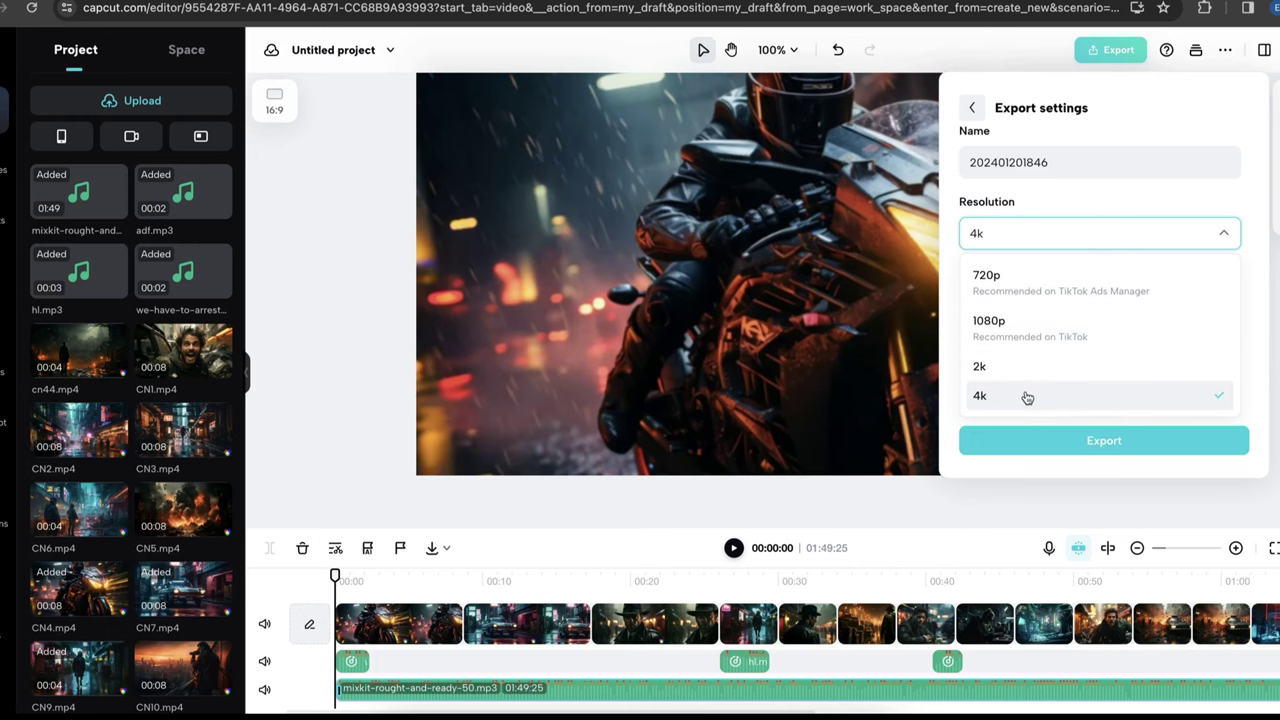
pyautogui.click(1035, 400)
pyautogui.scroll(-2, 1060, 385)
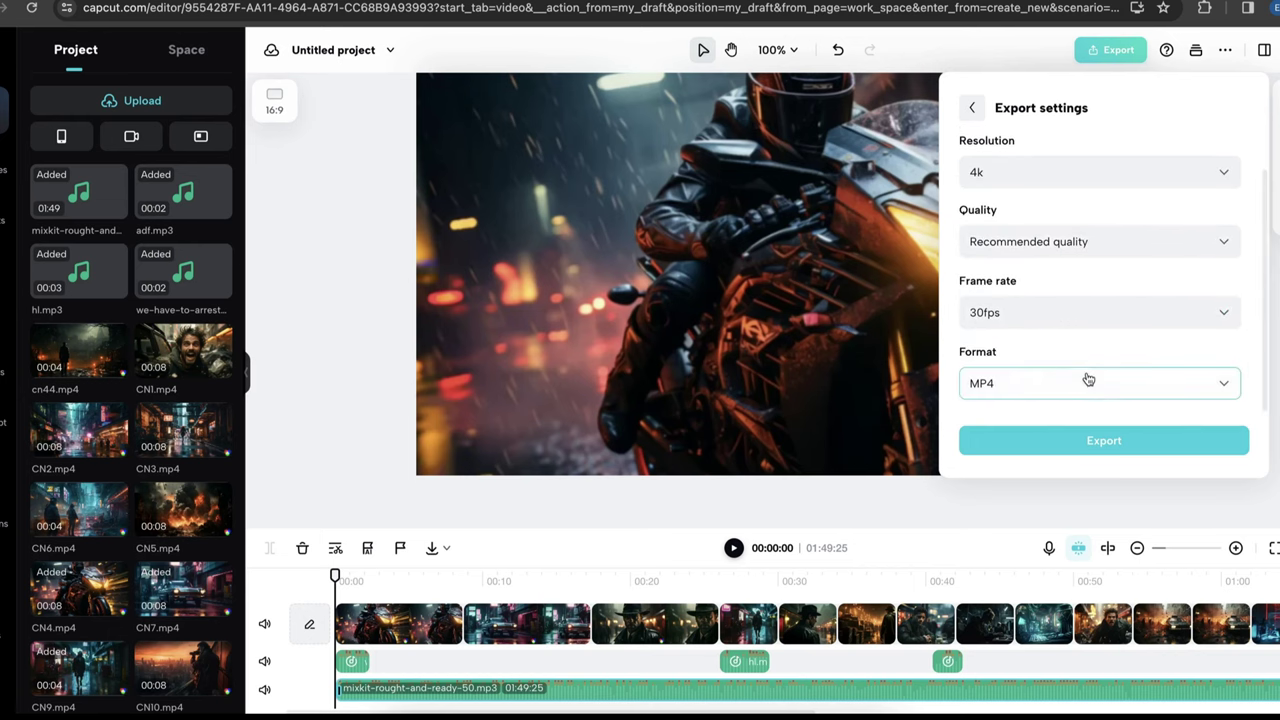
# Start exporting the movie as a 4k, 30fps MP4.
pyautogui.click(1092, 441)
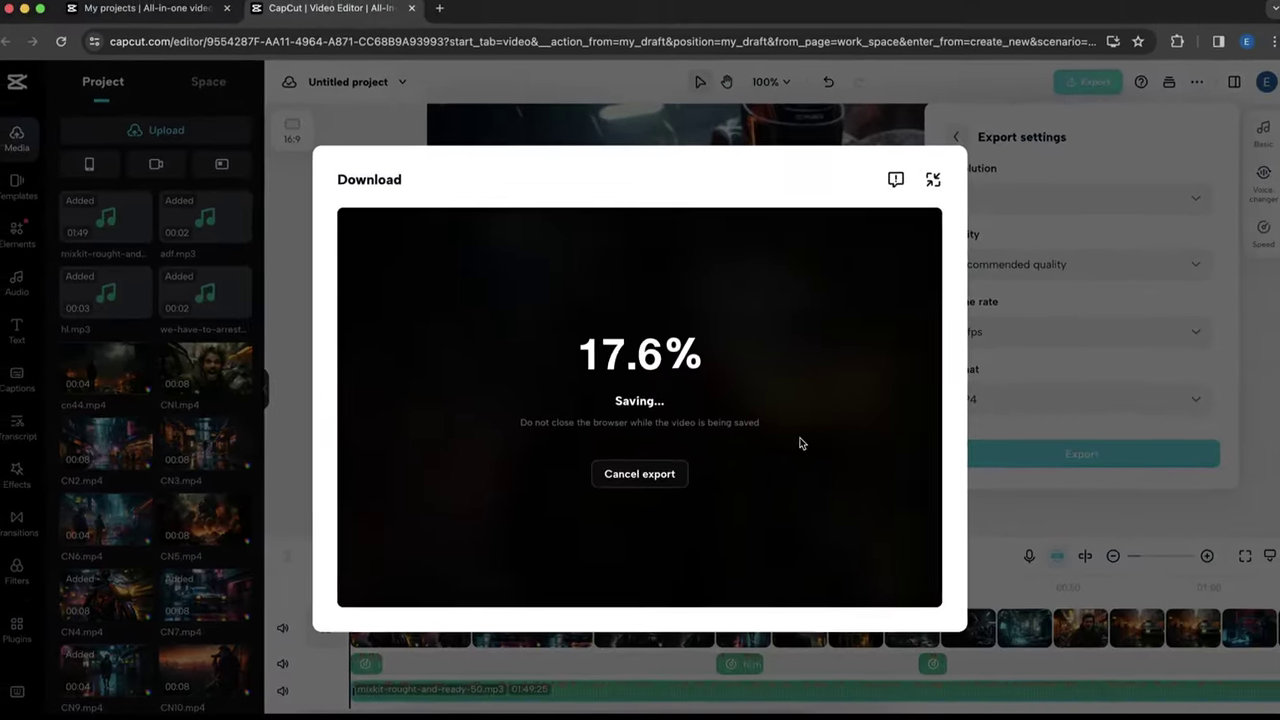